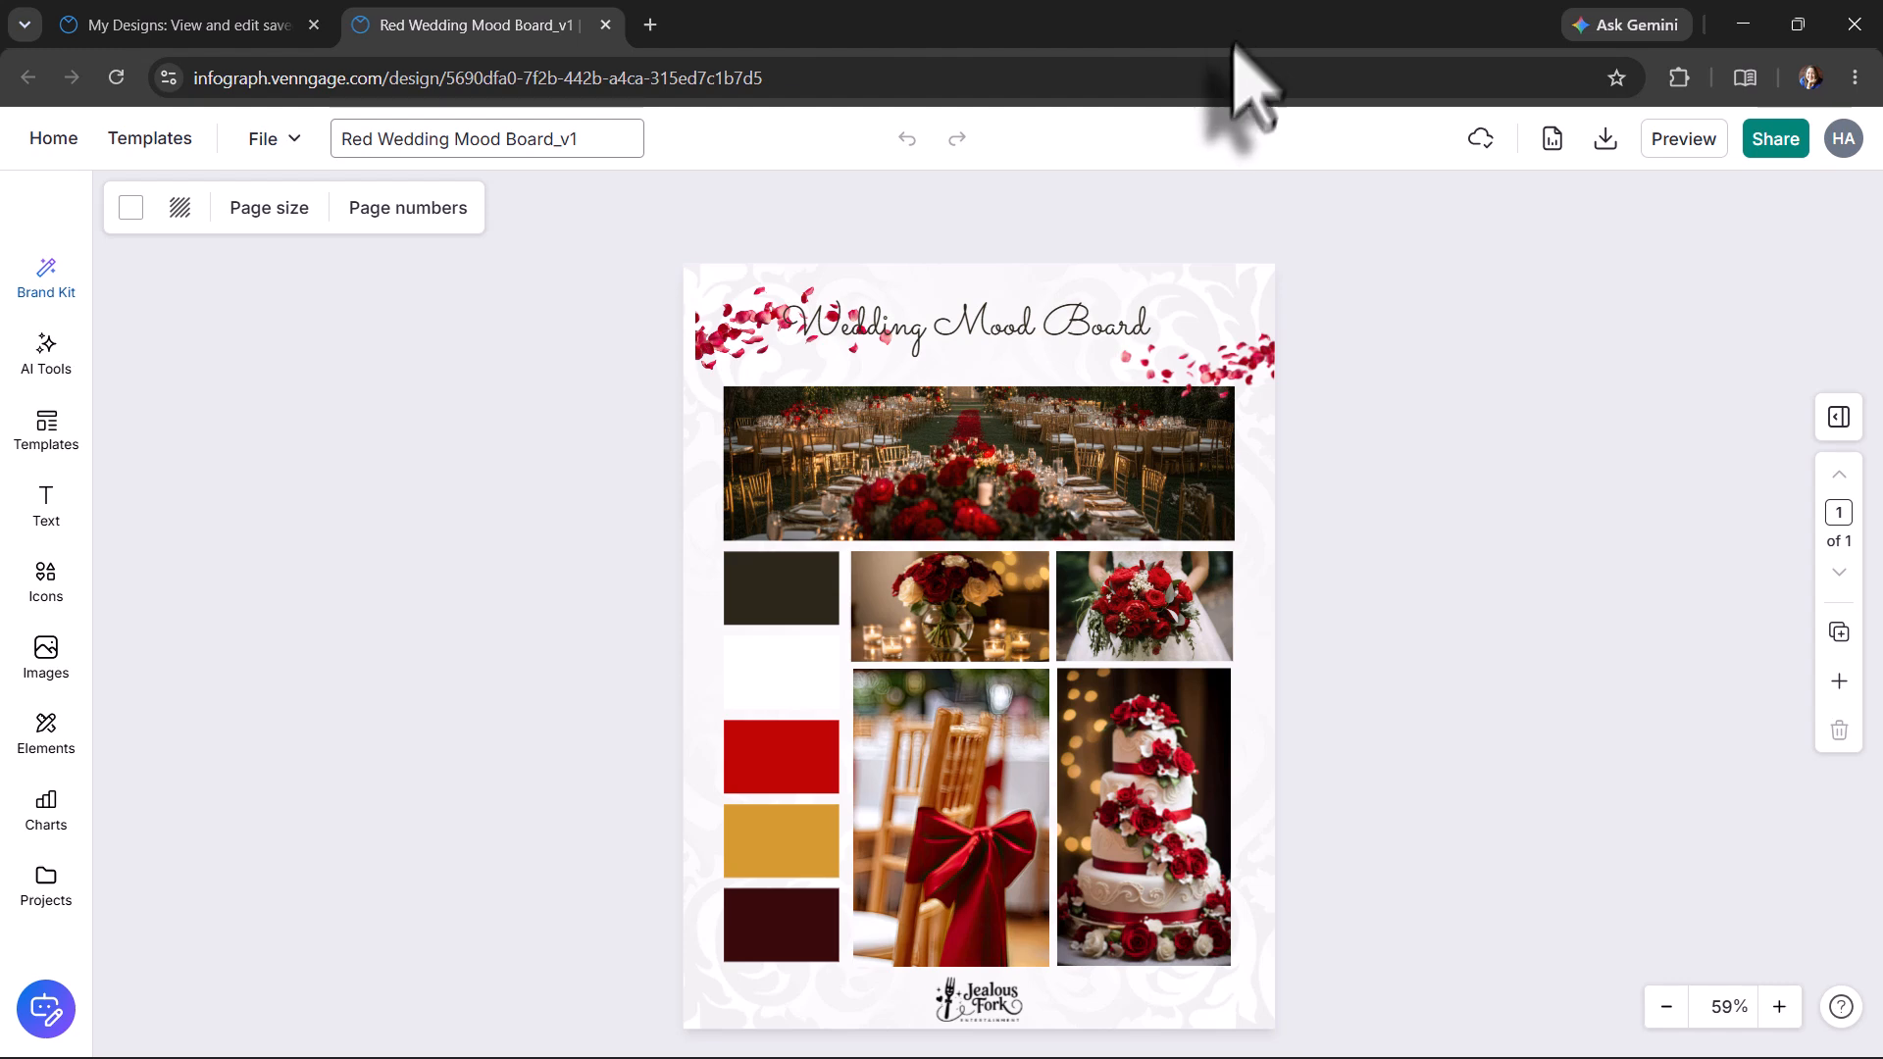
Select the red swatch in the colour palette column and copy its fill colour's hex code
{"action": "left_click", "coordinate": [779, 583]}
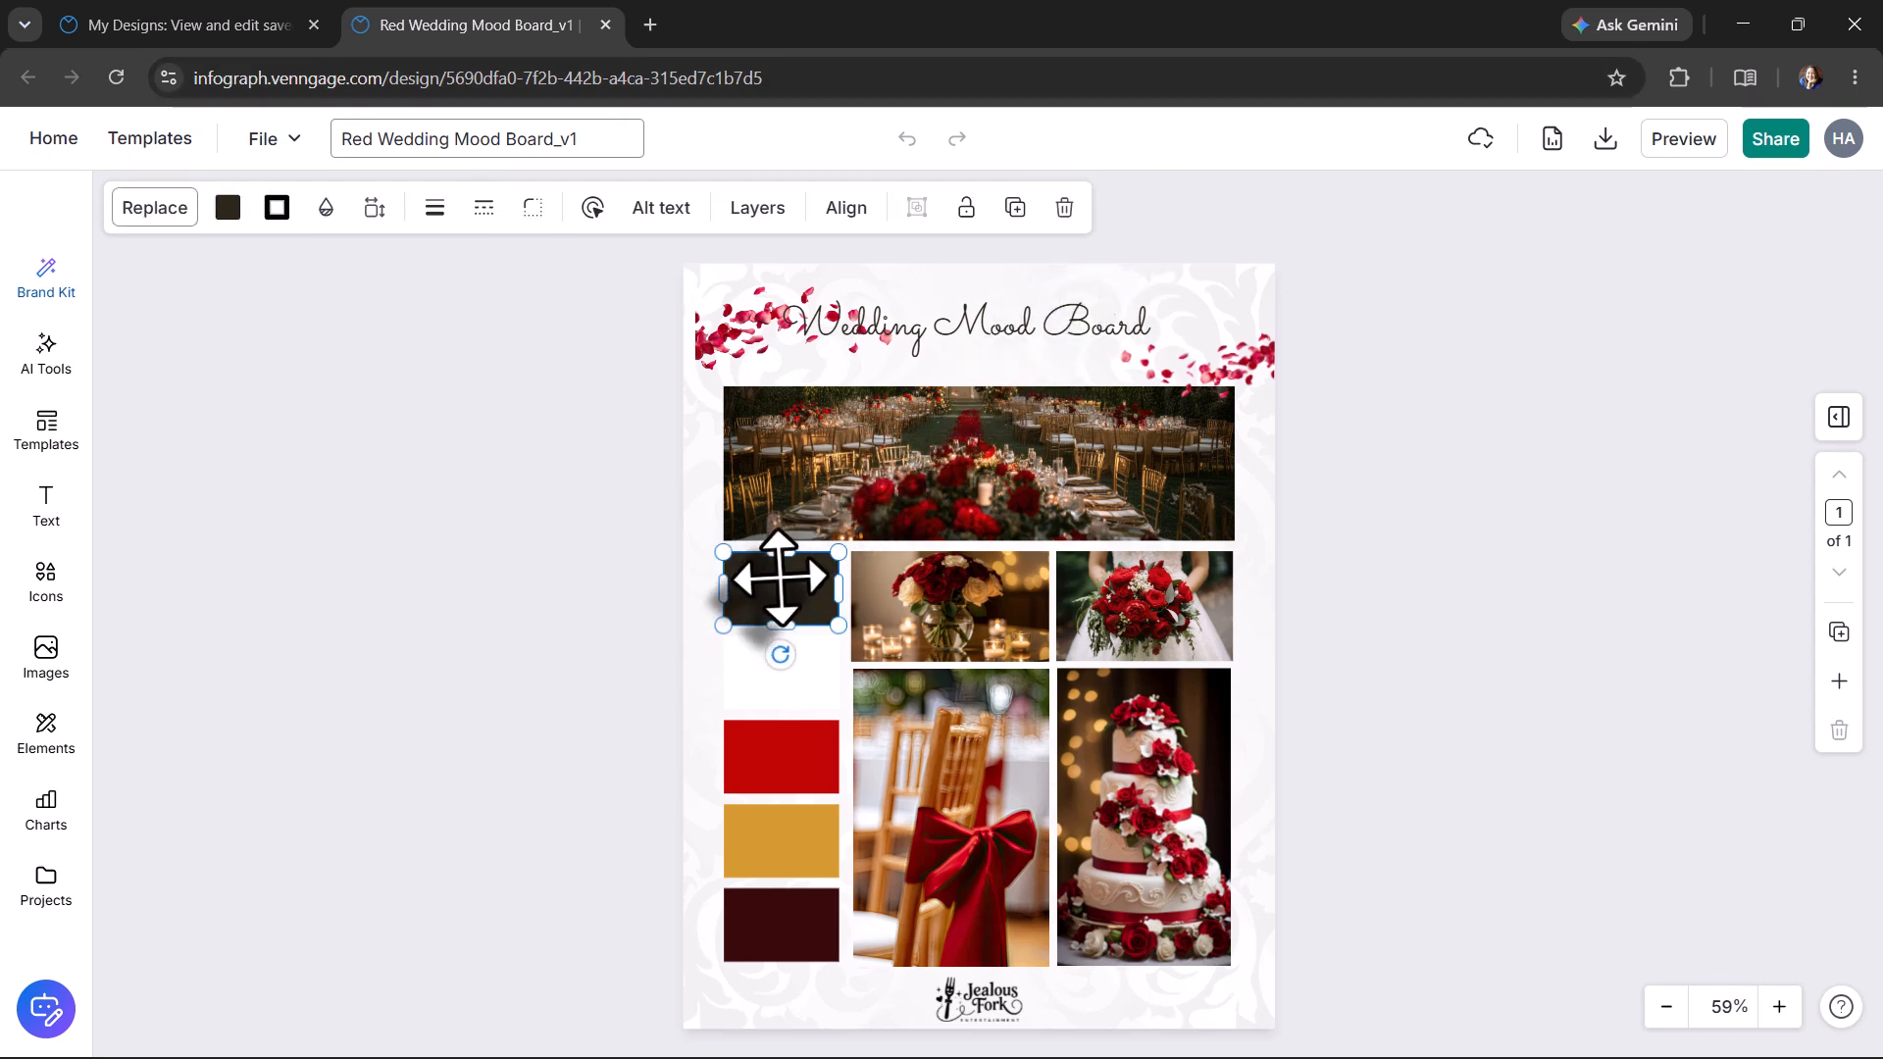
{"action": "left_click", "coordinate": [810, 688]}
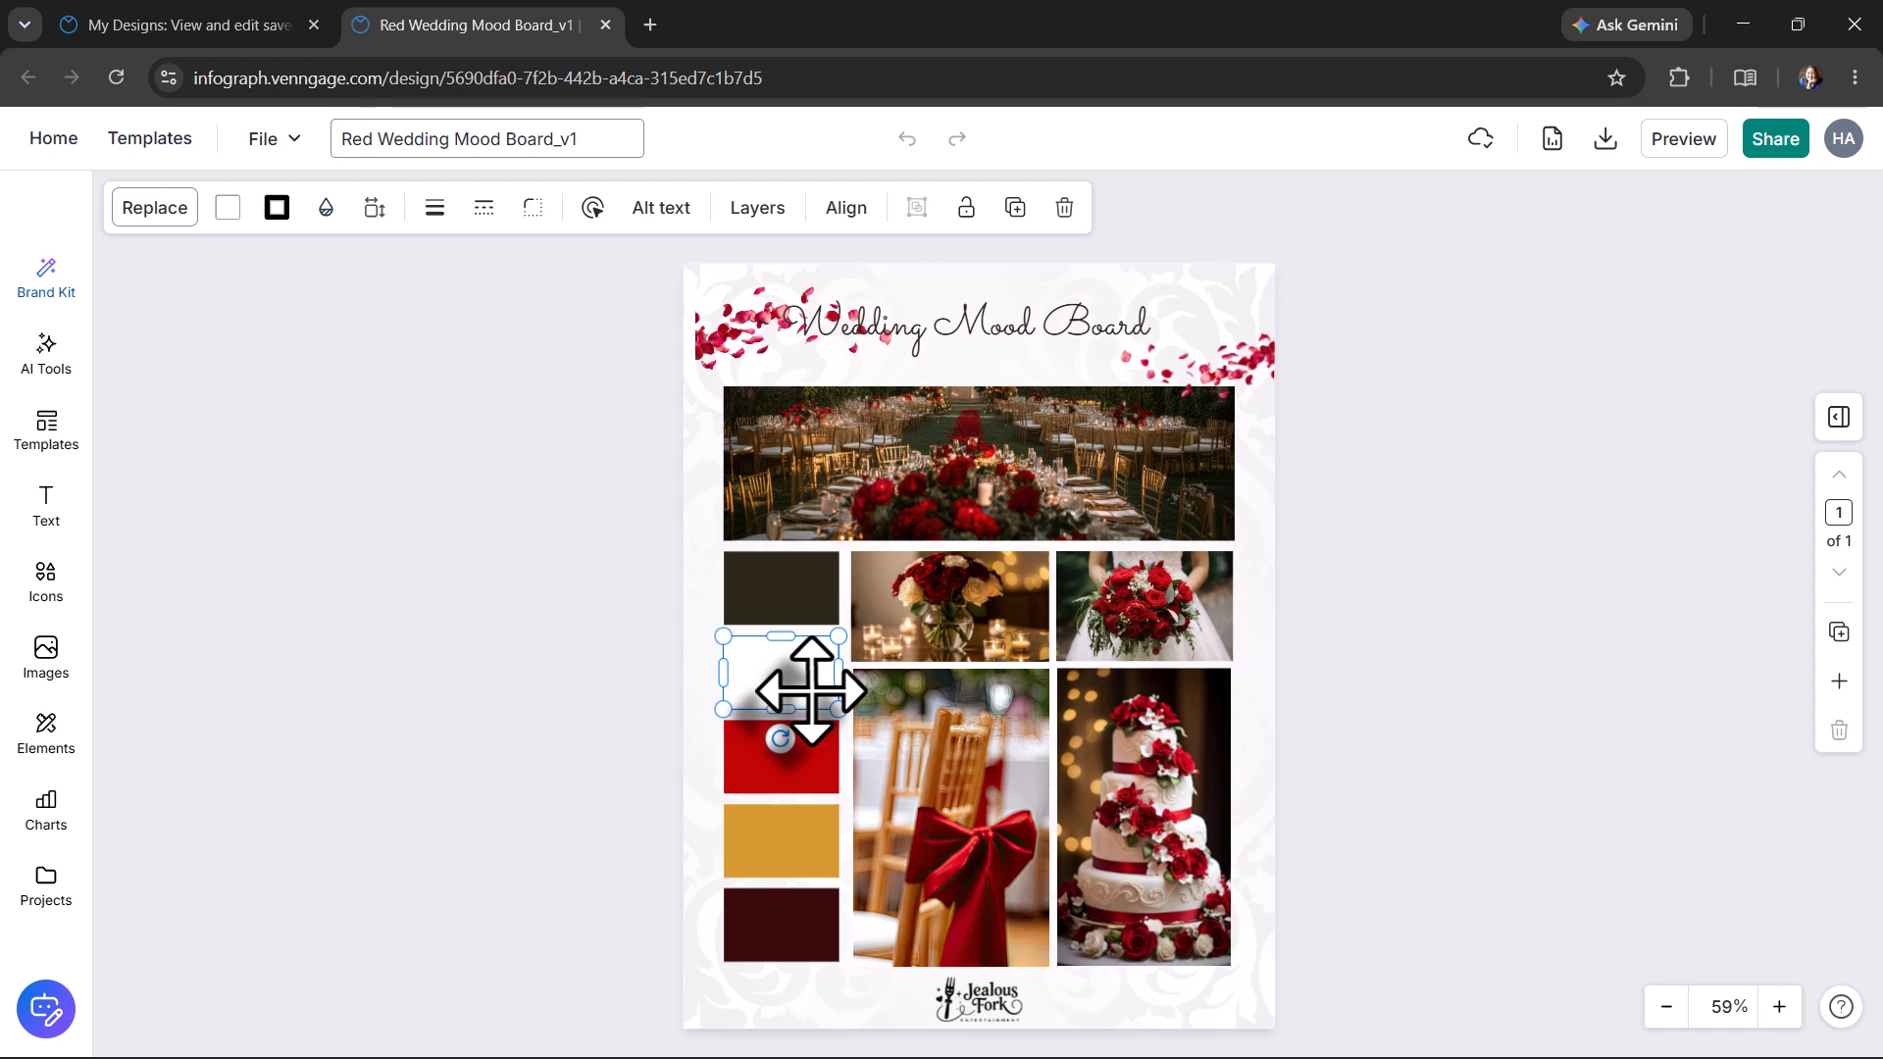
{"action": "left_click", "coordinate": [828, 761]}
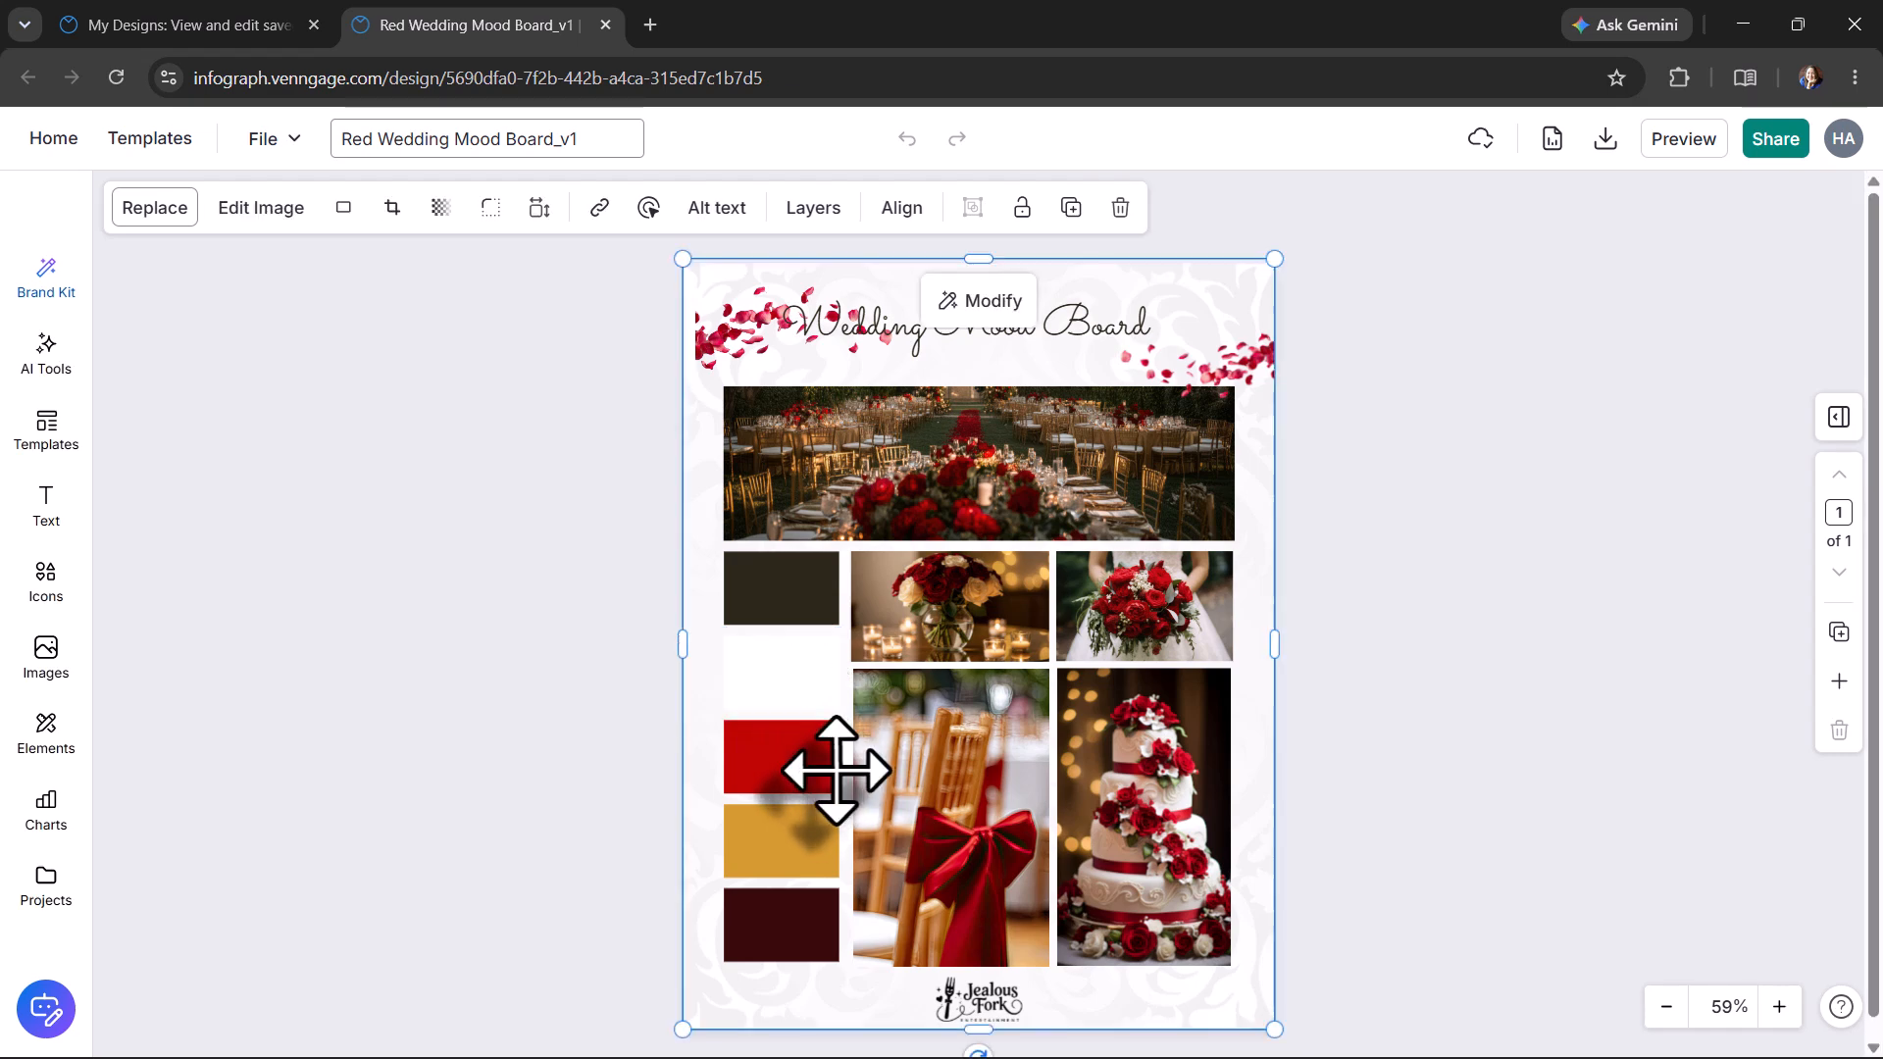
{"action": "left_click", "coordinate": [820, 765]}
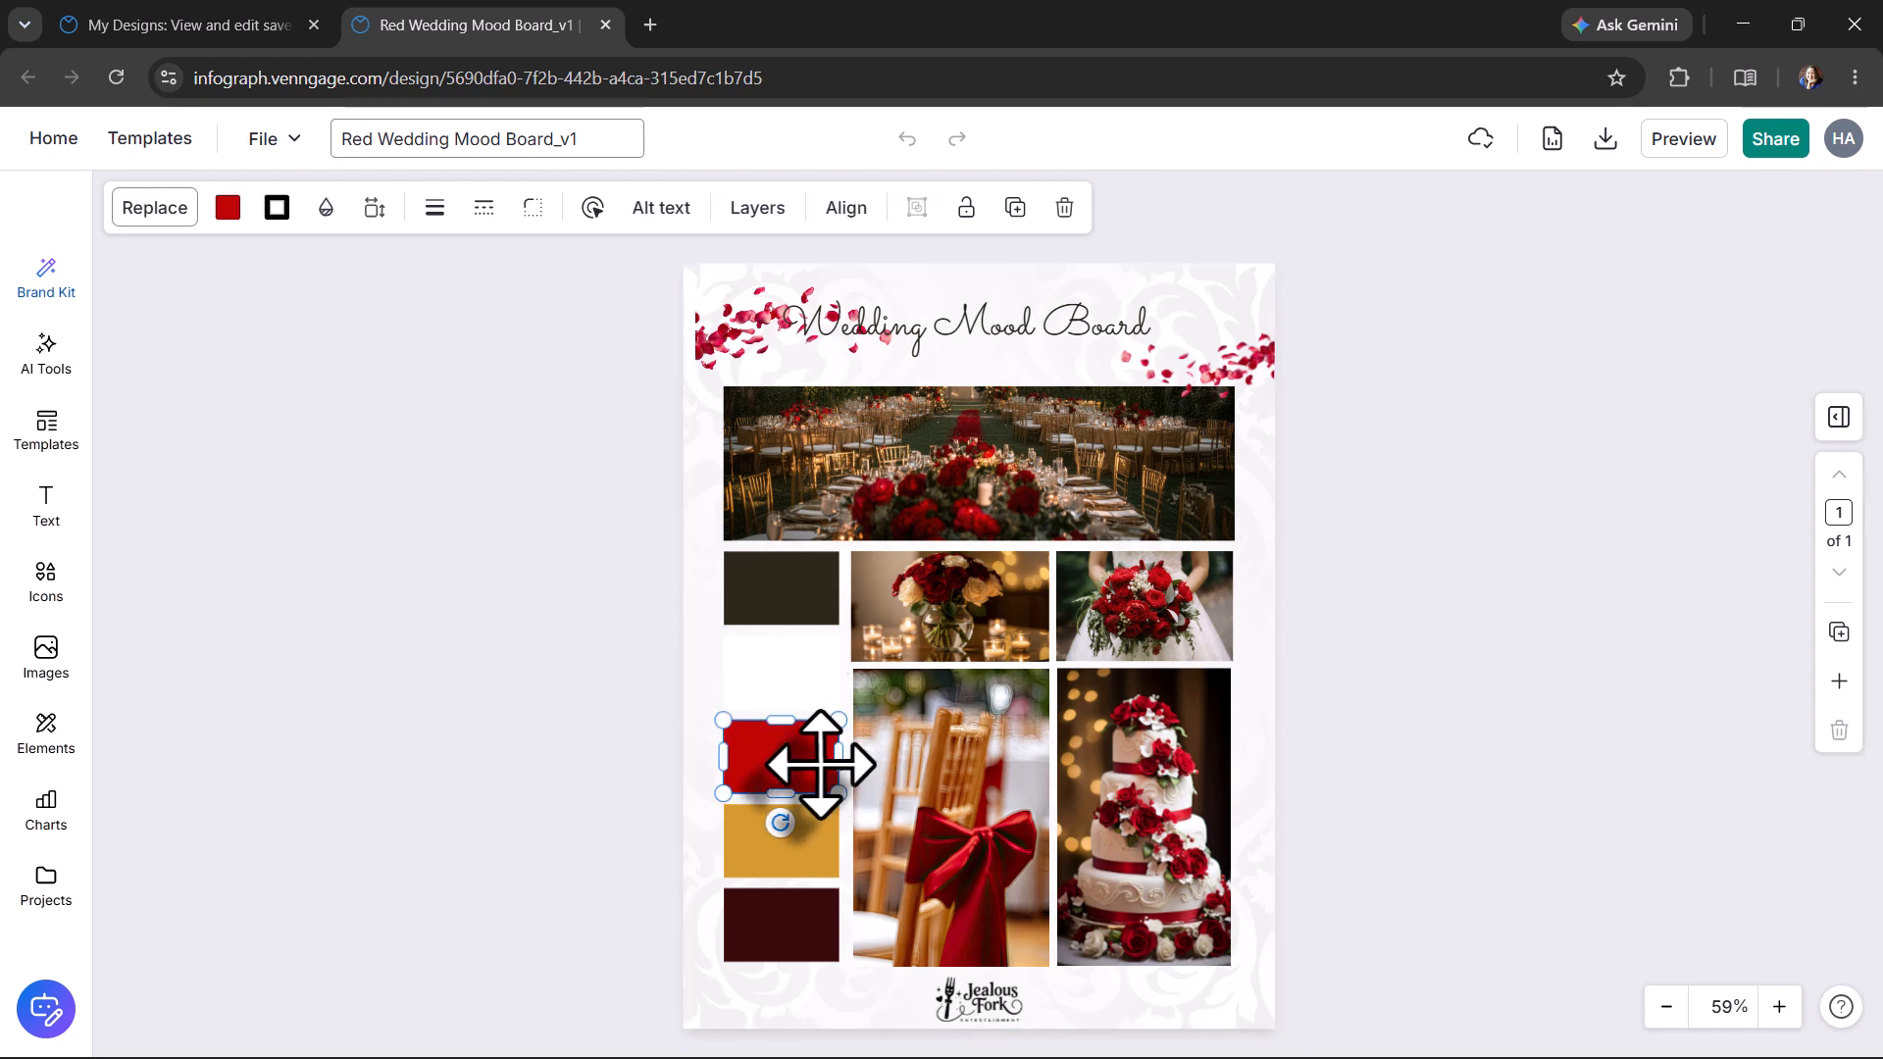
{"action": "left_click", "coordinate": [227, 209]}
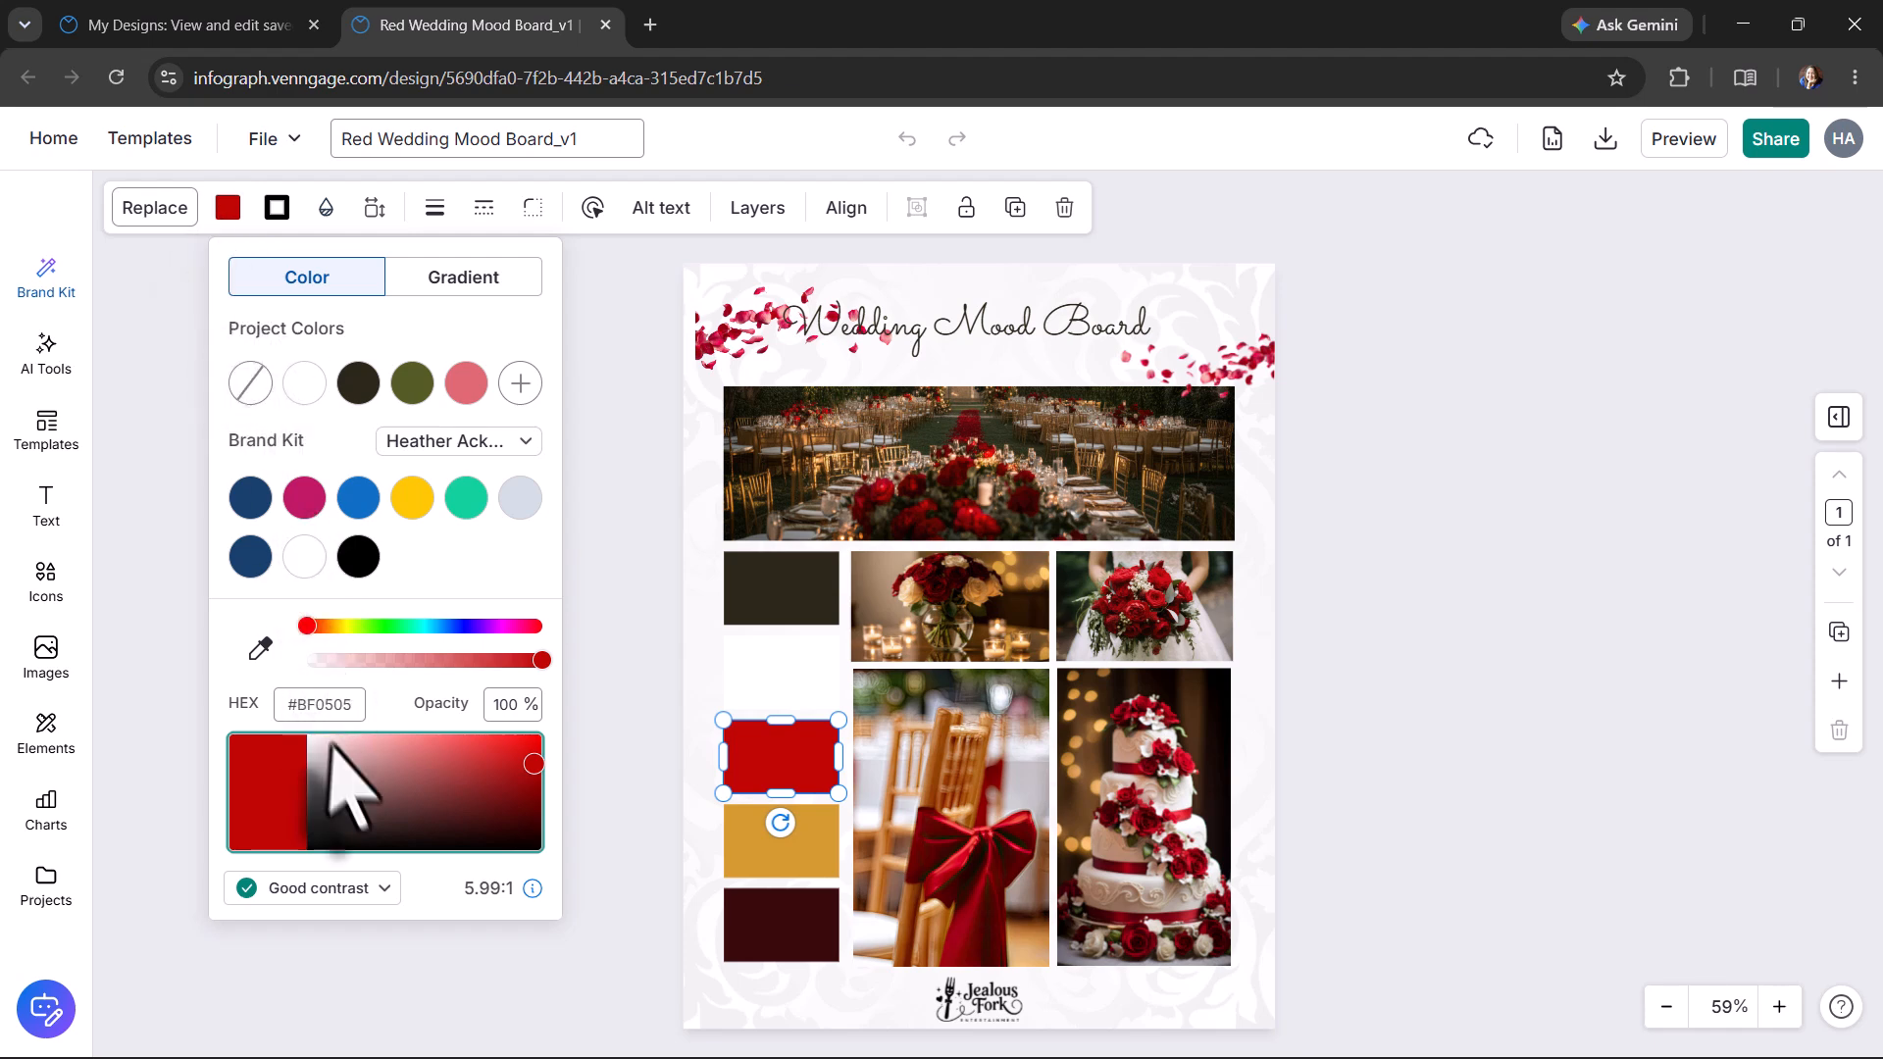
{"action": "left_click", "coordinate": [350, 706]}
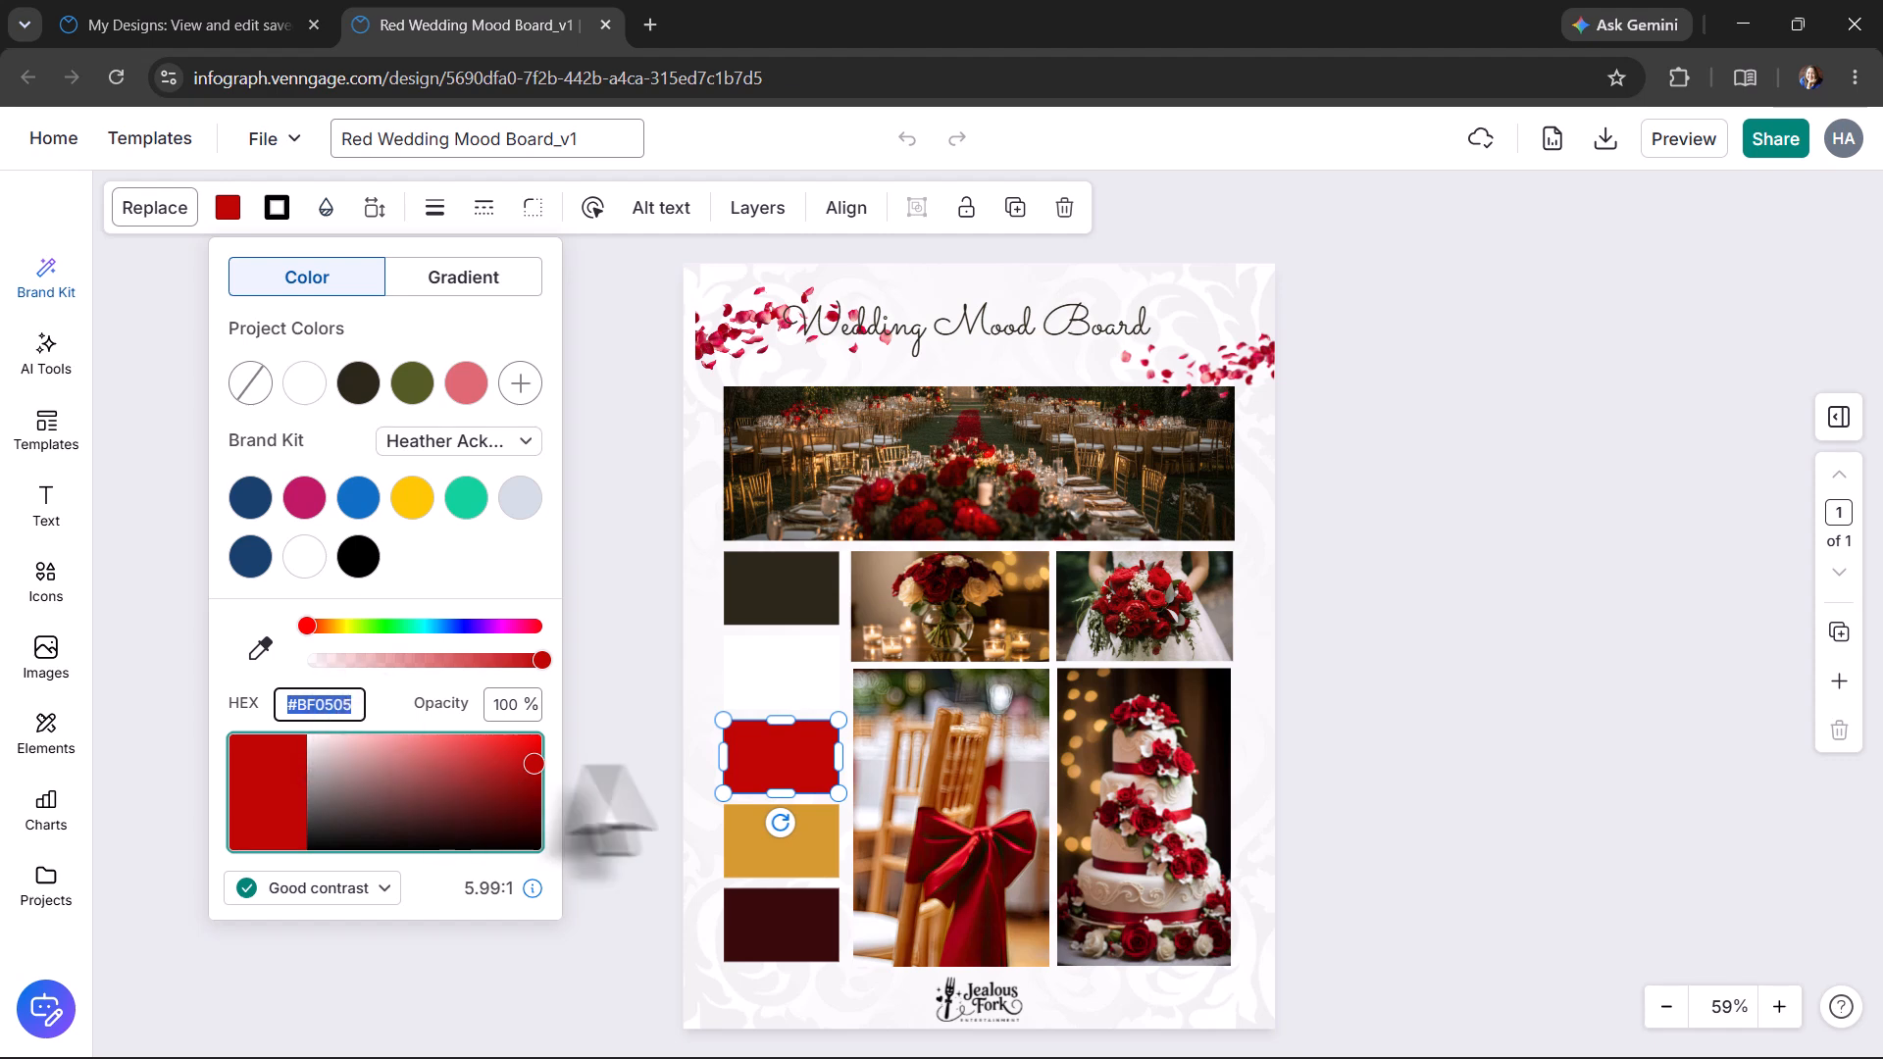
Place a #bf0505 text label on the red swatch, fitted to its width, and set its font size to 21
{"action": "left_click", "coordinate": [782, 756]}
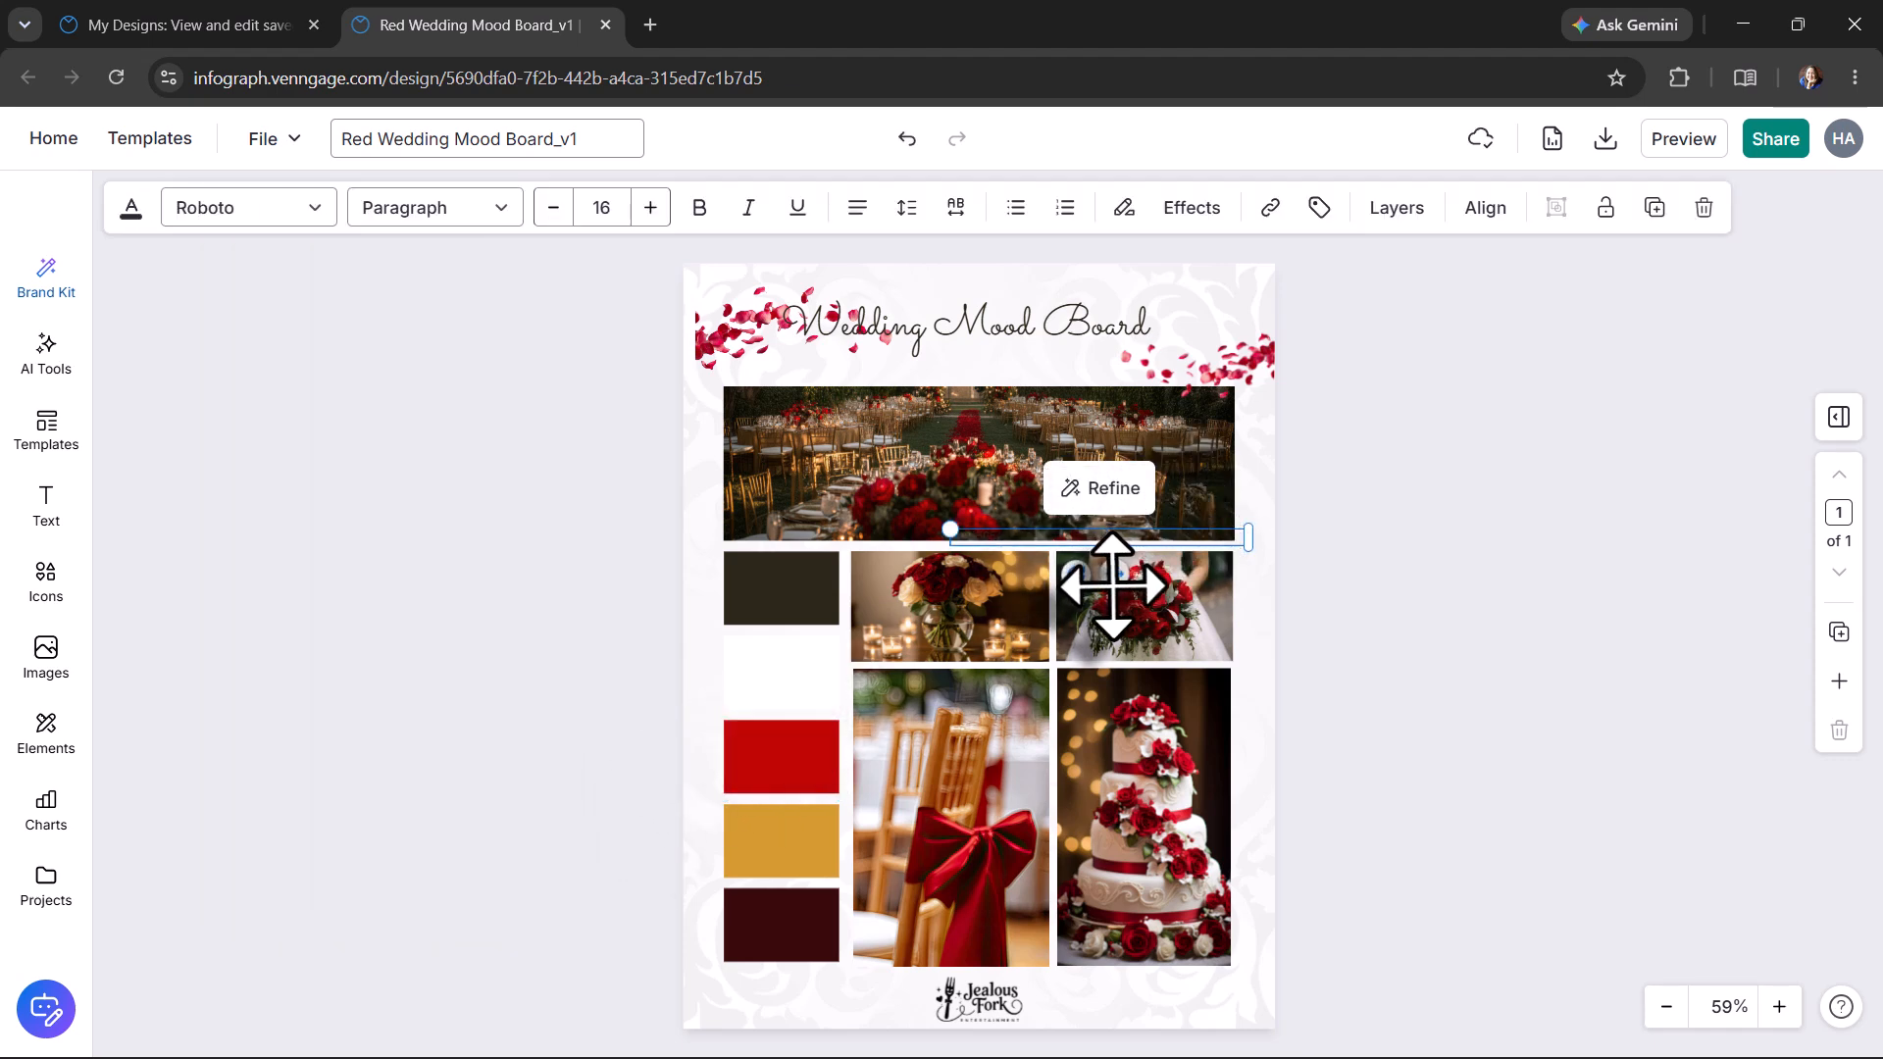
{"action": "left_click_drag", "start_coordinate": [1106, 576], "coordinate": [830, 755]}
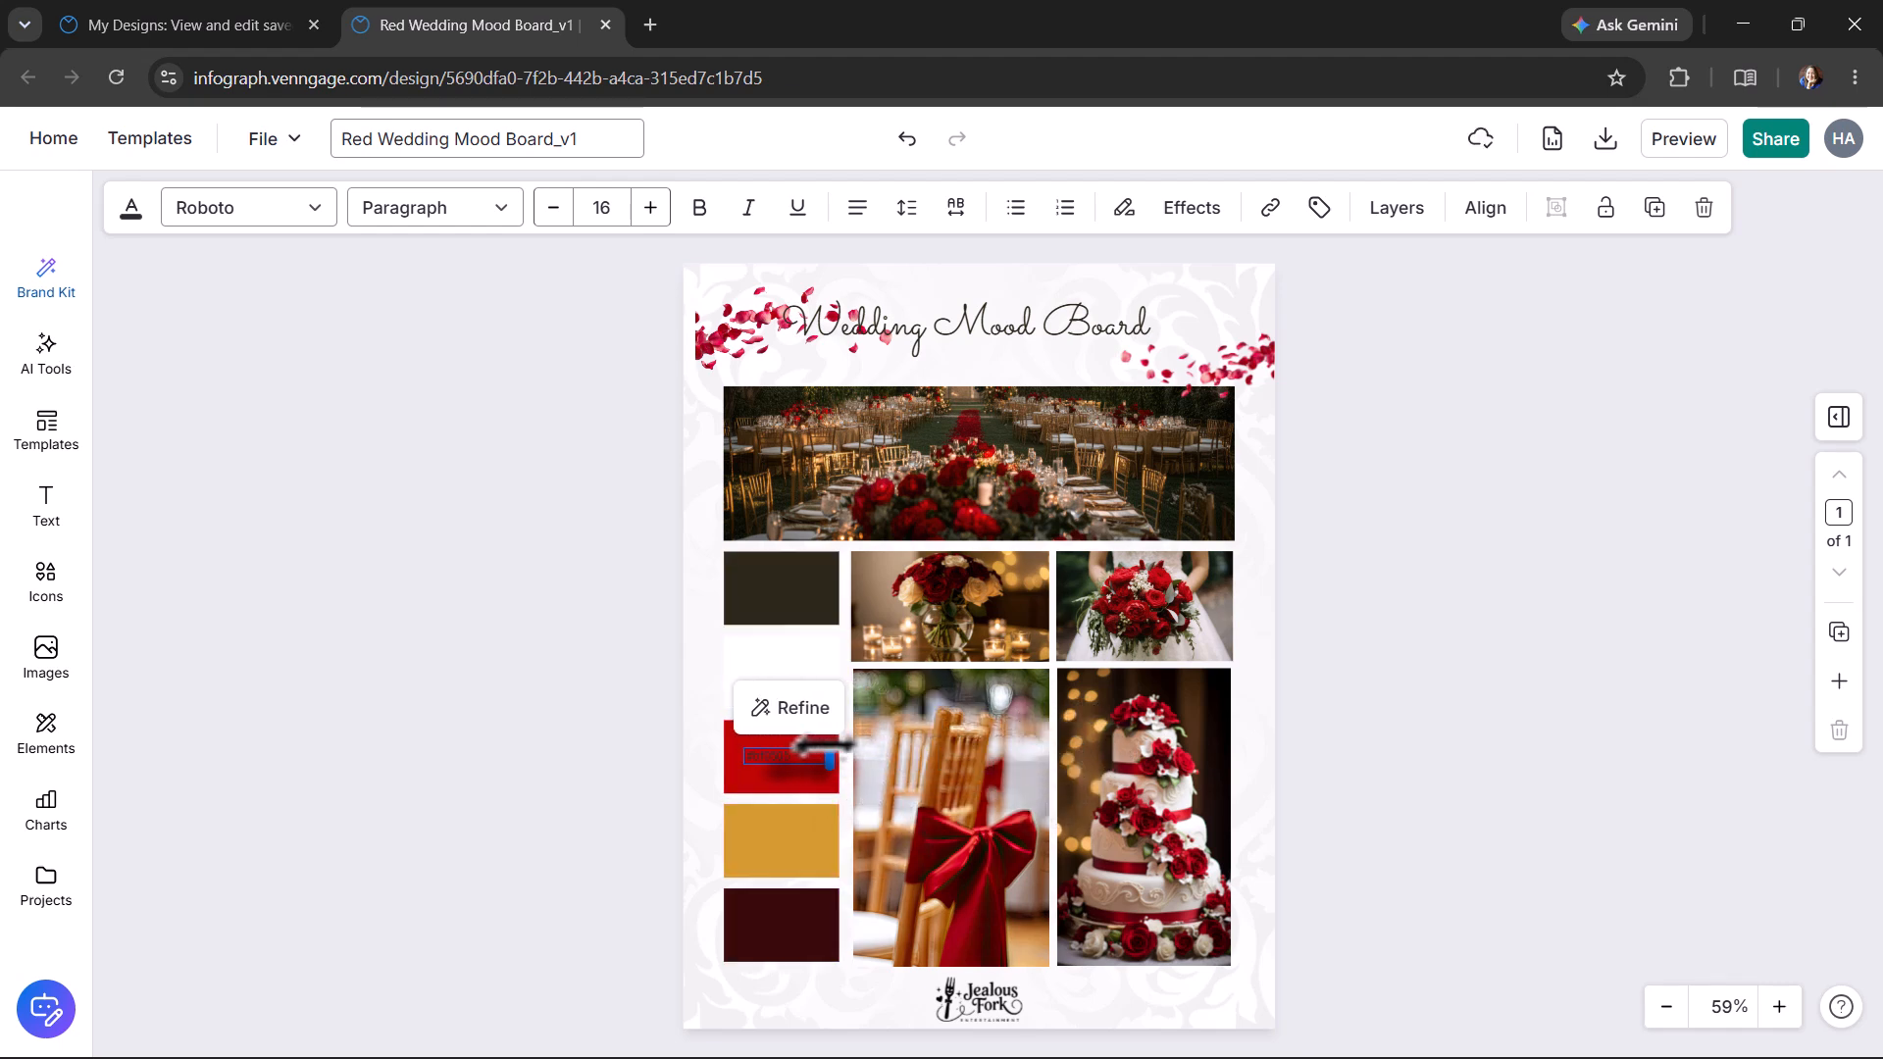
{"action": "left_click", "coordinate": [648, 218]}
{"action": "left_click", "coordinate": [647, 217]}
{"action": "left_click", "coordinate": [648, 218]}
{"action": "left_click", "coordinate": [647, 218]}
{"action": "left_click", "coordinate": [648, 218]}
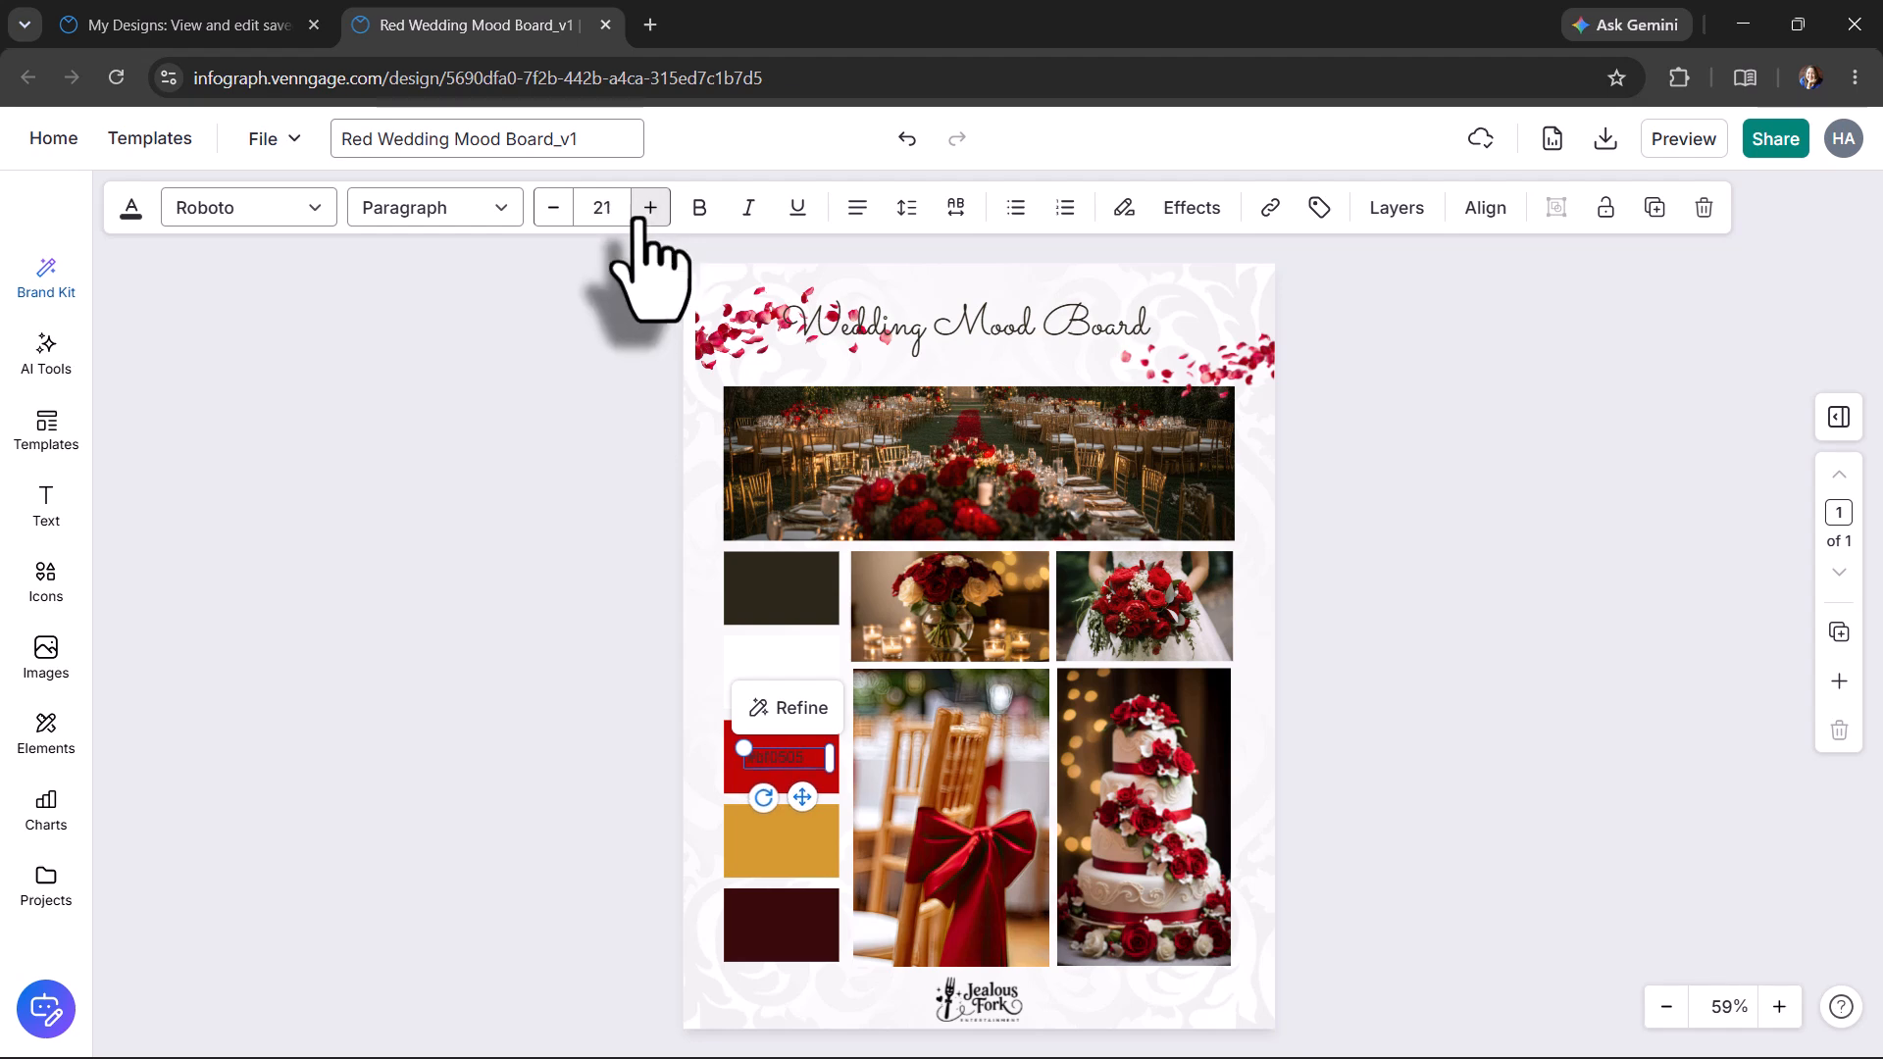
Set the text colour of the #bf0505 label to white (#FFFFFF) for good contrast
{"action": "left_click", "coordinate": [130, 208]}
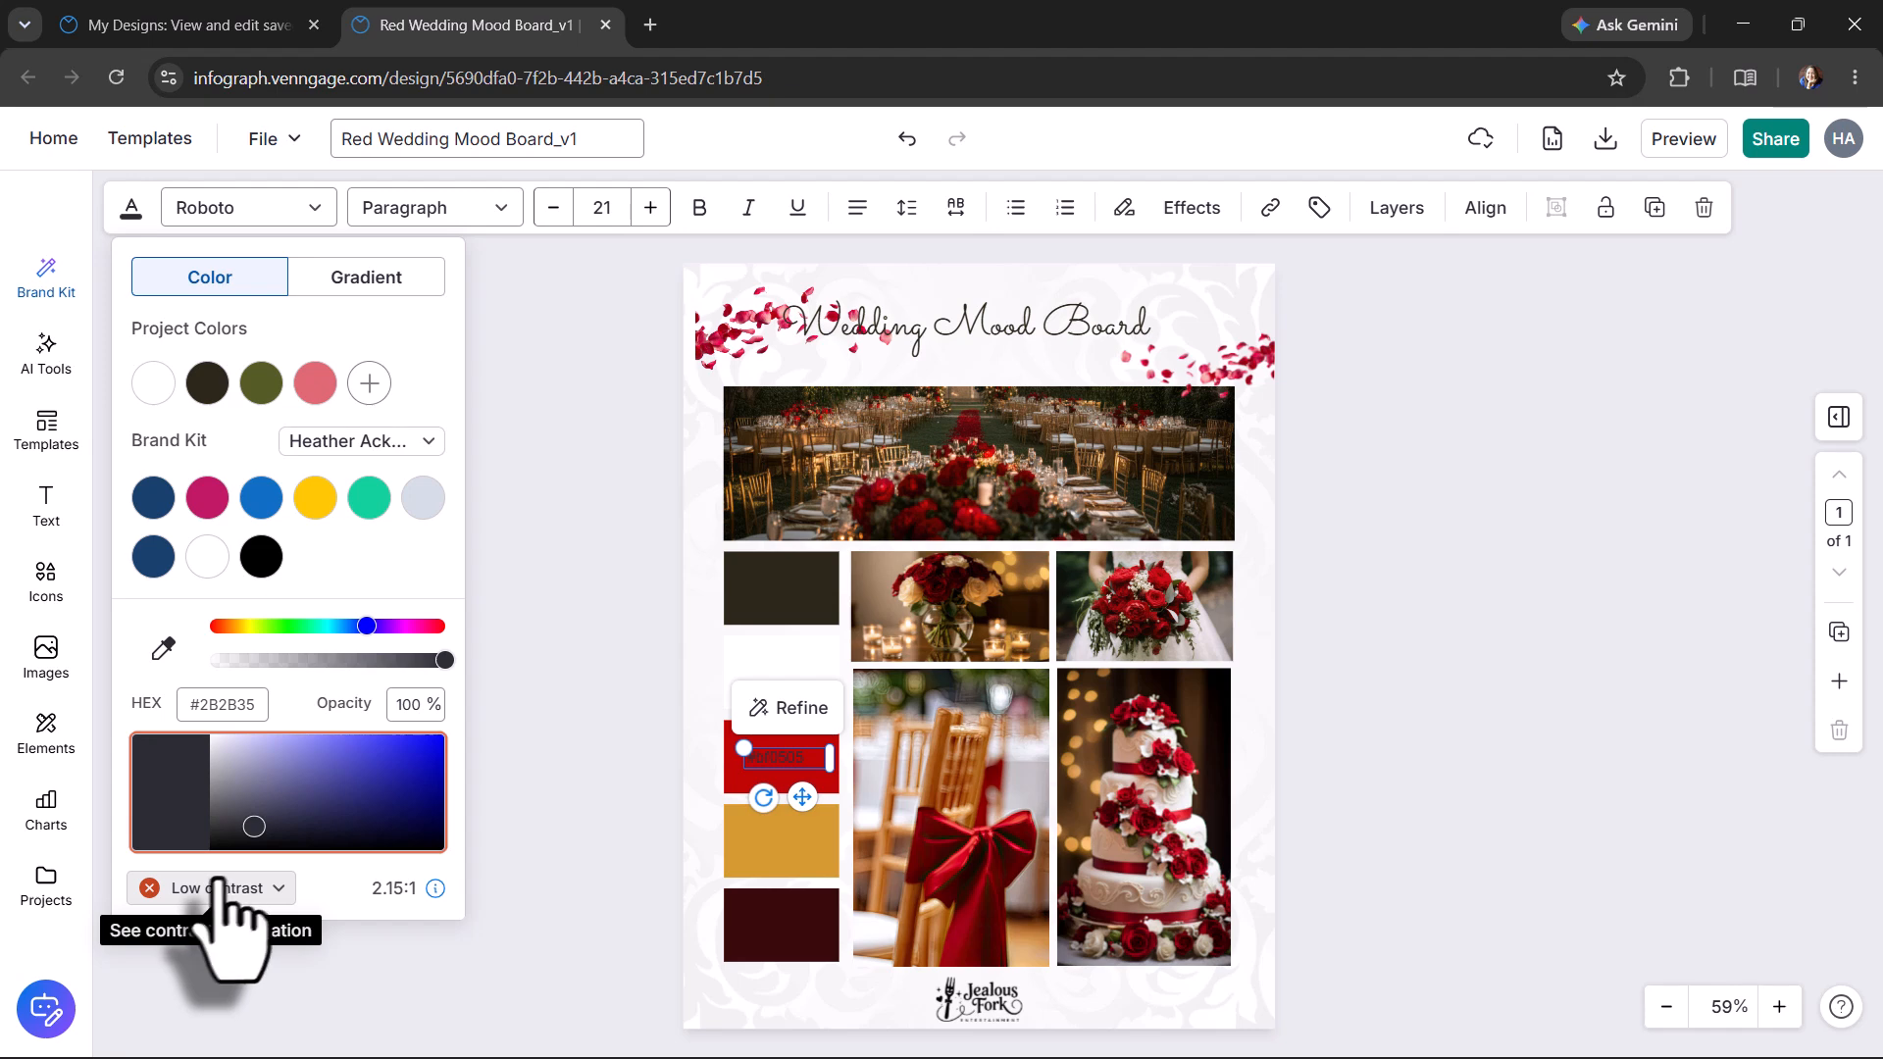
{"action": "left_click", "coordinate": [207, 557]}
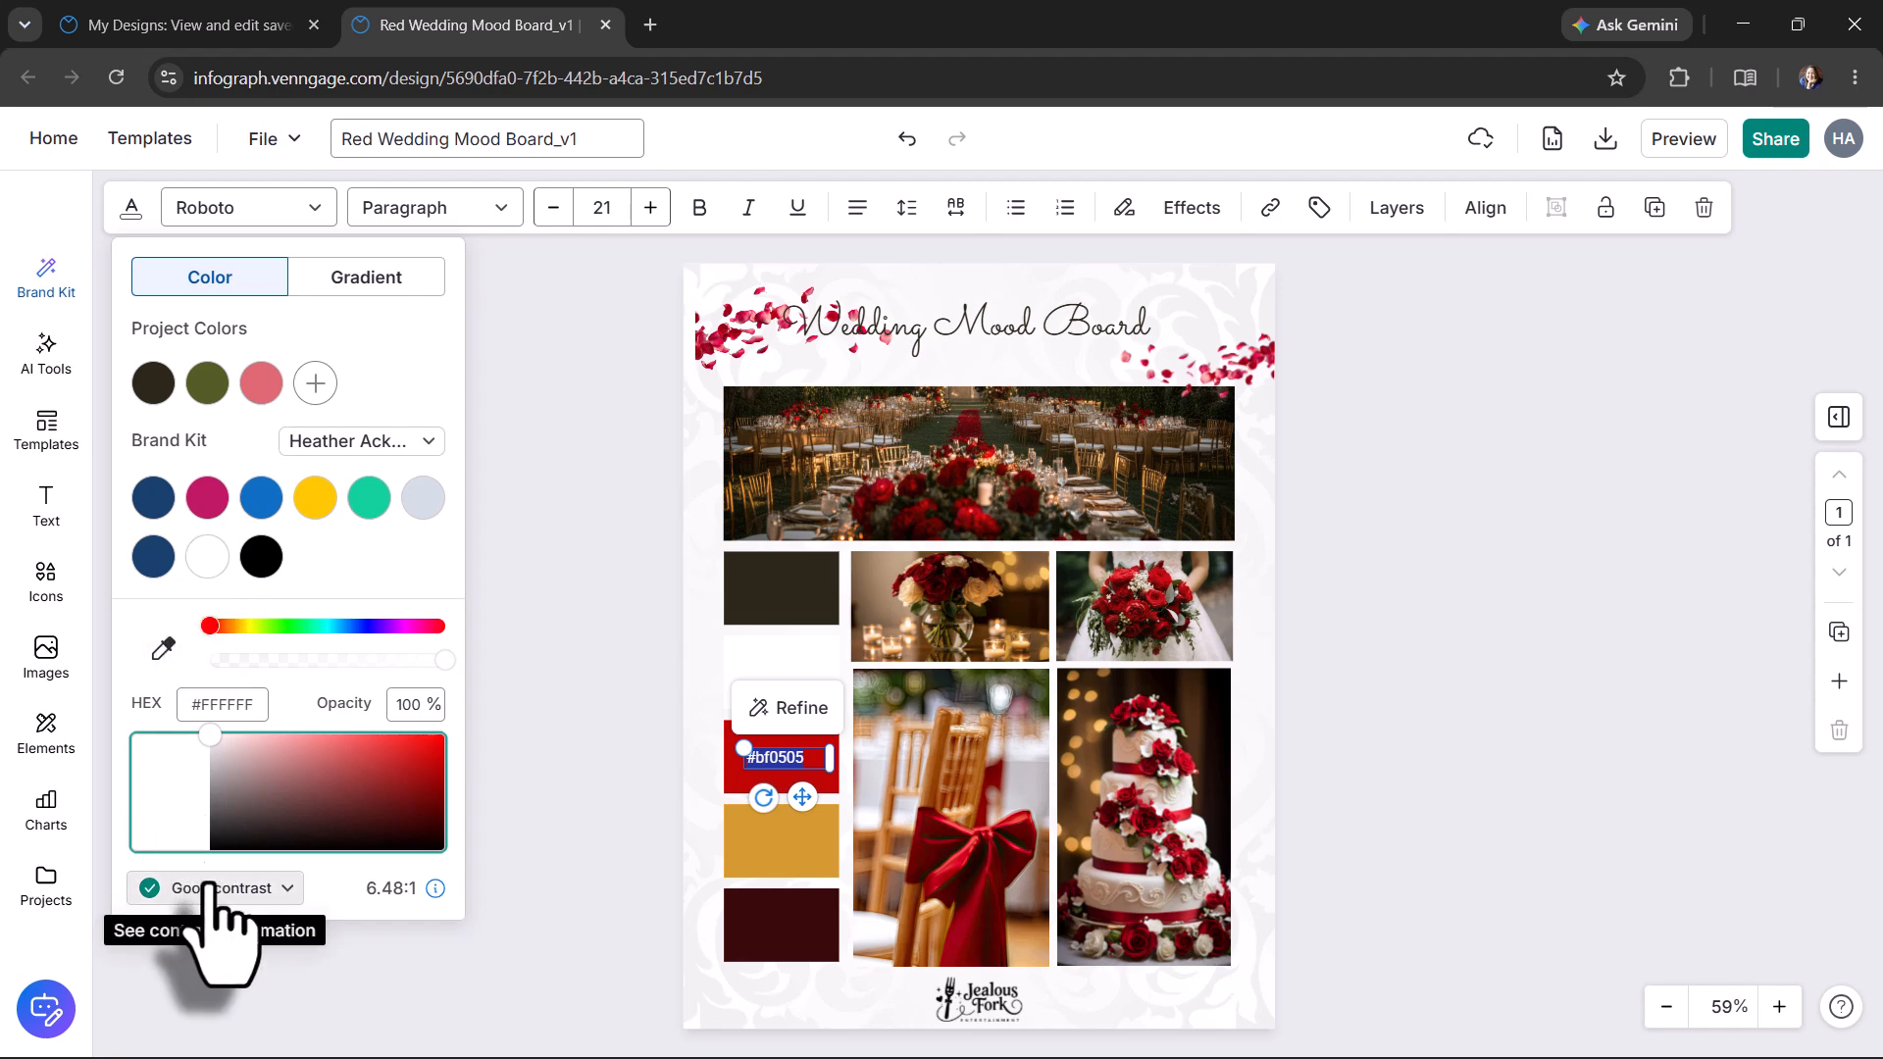
{"action": "left_click", "coordinate": [565, 677]}
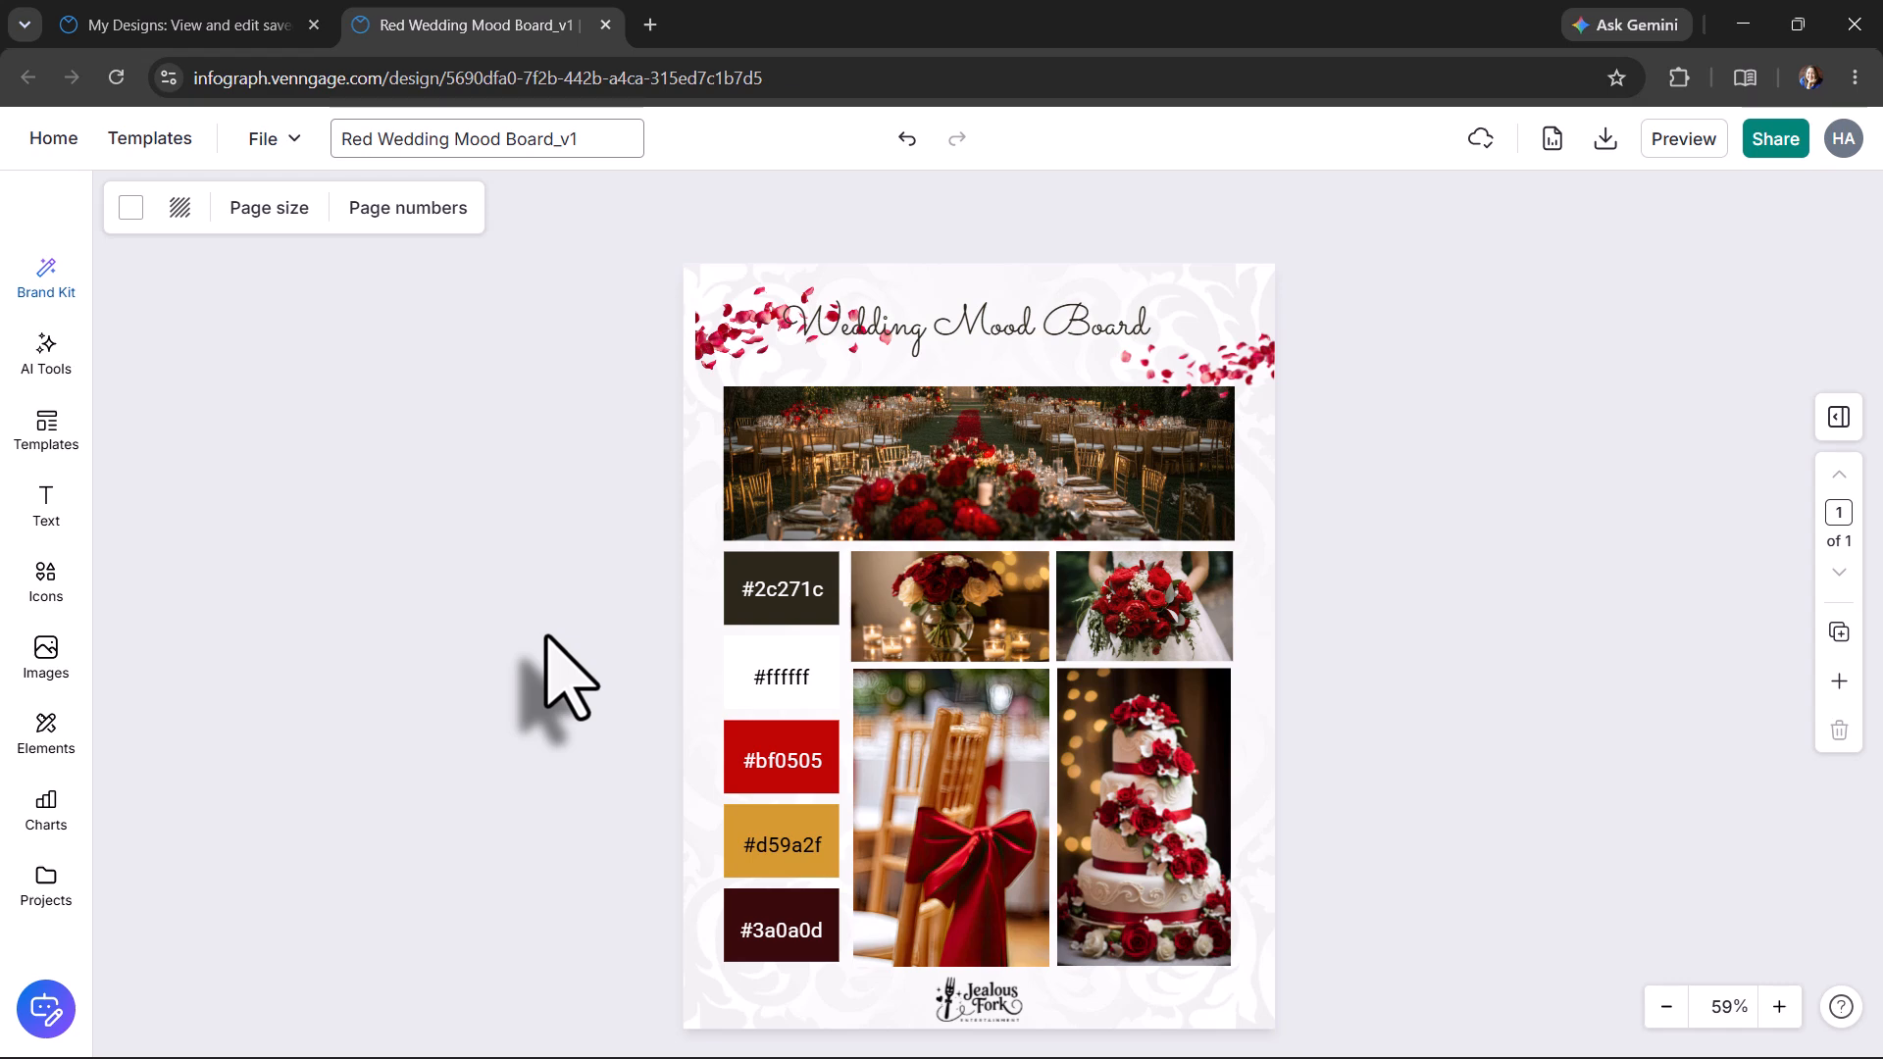
Auto-generate alternative text for the wedding cake image
{"action": "left_click", "coordinate": [1148, 783]}
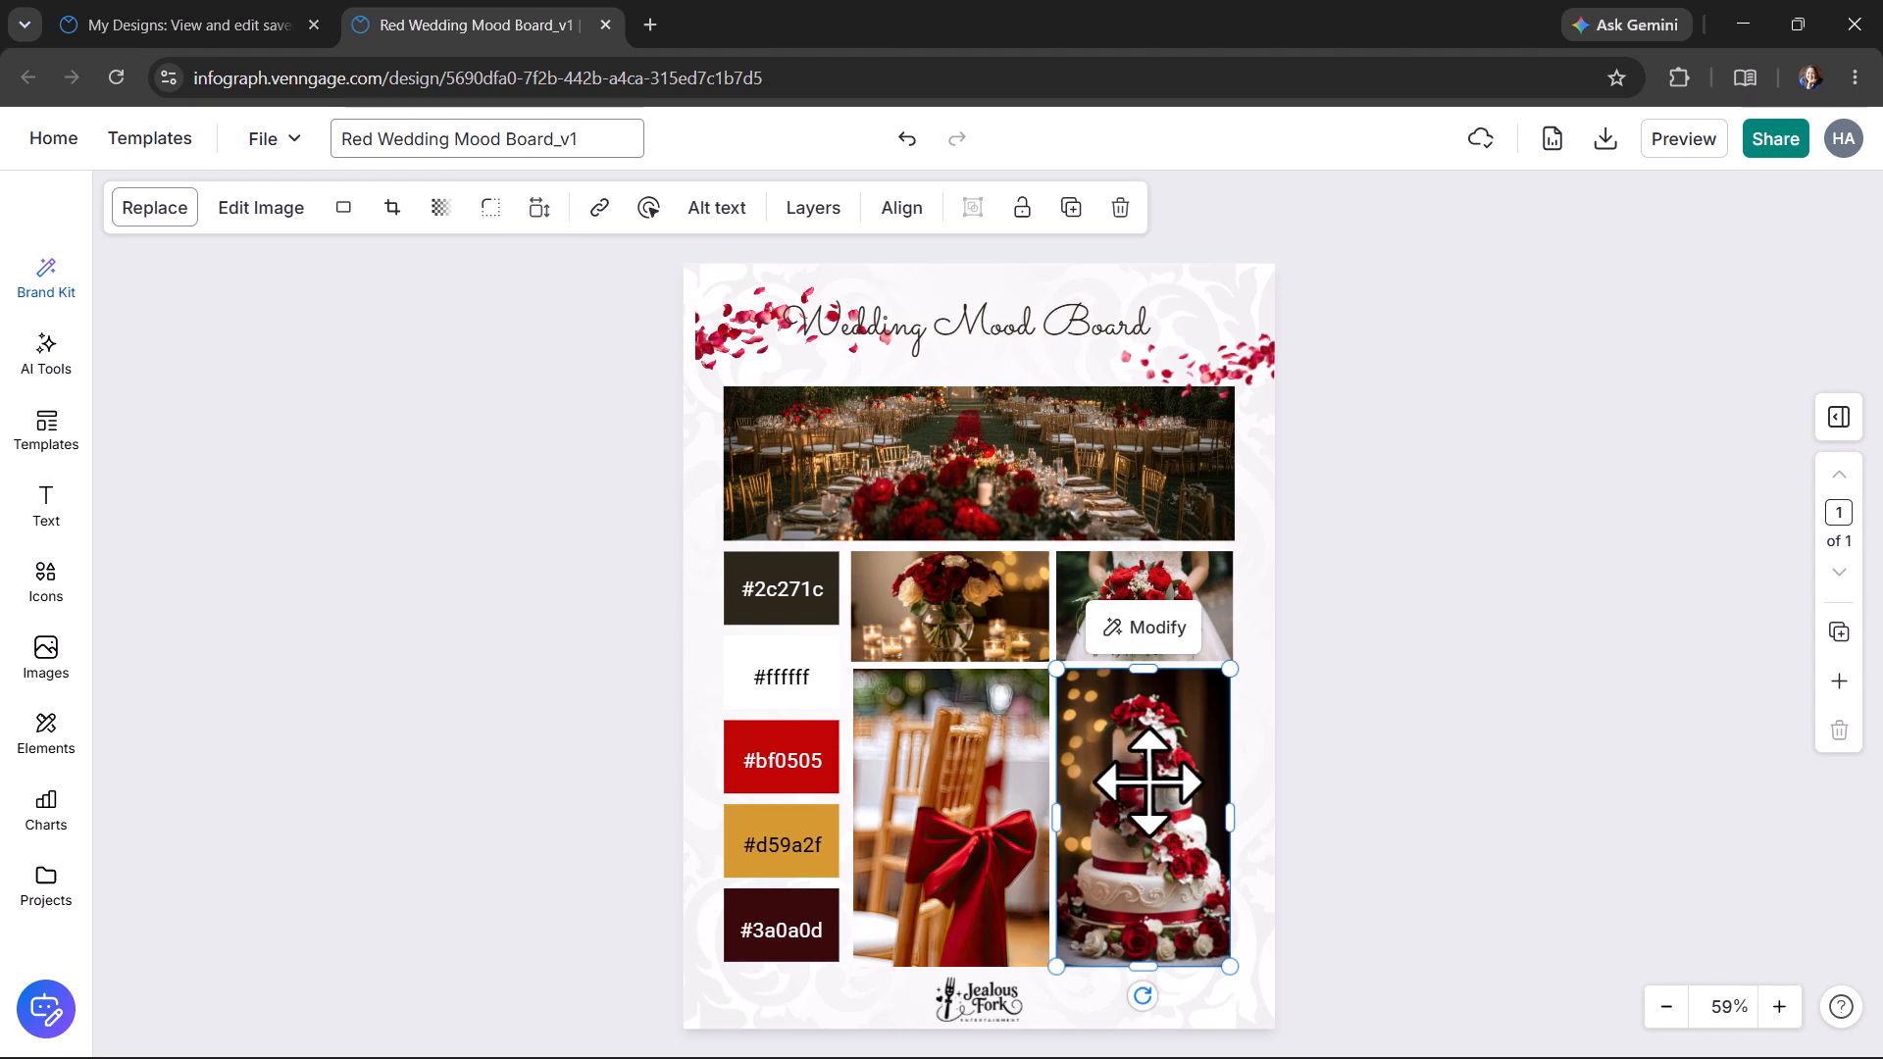
{"action": "left_click", "coordinate": [717, 208]}
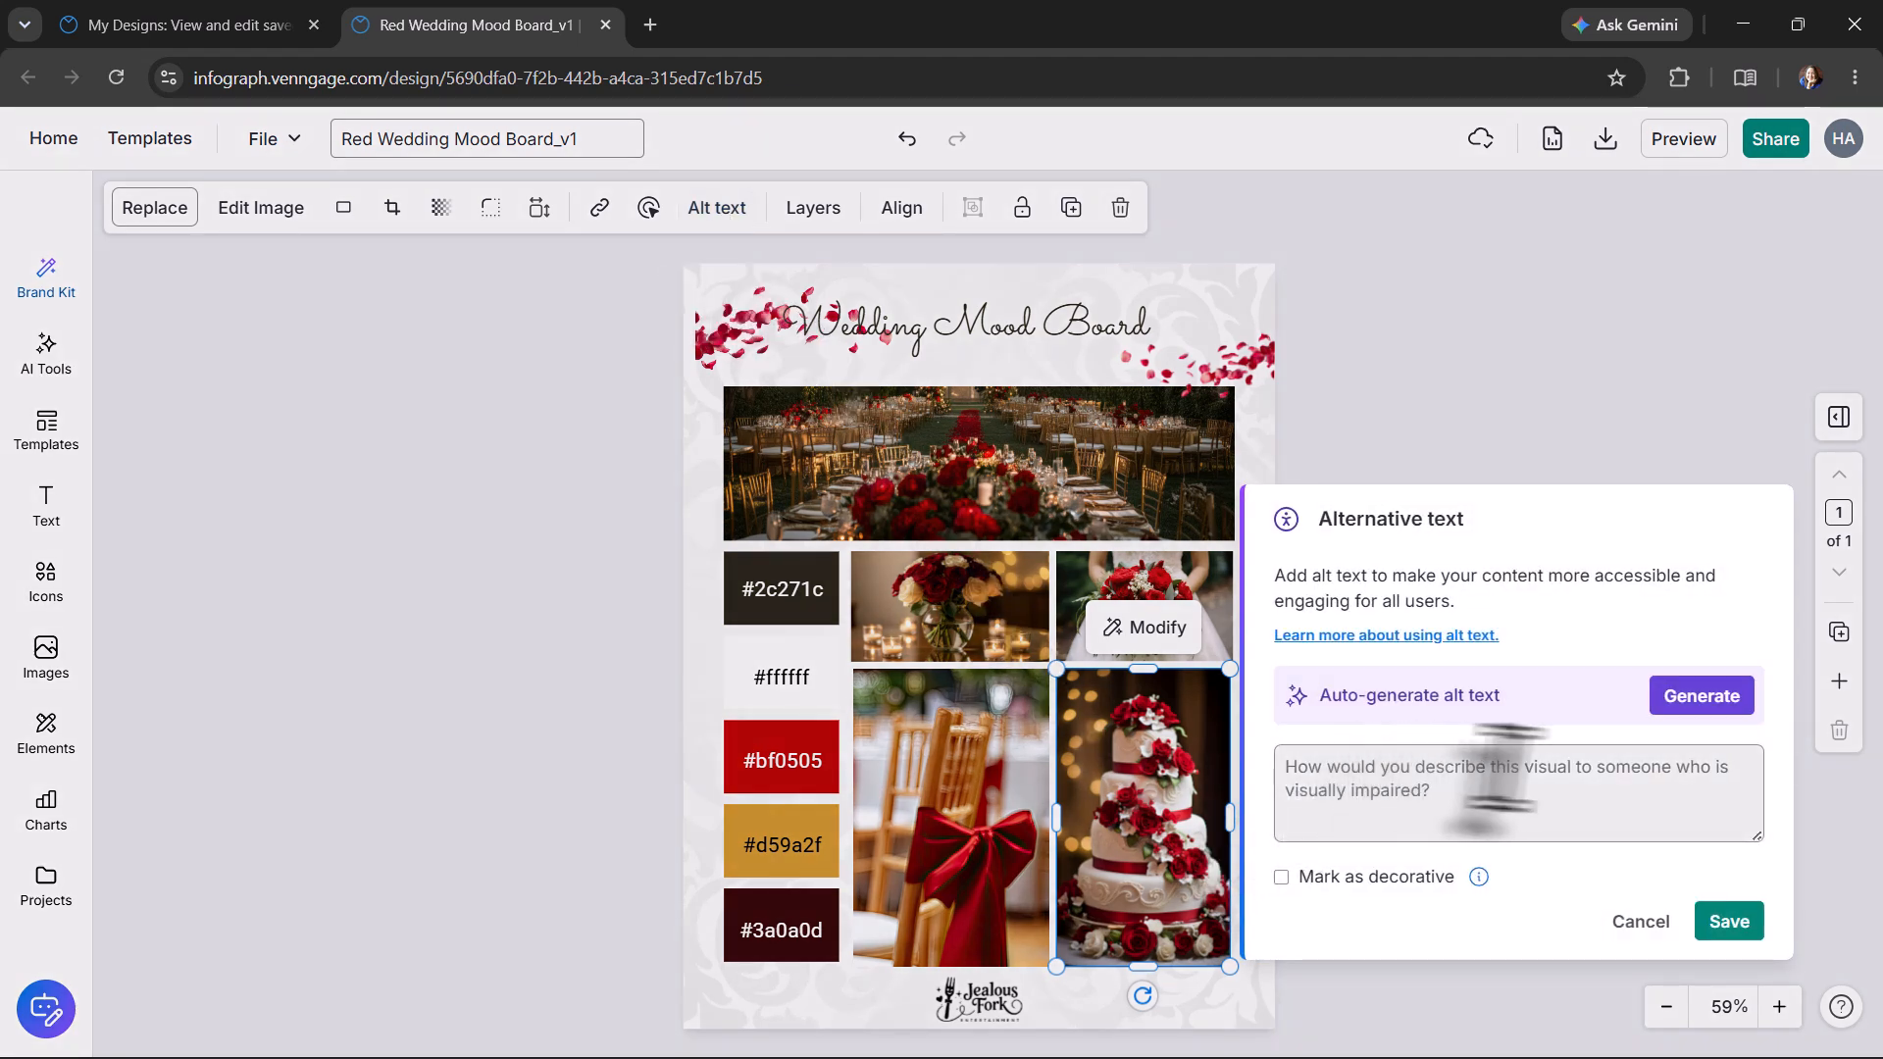
{"action": "left_click", "coordinate": [1699, 698]}
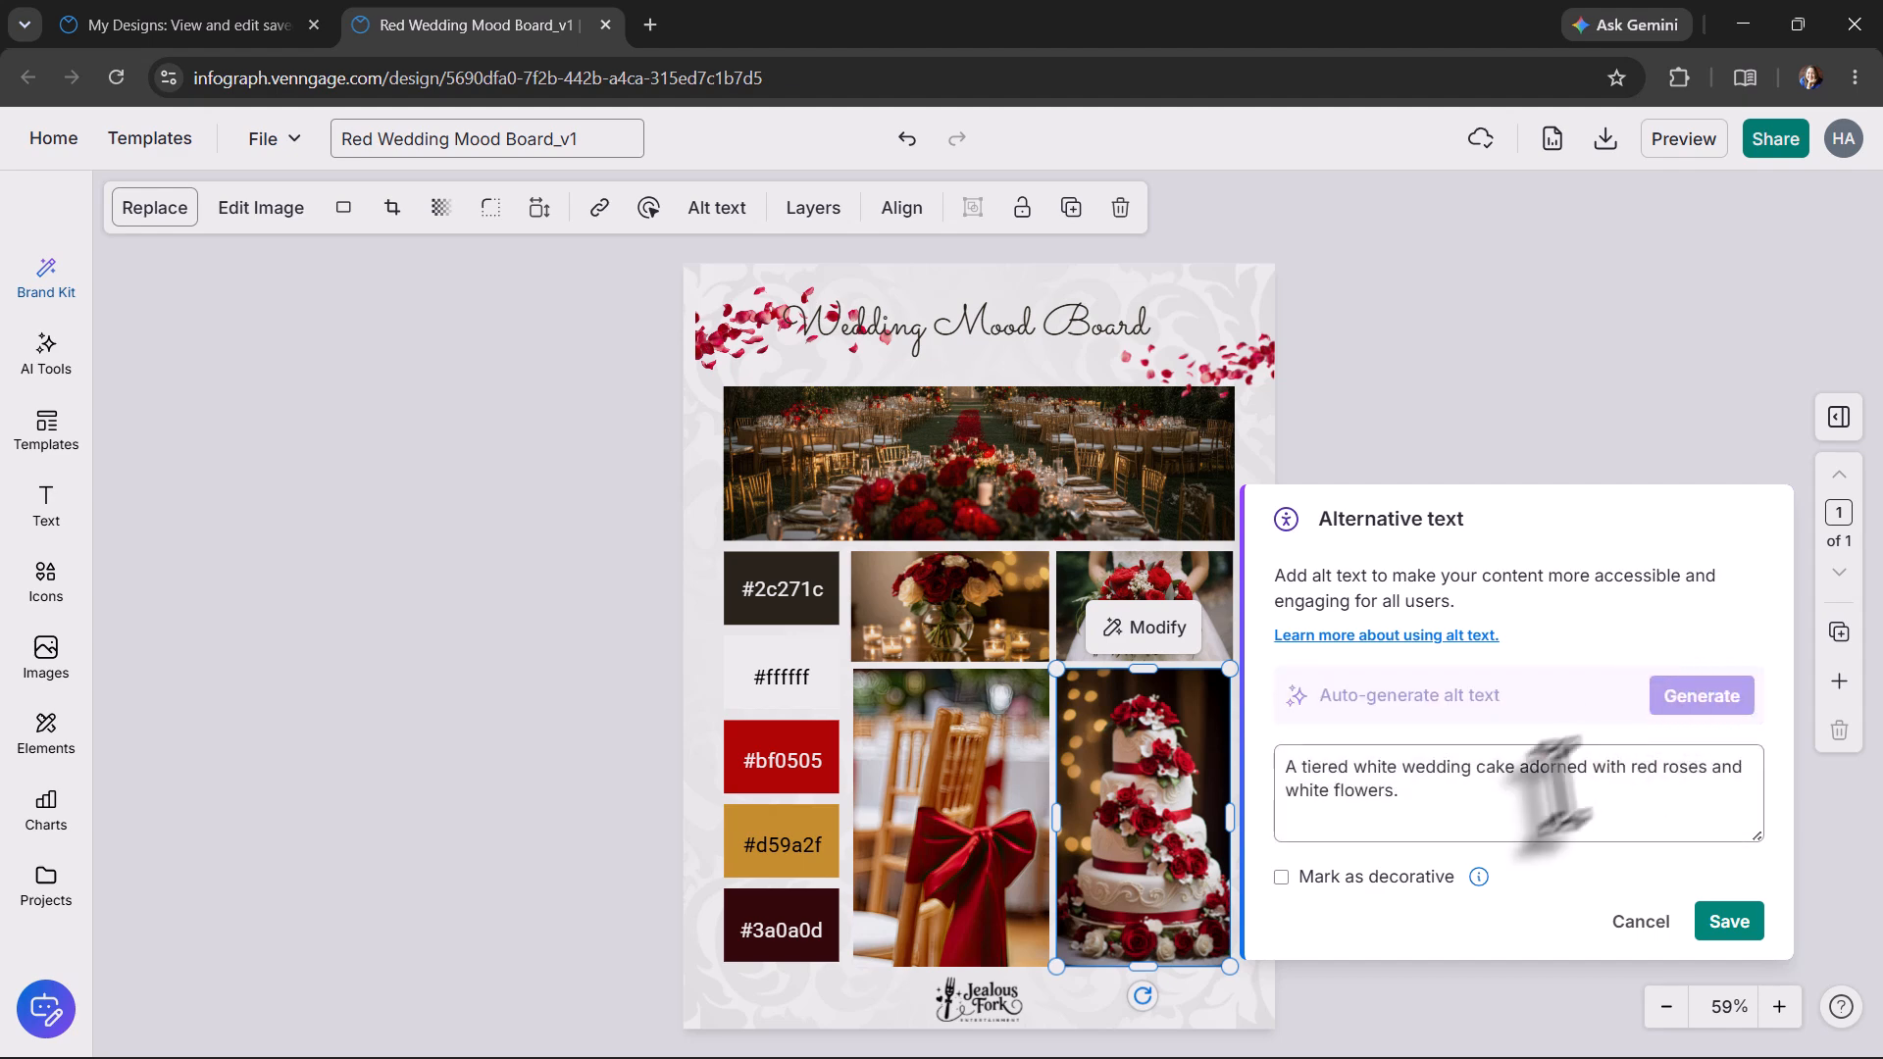
Add "deep" before "red roses" and "with greenery" after "white flowers" in the cake image's alt text, and save it
{"action": "left_click", "coordinate": [1435, 807]}
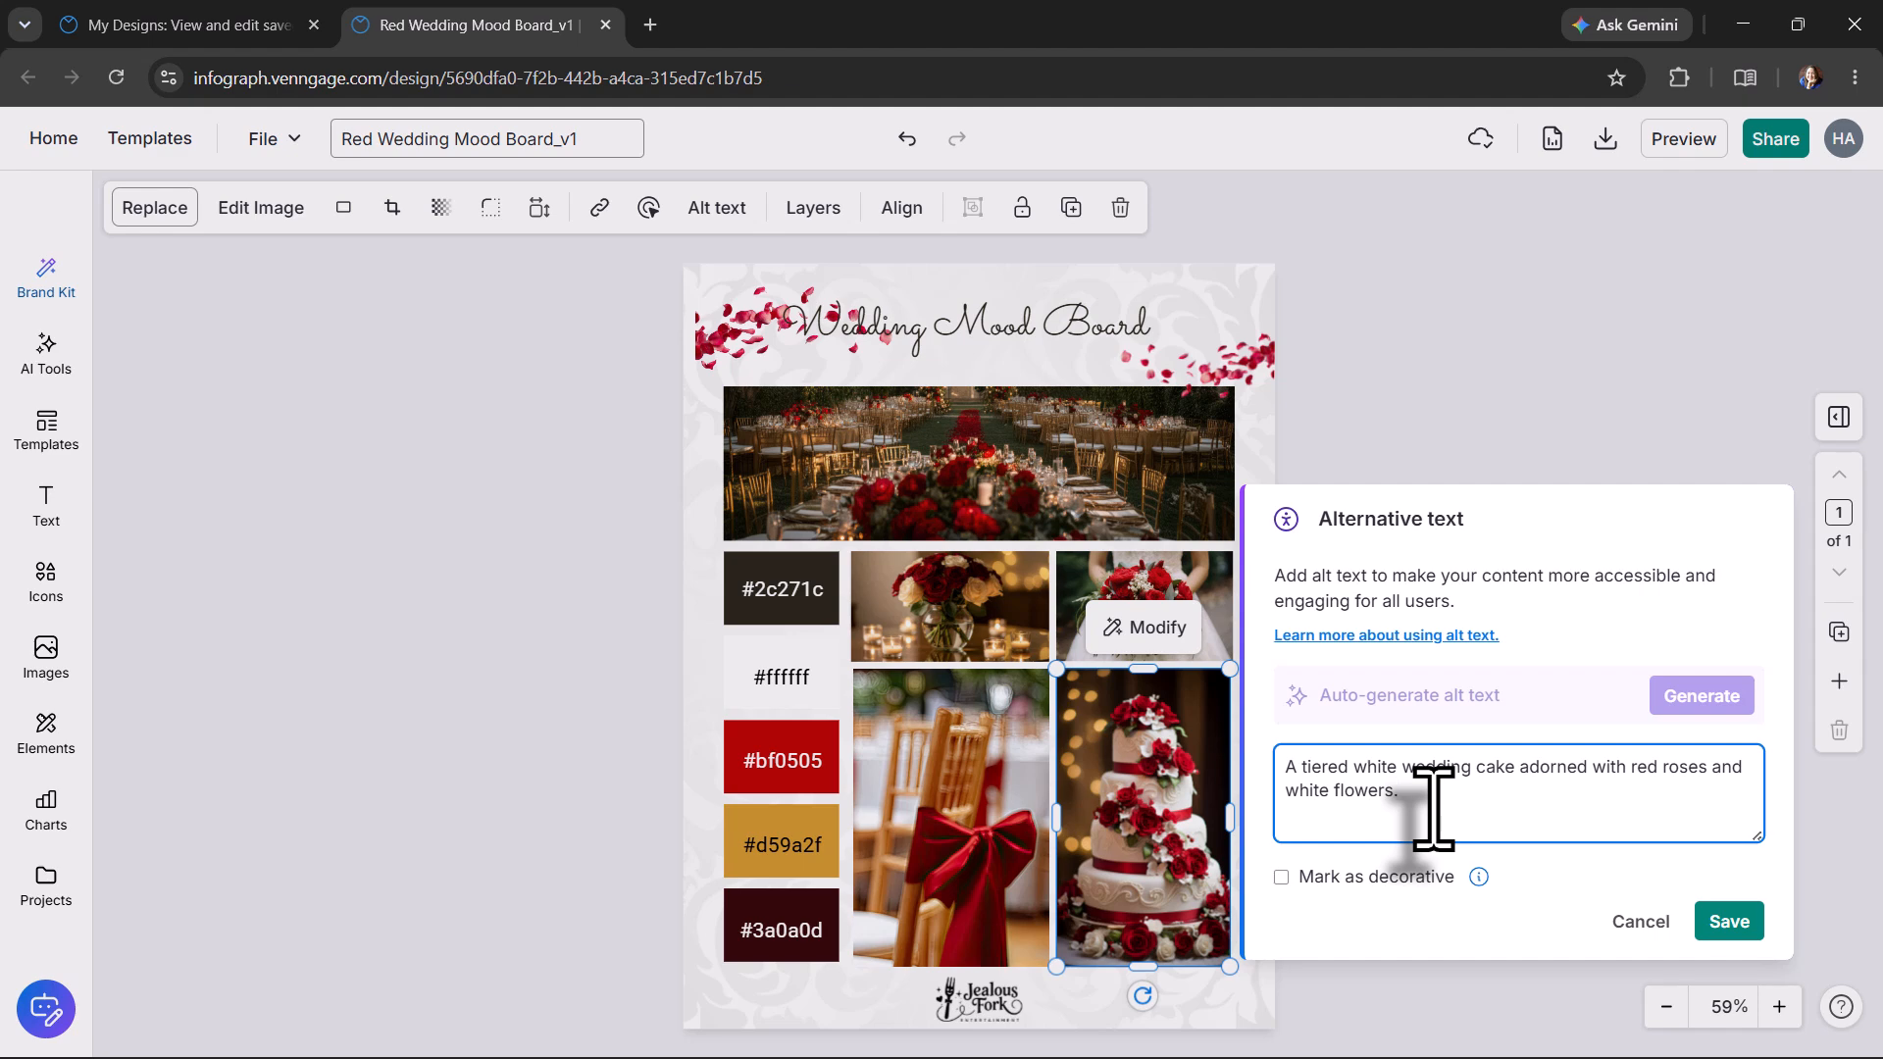
{"action": "left_click", "coordinate": [1630, 767]}
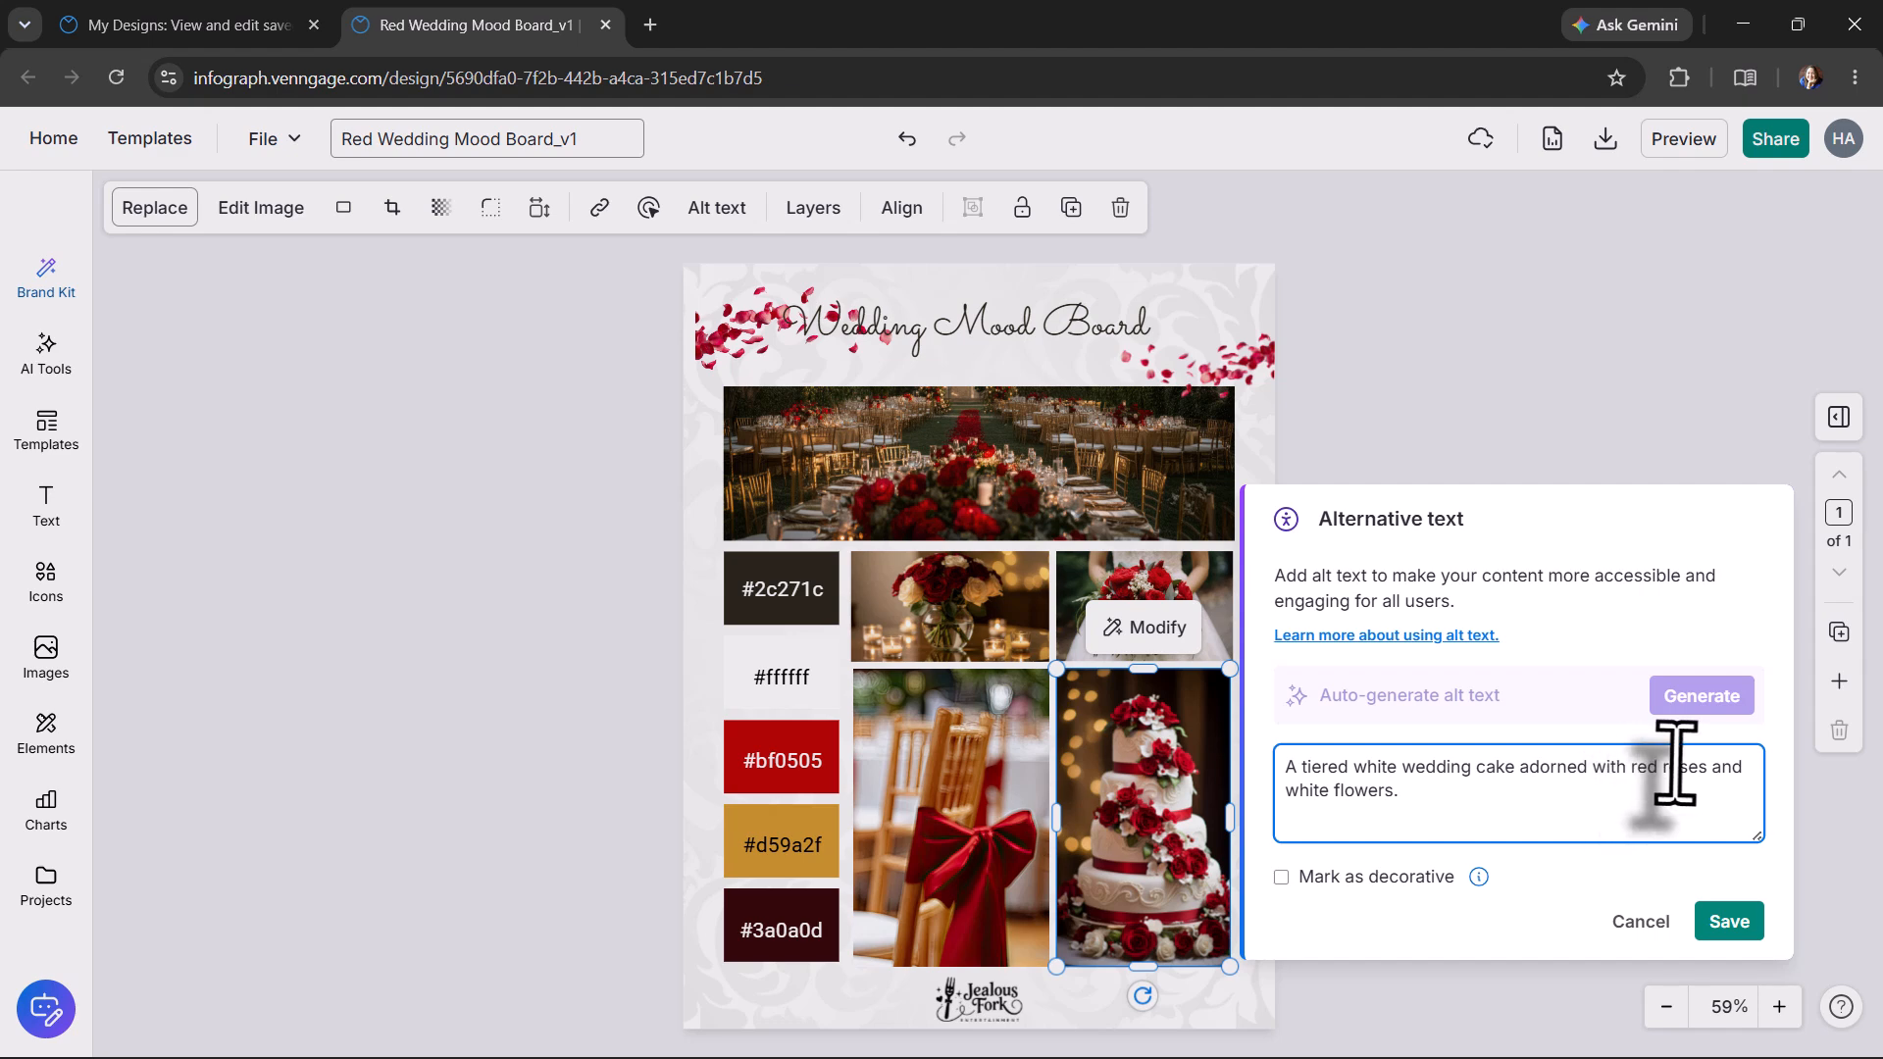
{"action": "type", "text": "deep"}
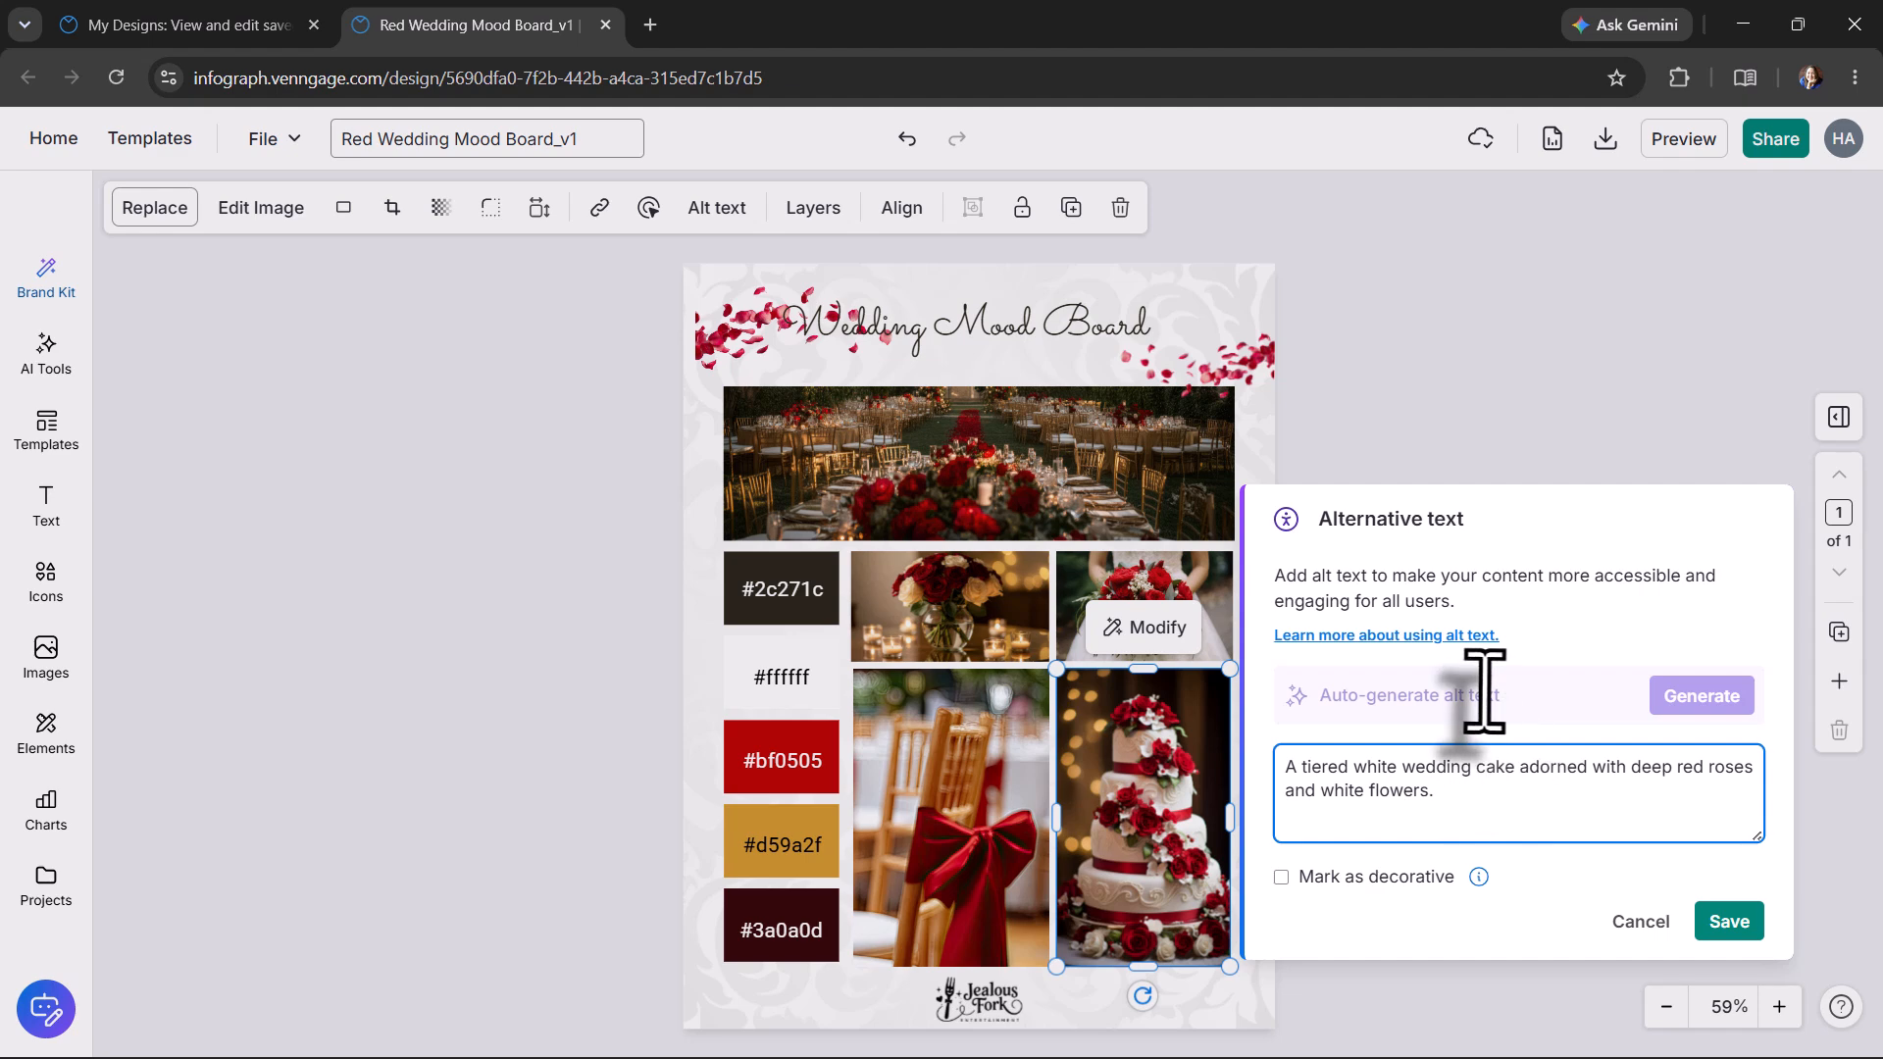
{"action": "type", "text": "with greenery"}
{"action": "left_click", "coordinate": [1565, 795]}
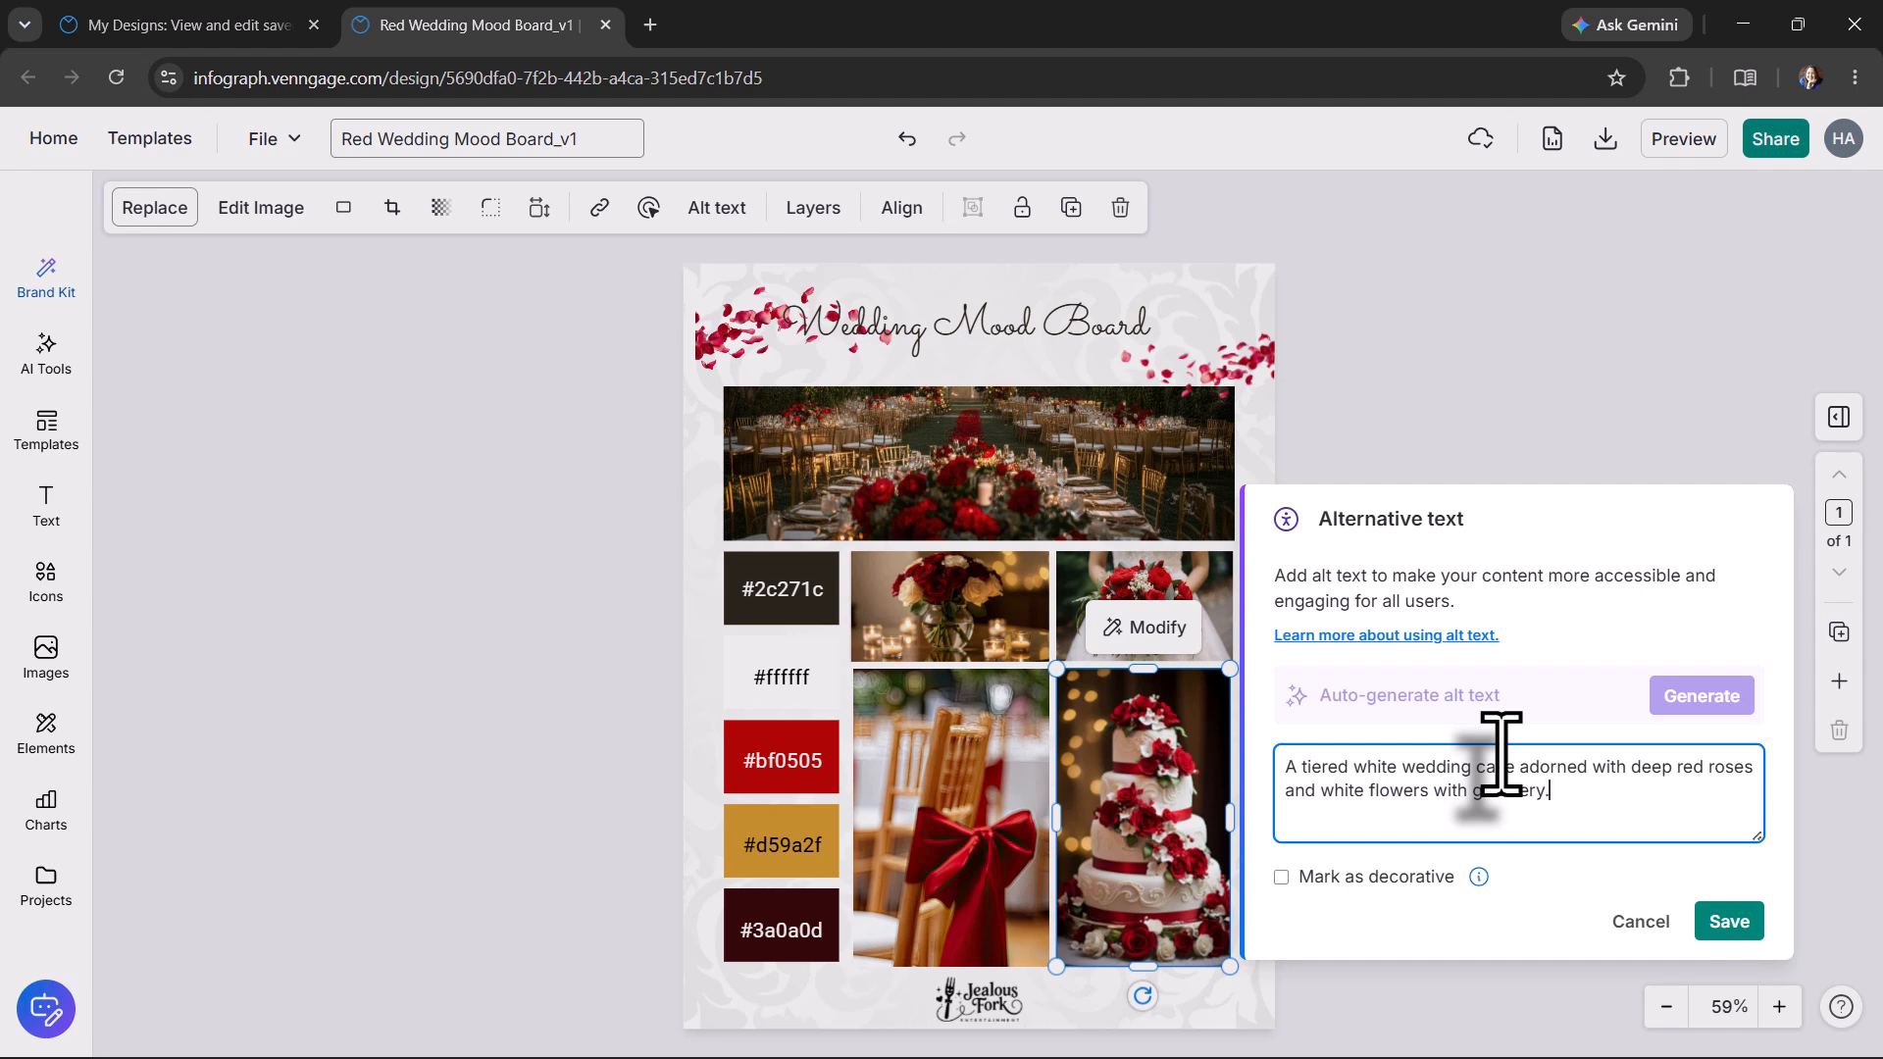
{"action": "left_click", "coordinate": [1726, 922]}
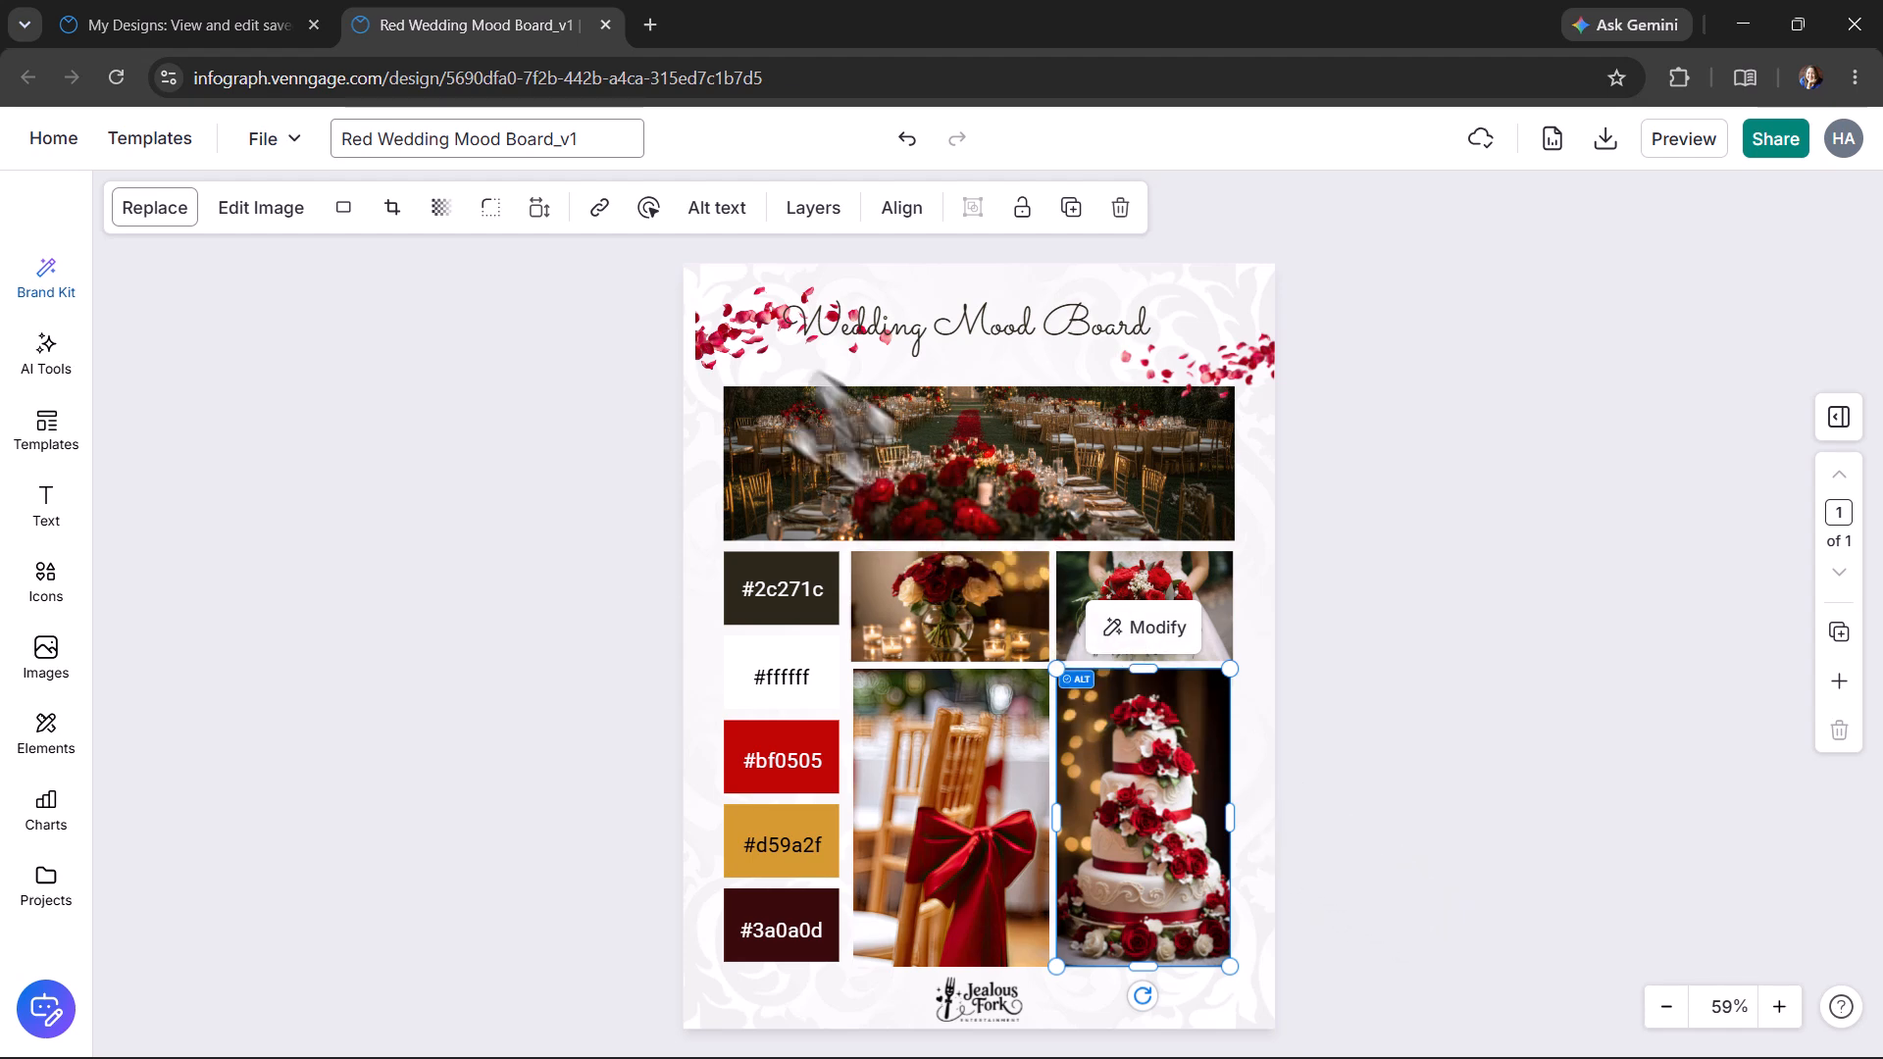
Try repositioning and shrinking the rose-petal image overlapping the start of the title, and delete that image
{"action": "left_click", "coordinate": [727, 344]}
{"action": "left_click_drag", "start_coordinate": [728, 343], "coordinate": [709, 335]}
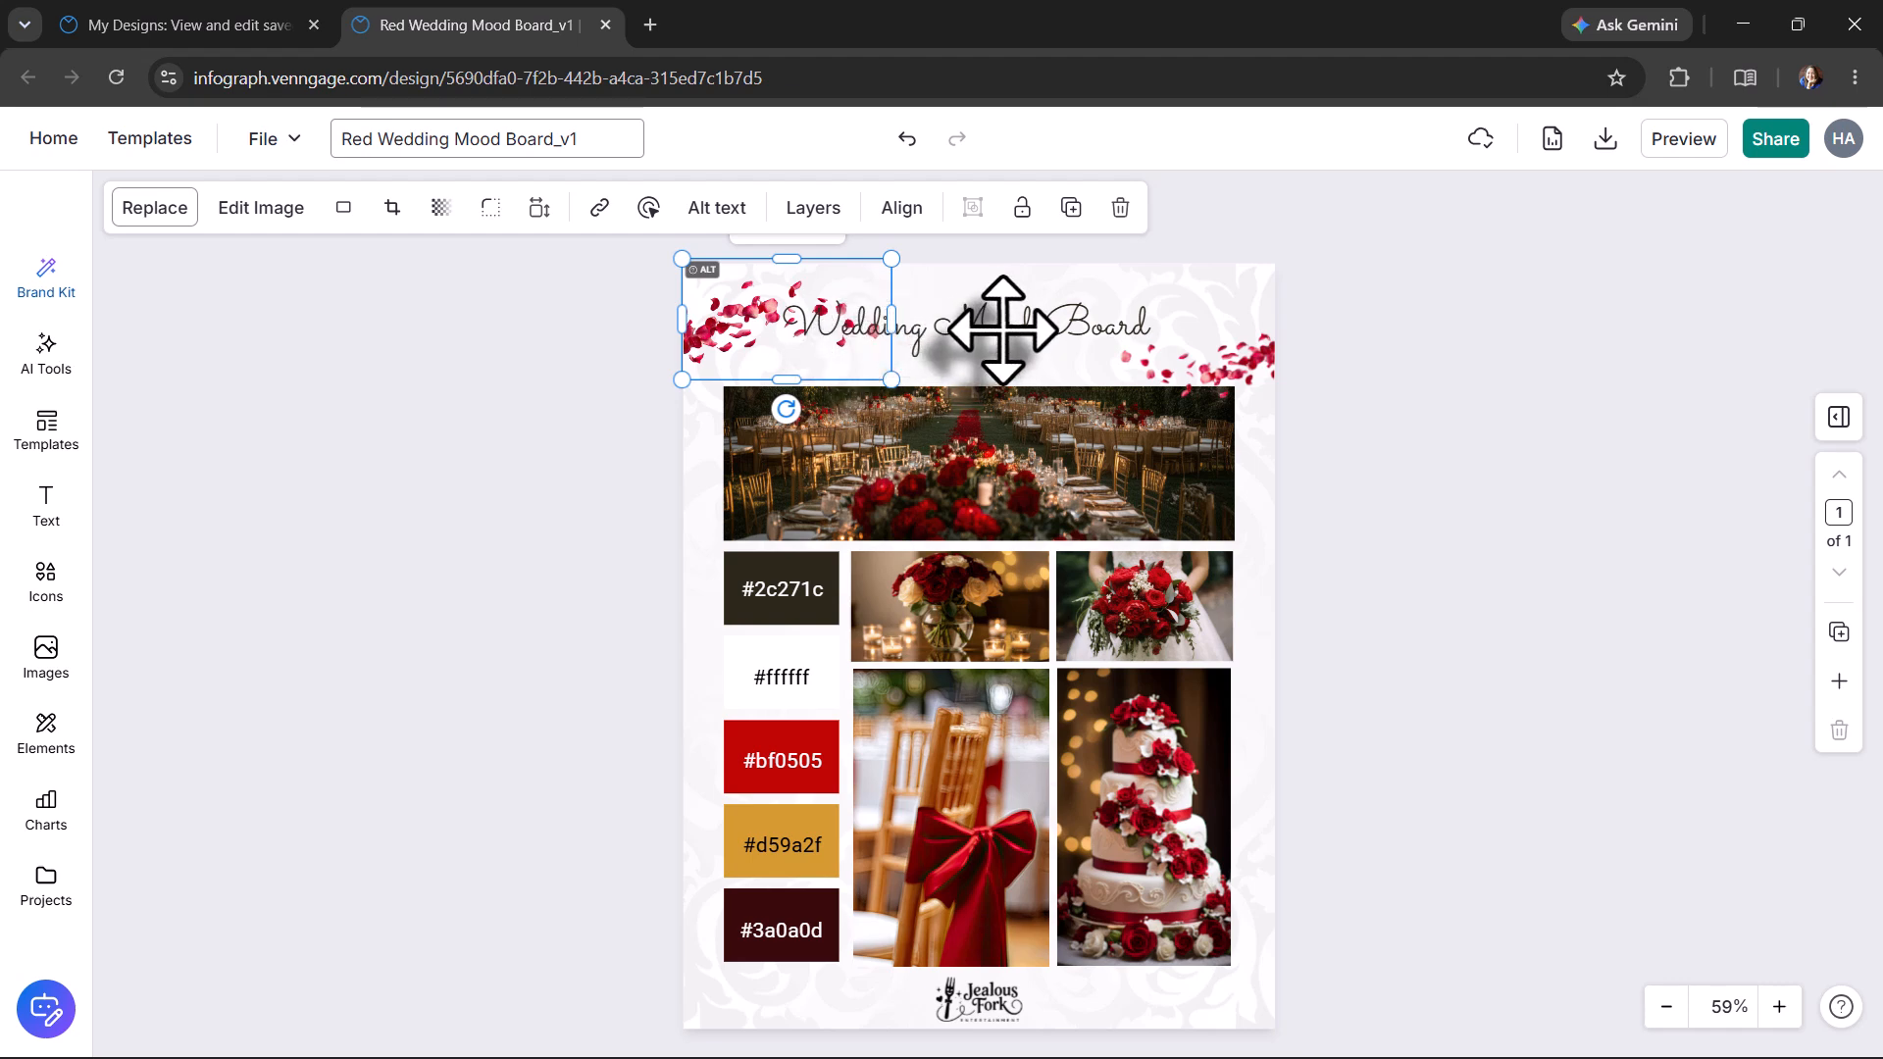
{"action": "key", "text": "ctrl+z"}
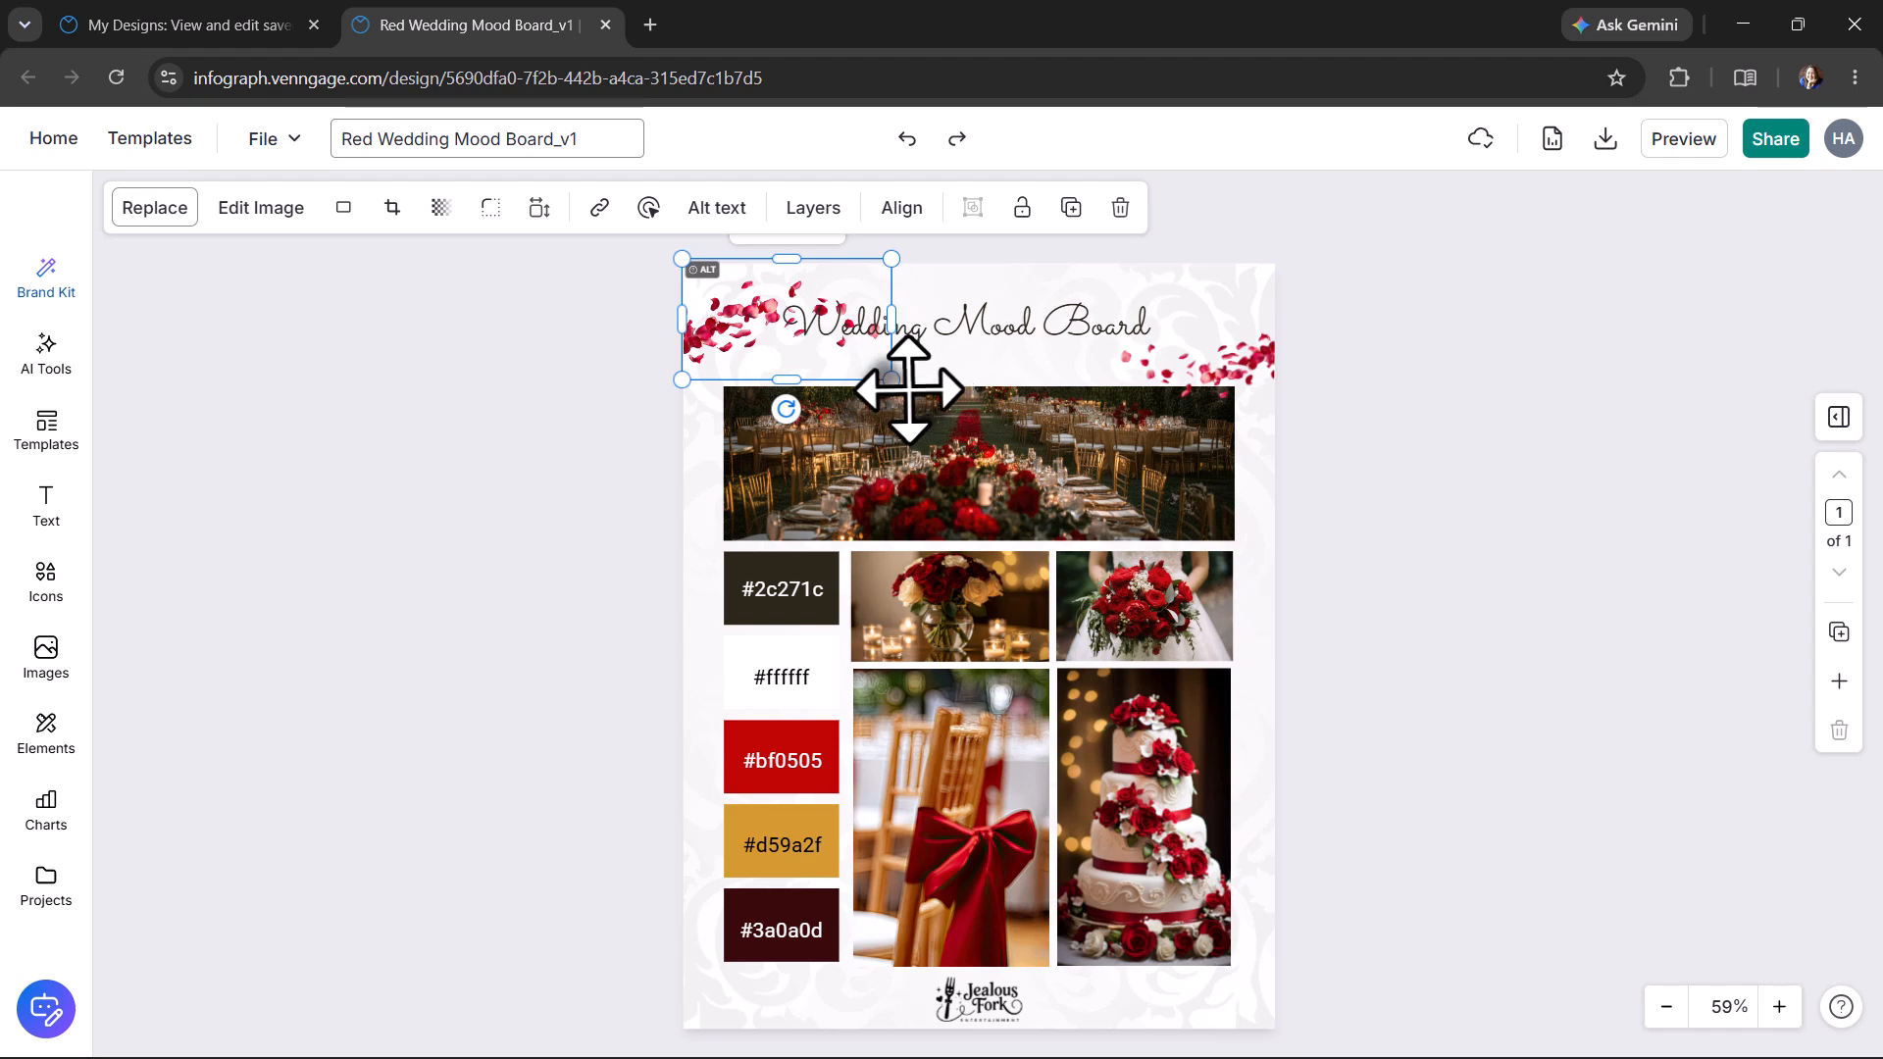
{"action": "left_click_drag", "start_coordinate": [889, 378], "coordinate": [794, 323]}
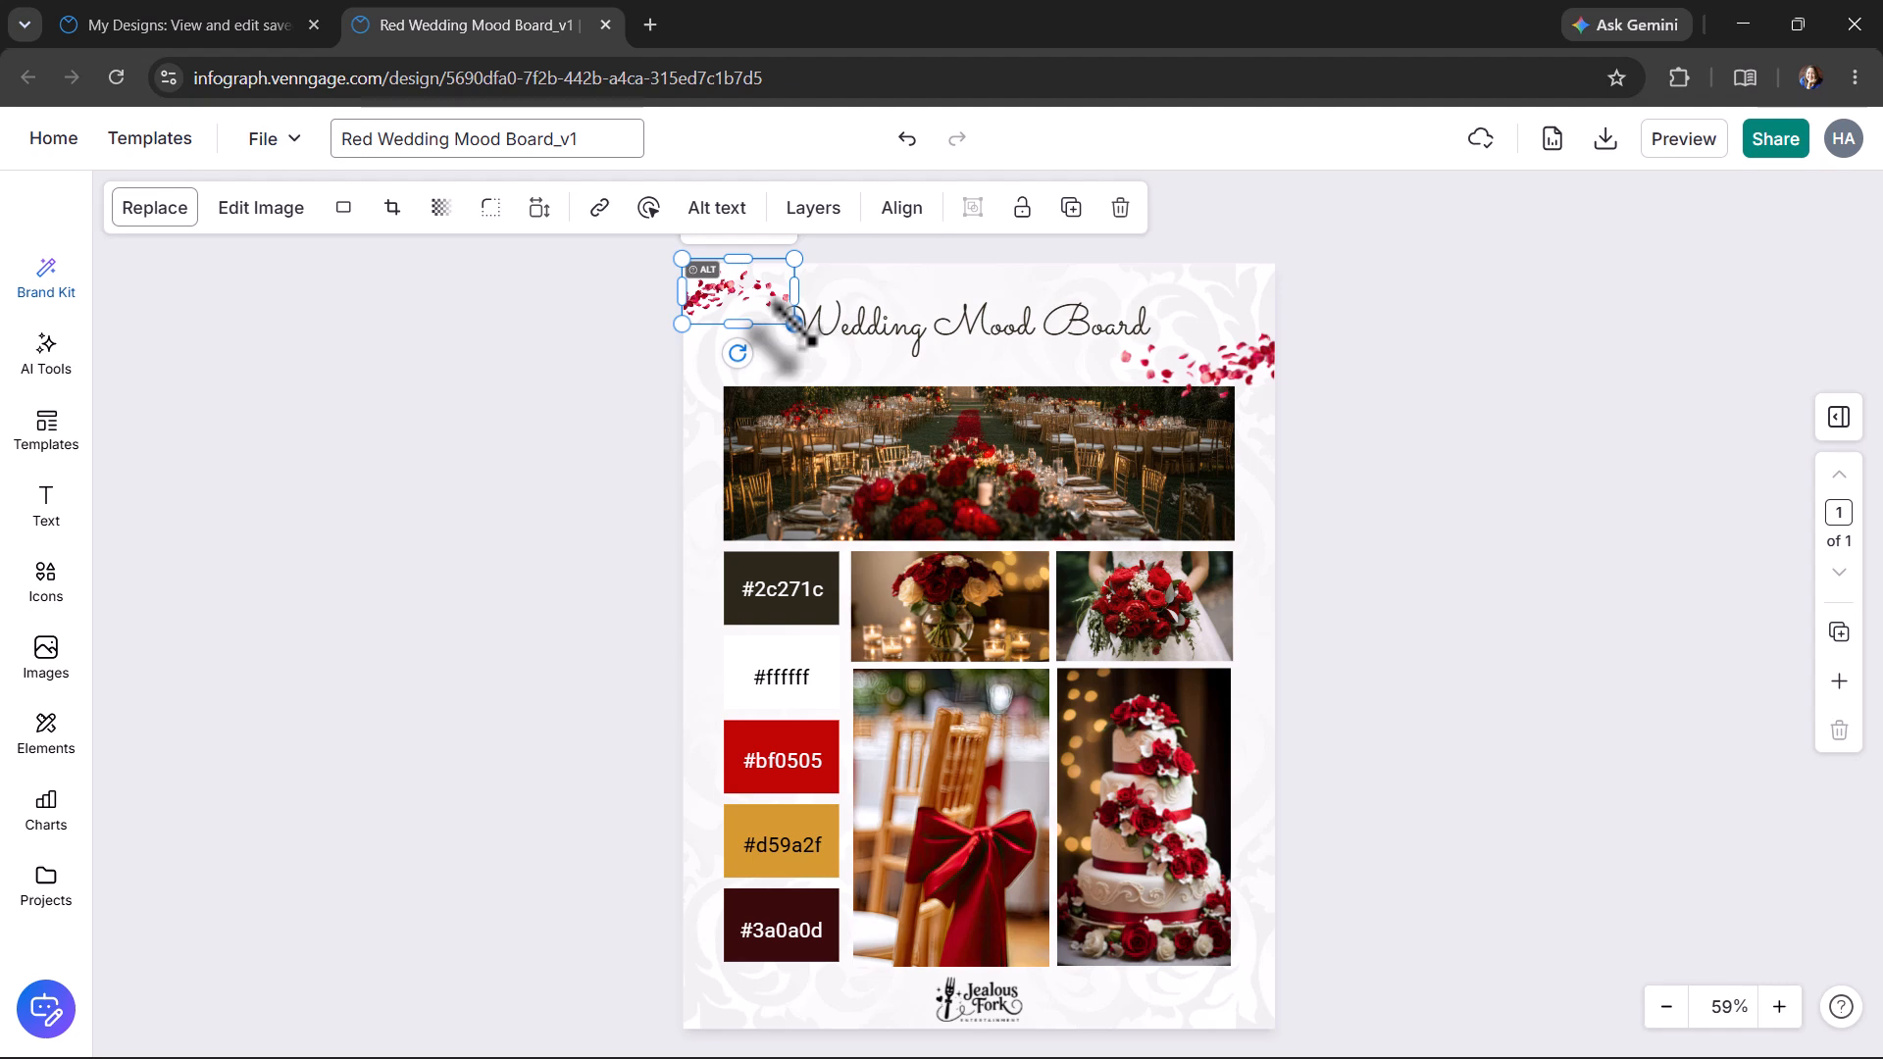
{"action": "key", "text": "Delete"}
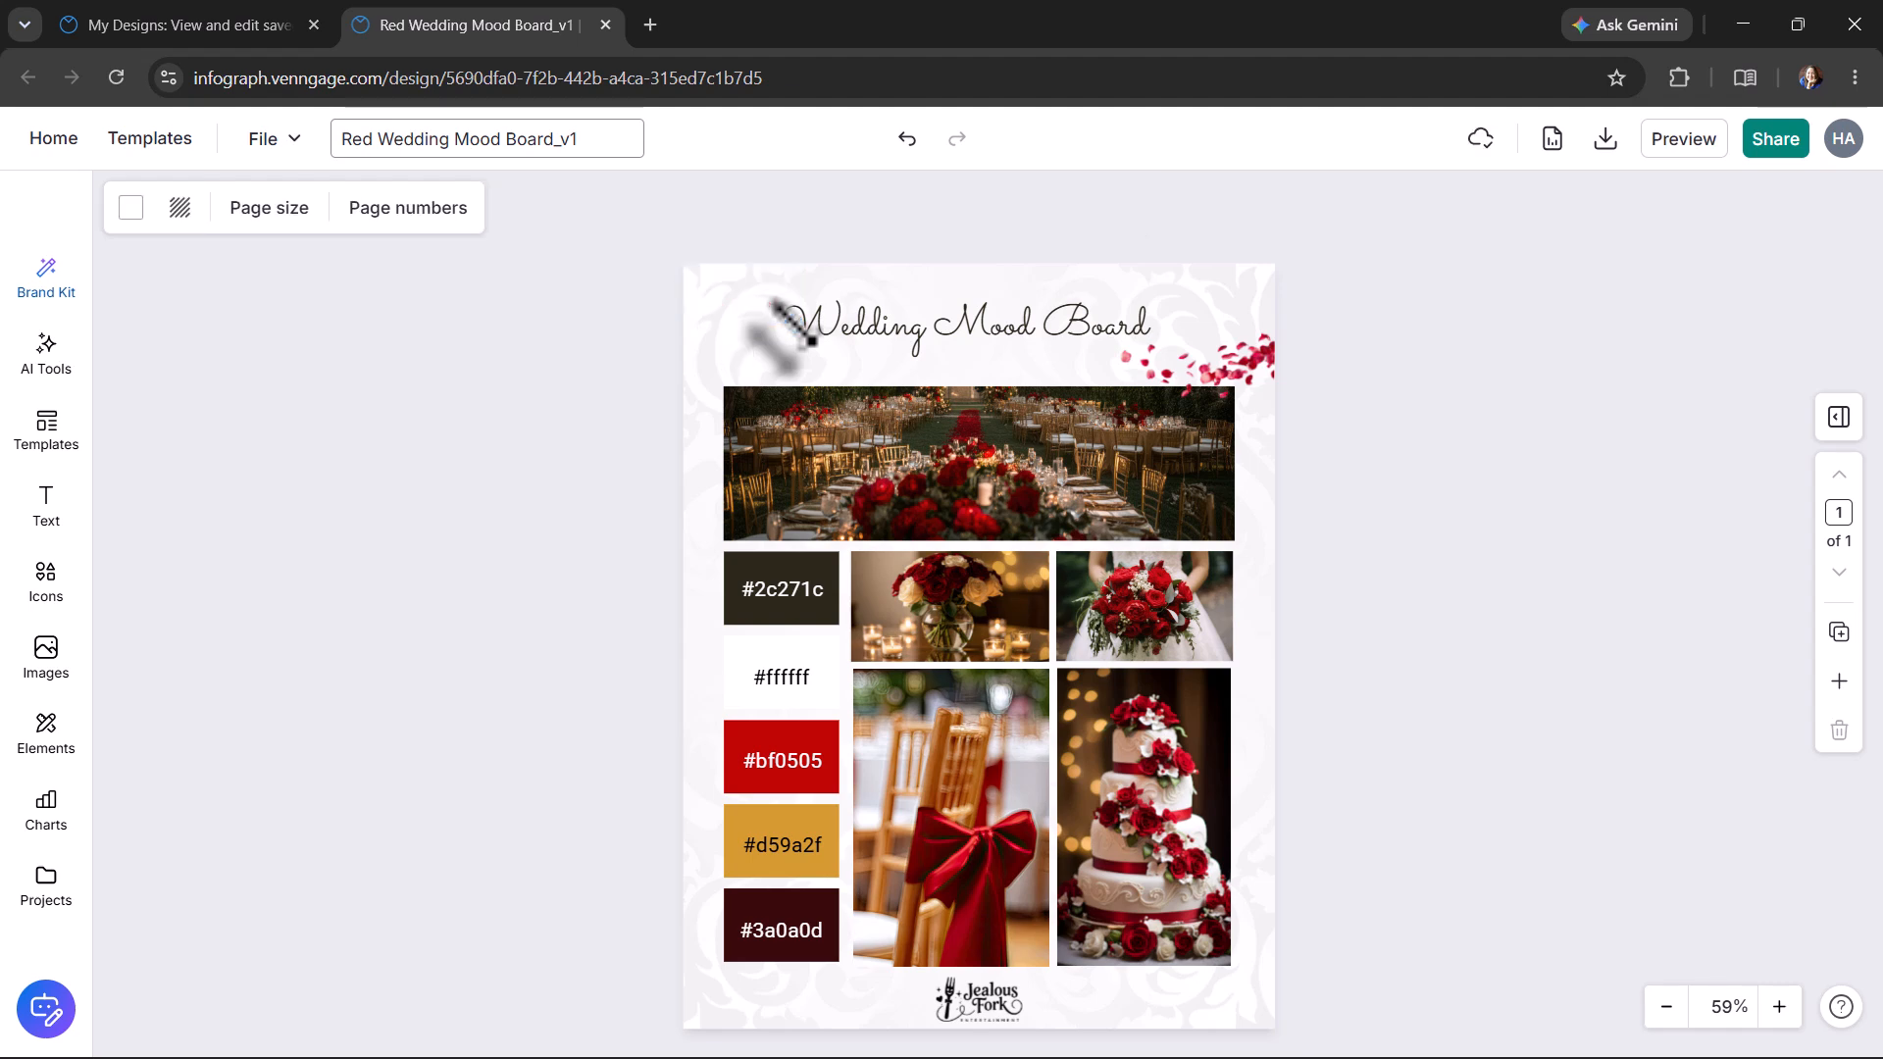
Mark the rose-petal image near the end of the title as decorative in its alternative text settings and save
{"action": "left_click", "coordinate": [1230, 376]}
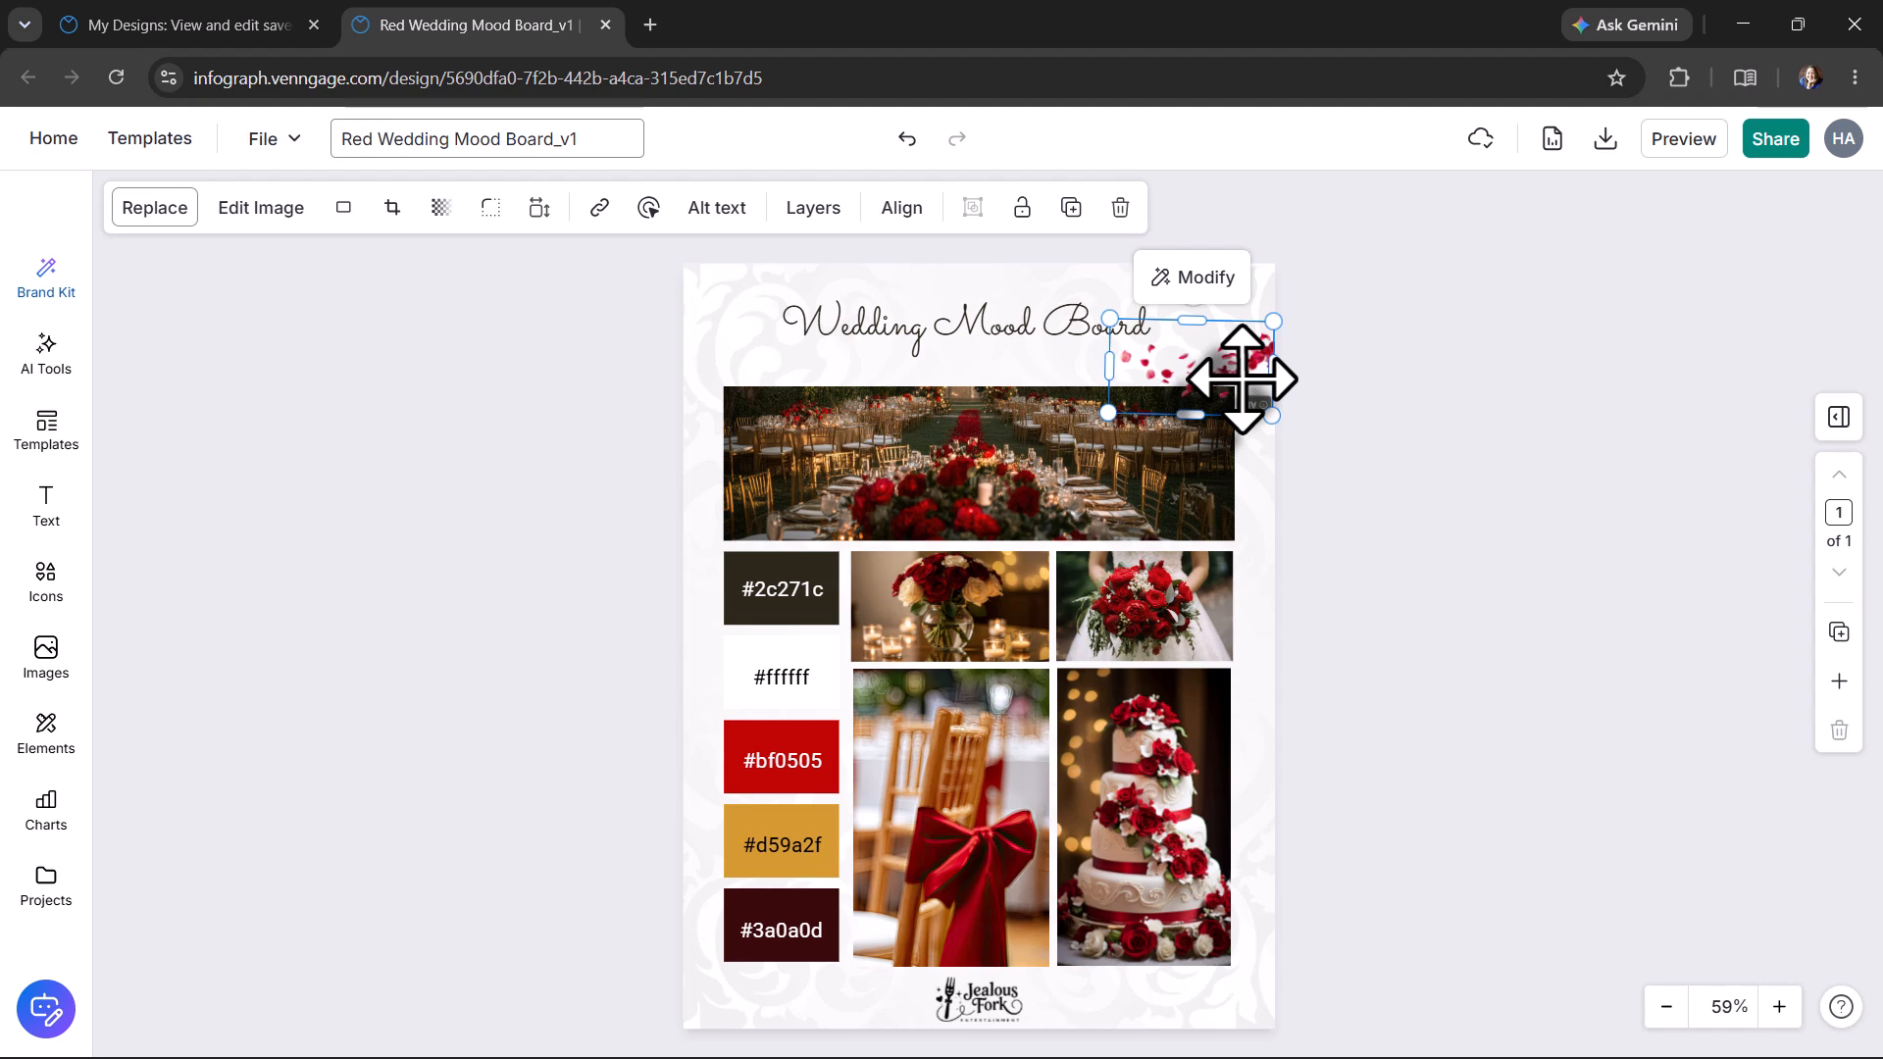
{"action": "left_click", "coordinate": [698, 208]}
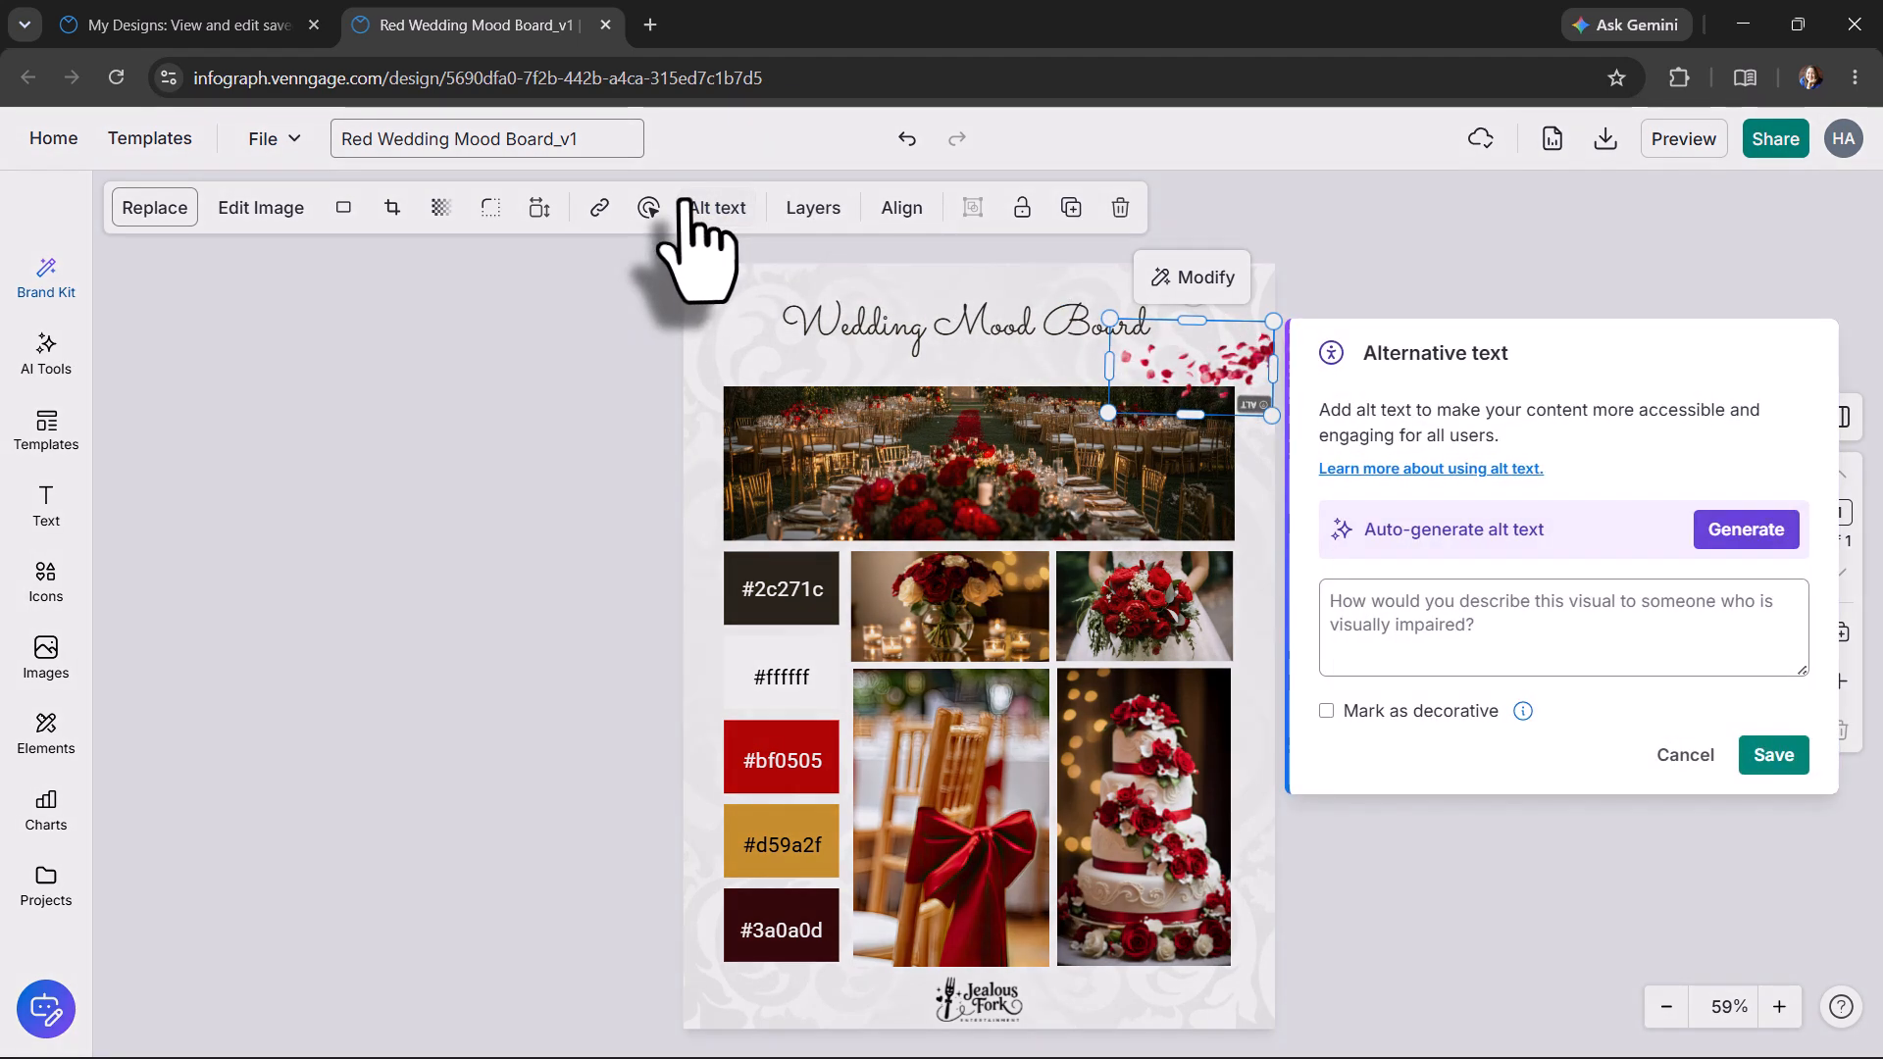
{"action": "left_click", "coordinate": [1326, 711]}
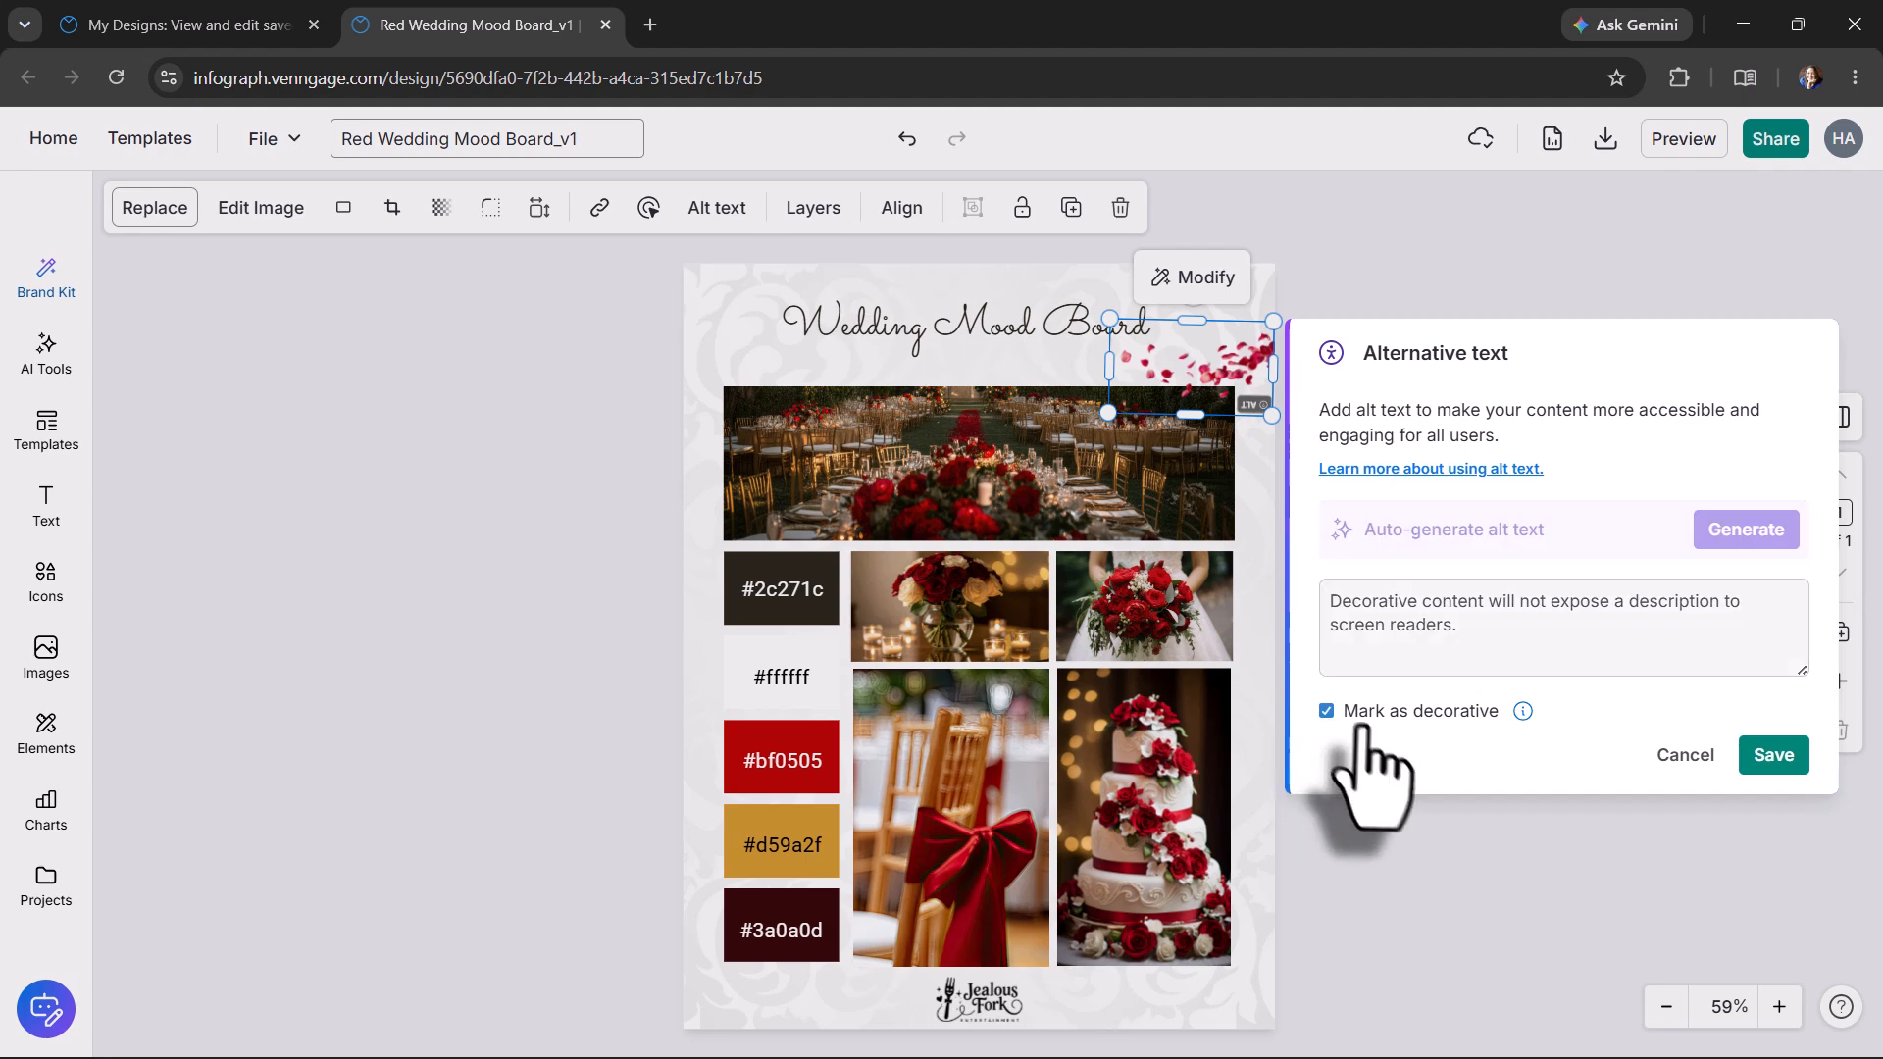
{"action": "mouse_move", "coordinate": [1521, 714]}
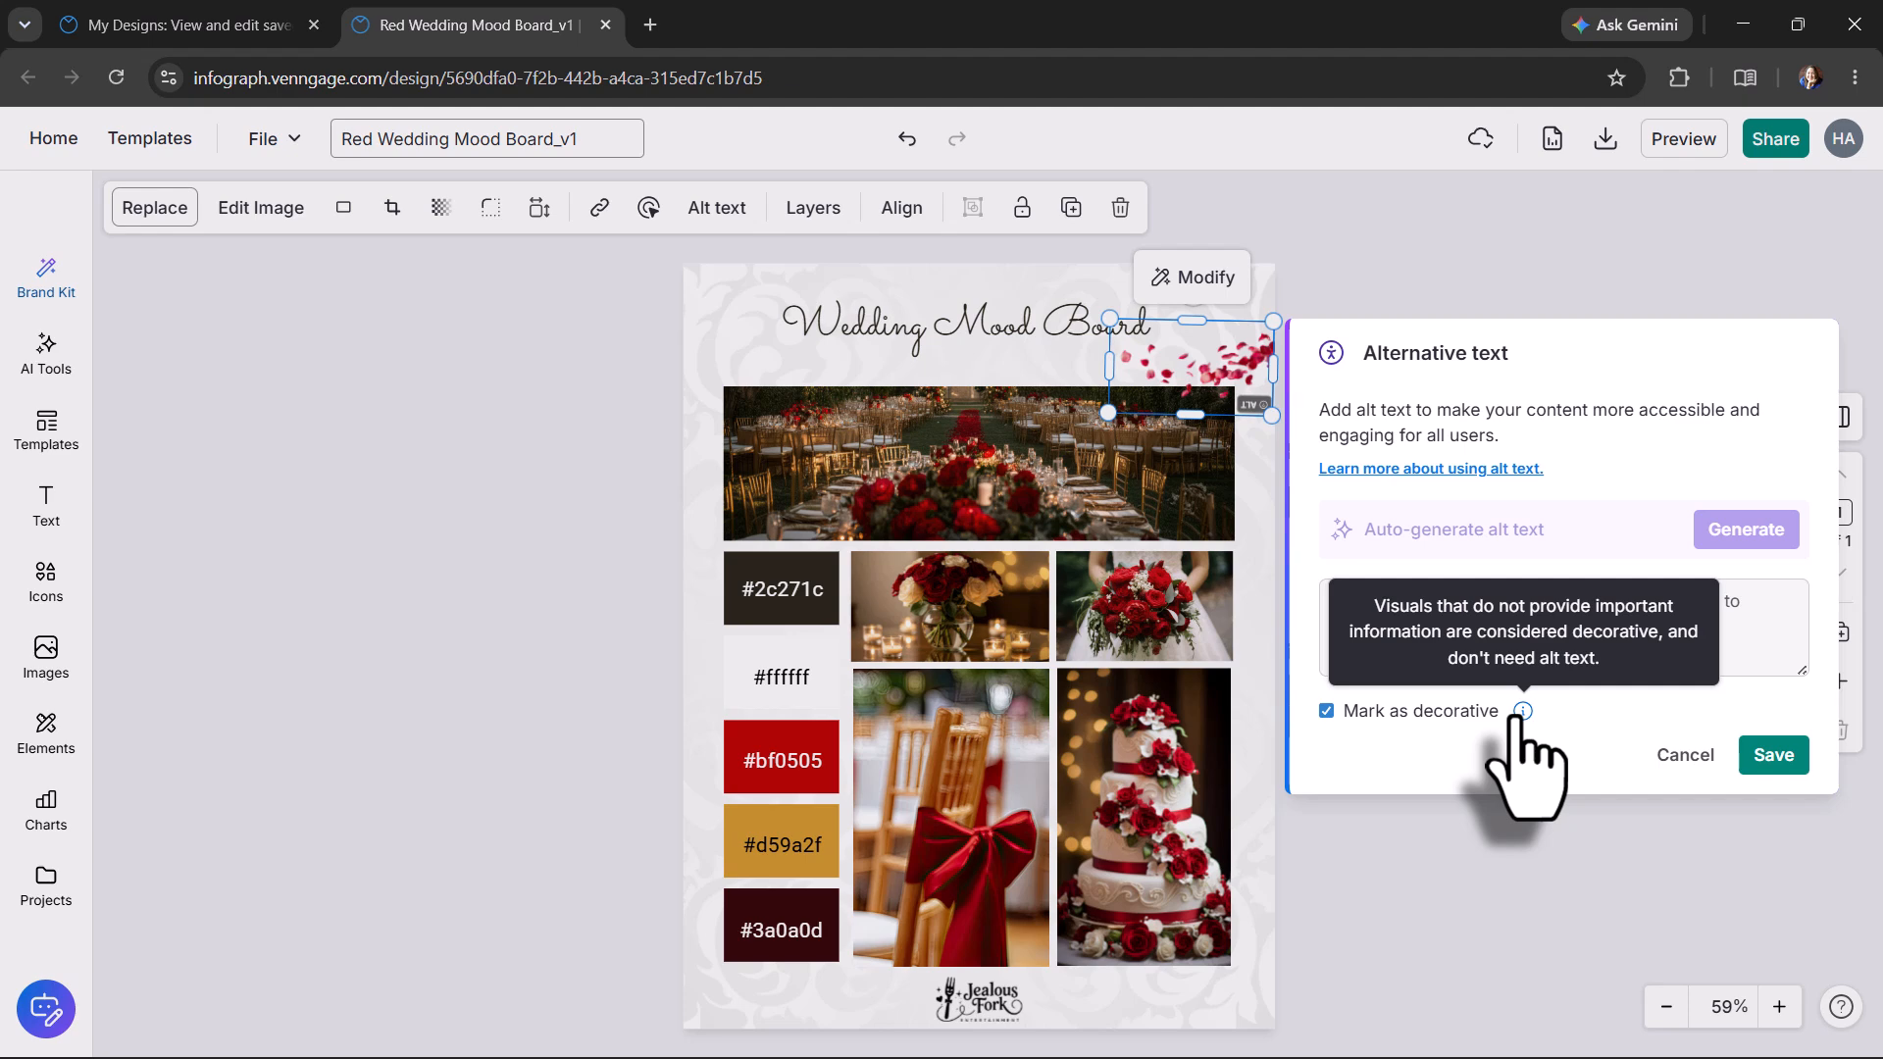
{"action": "left_click", "coordinate": [1775, 755]}
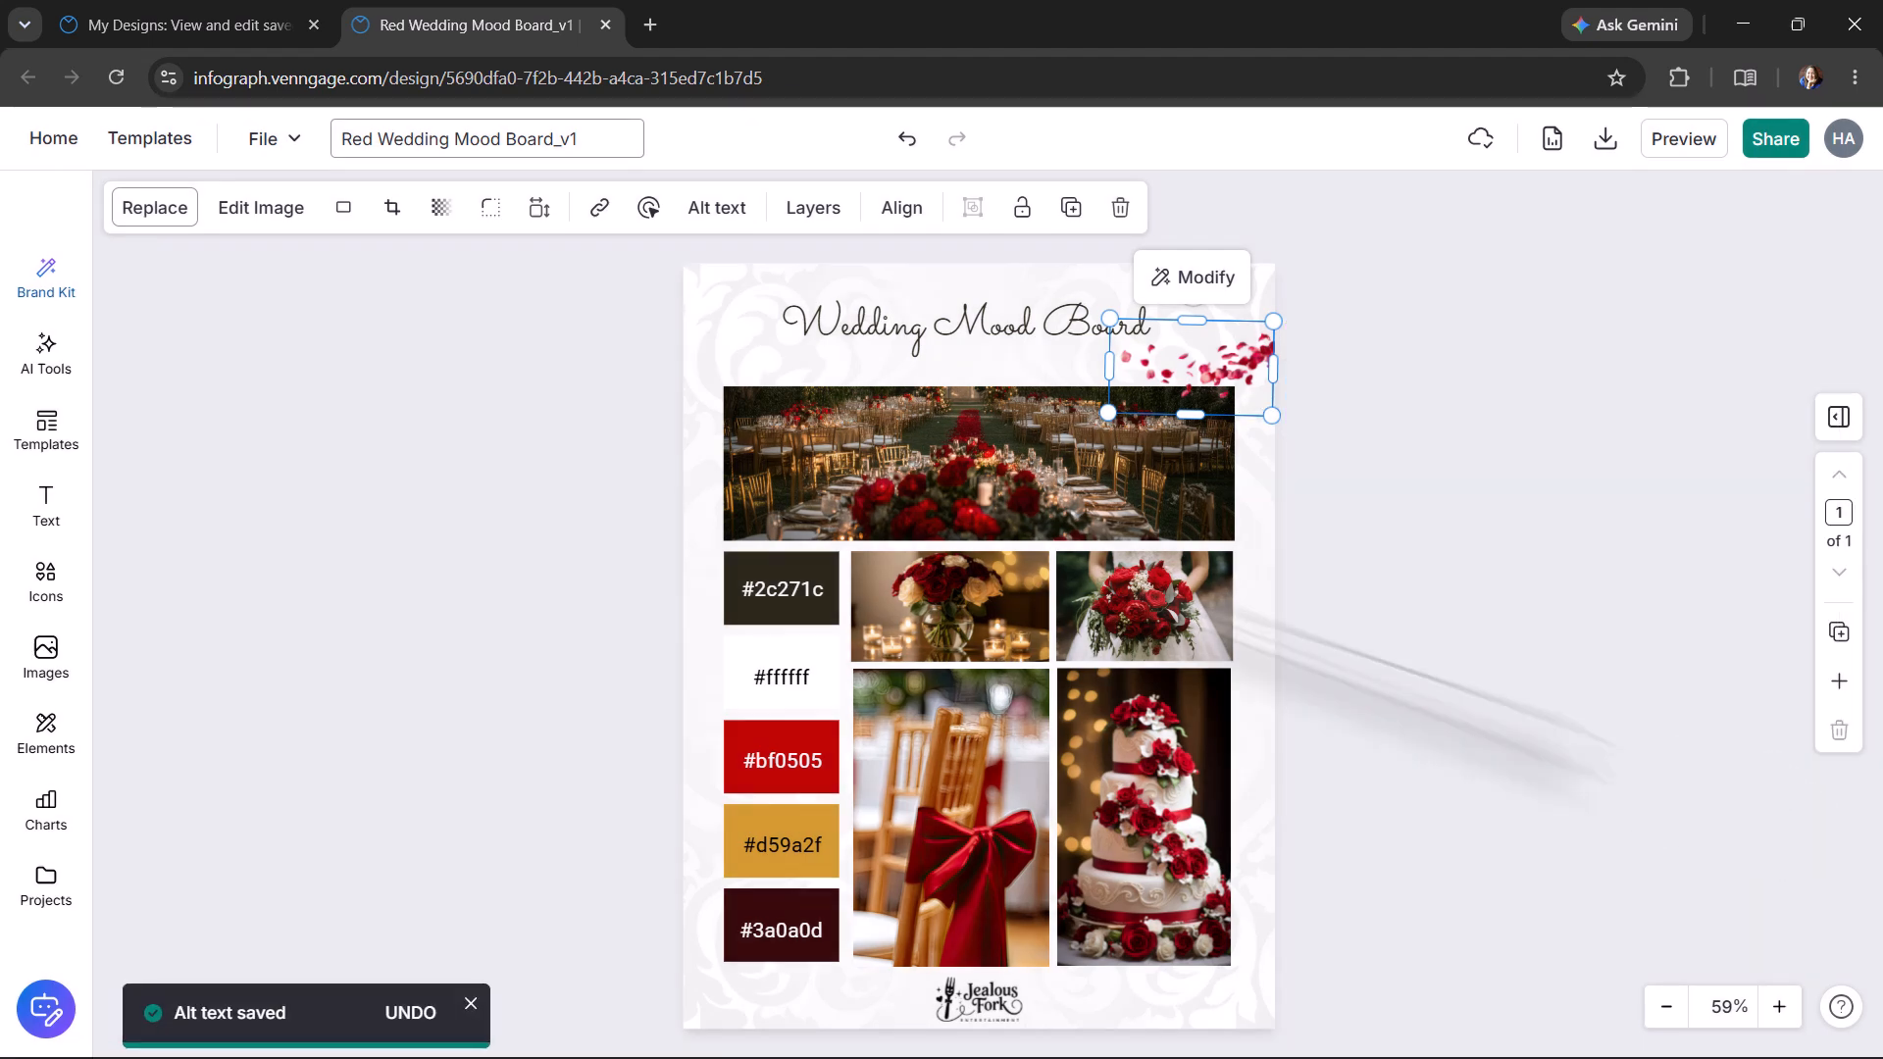
Mark the full-page patterned background image as decorative in its alternative text settings and save
{"action": "left_click", "coordinate": [704, 317]}
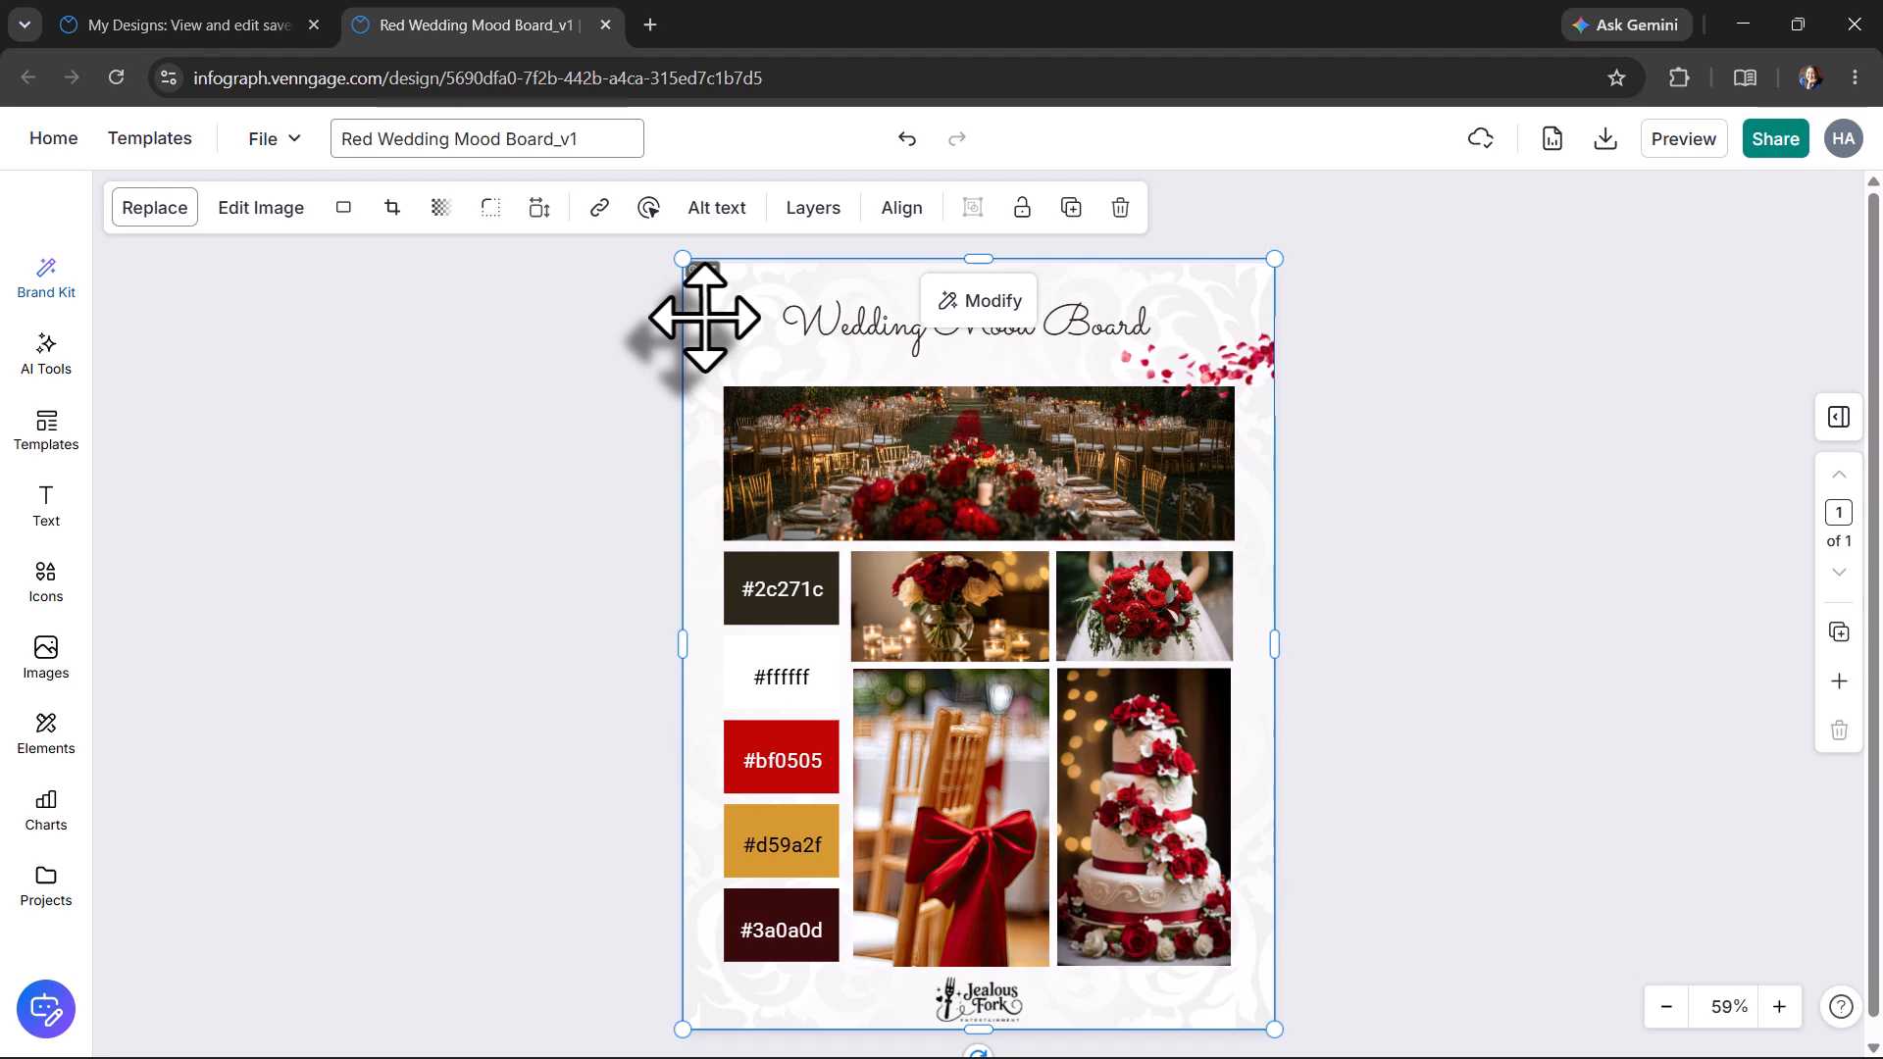
{"action": "left_click", "coordinate": [714, 208]}
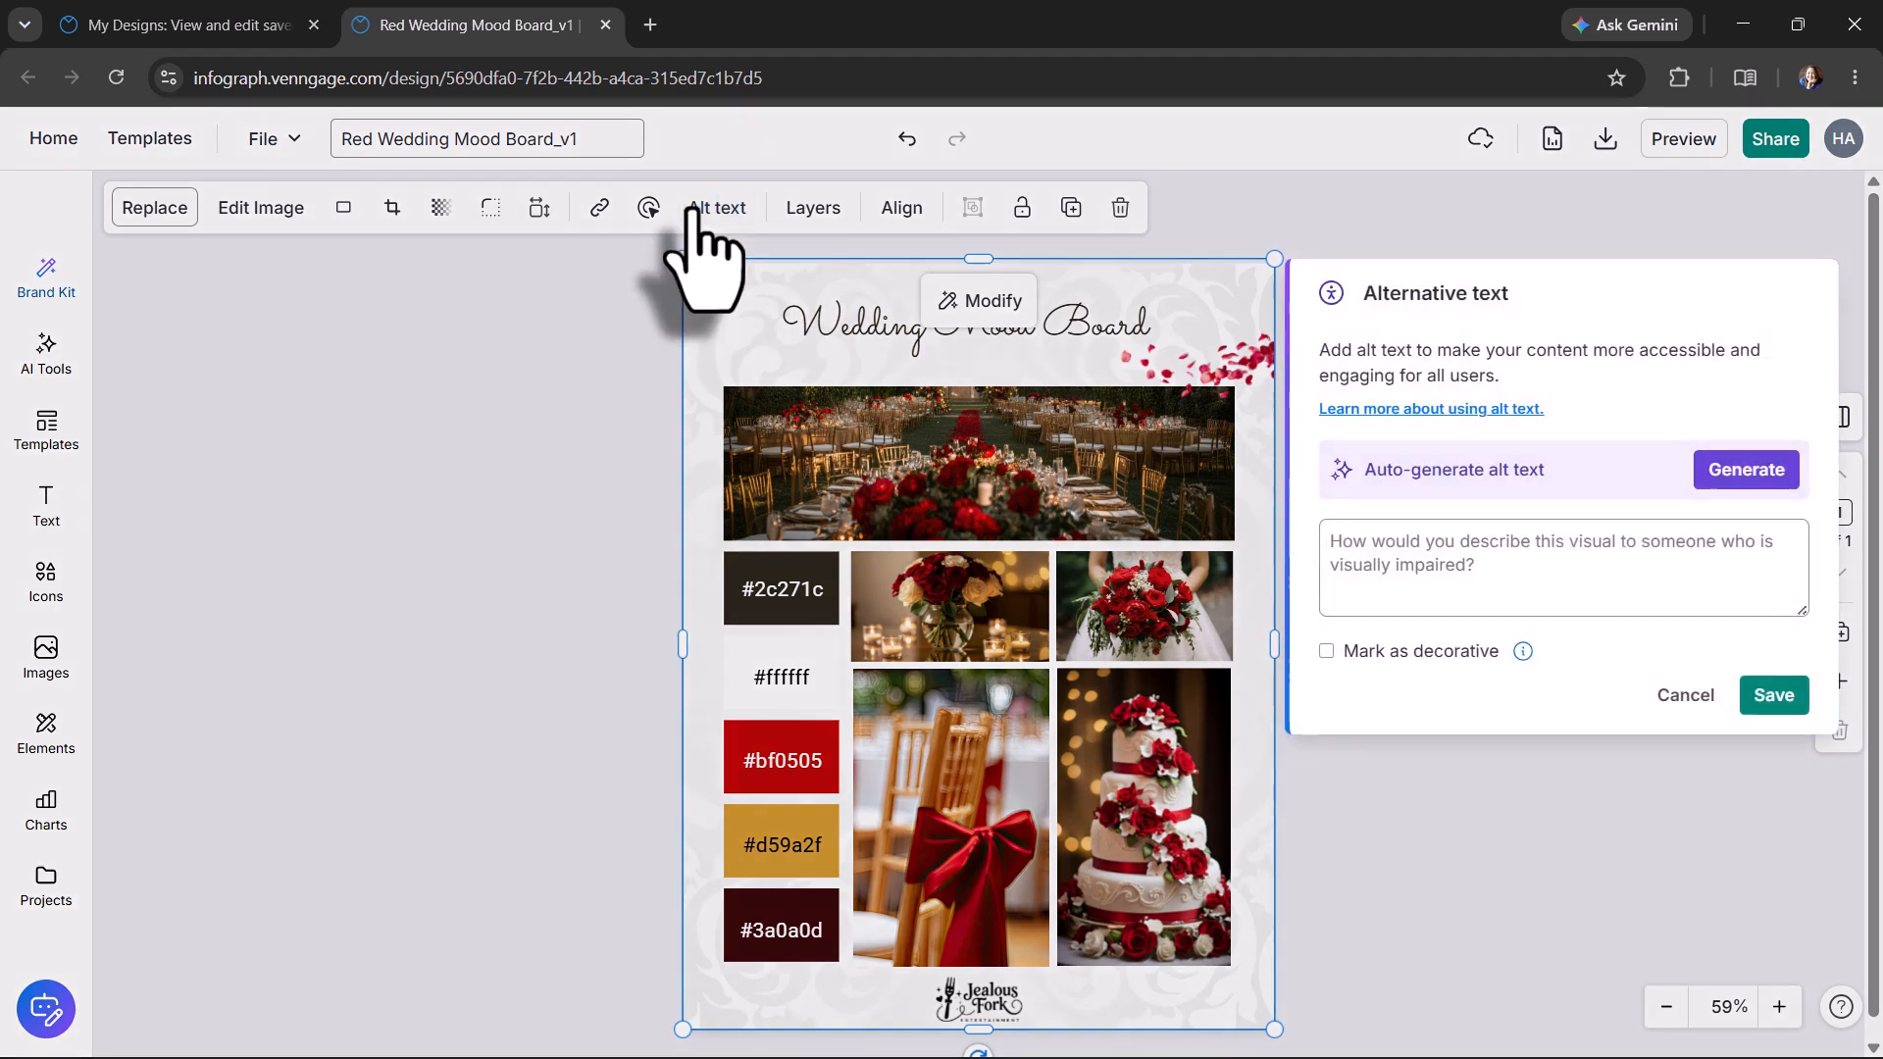
{"action": "left_click", "coordinate": [1326, 651]}
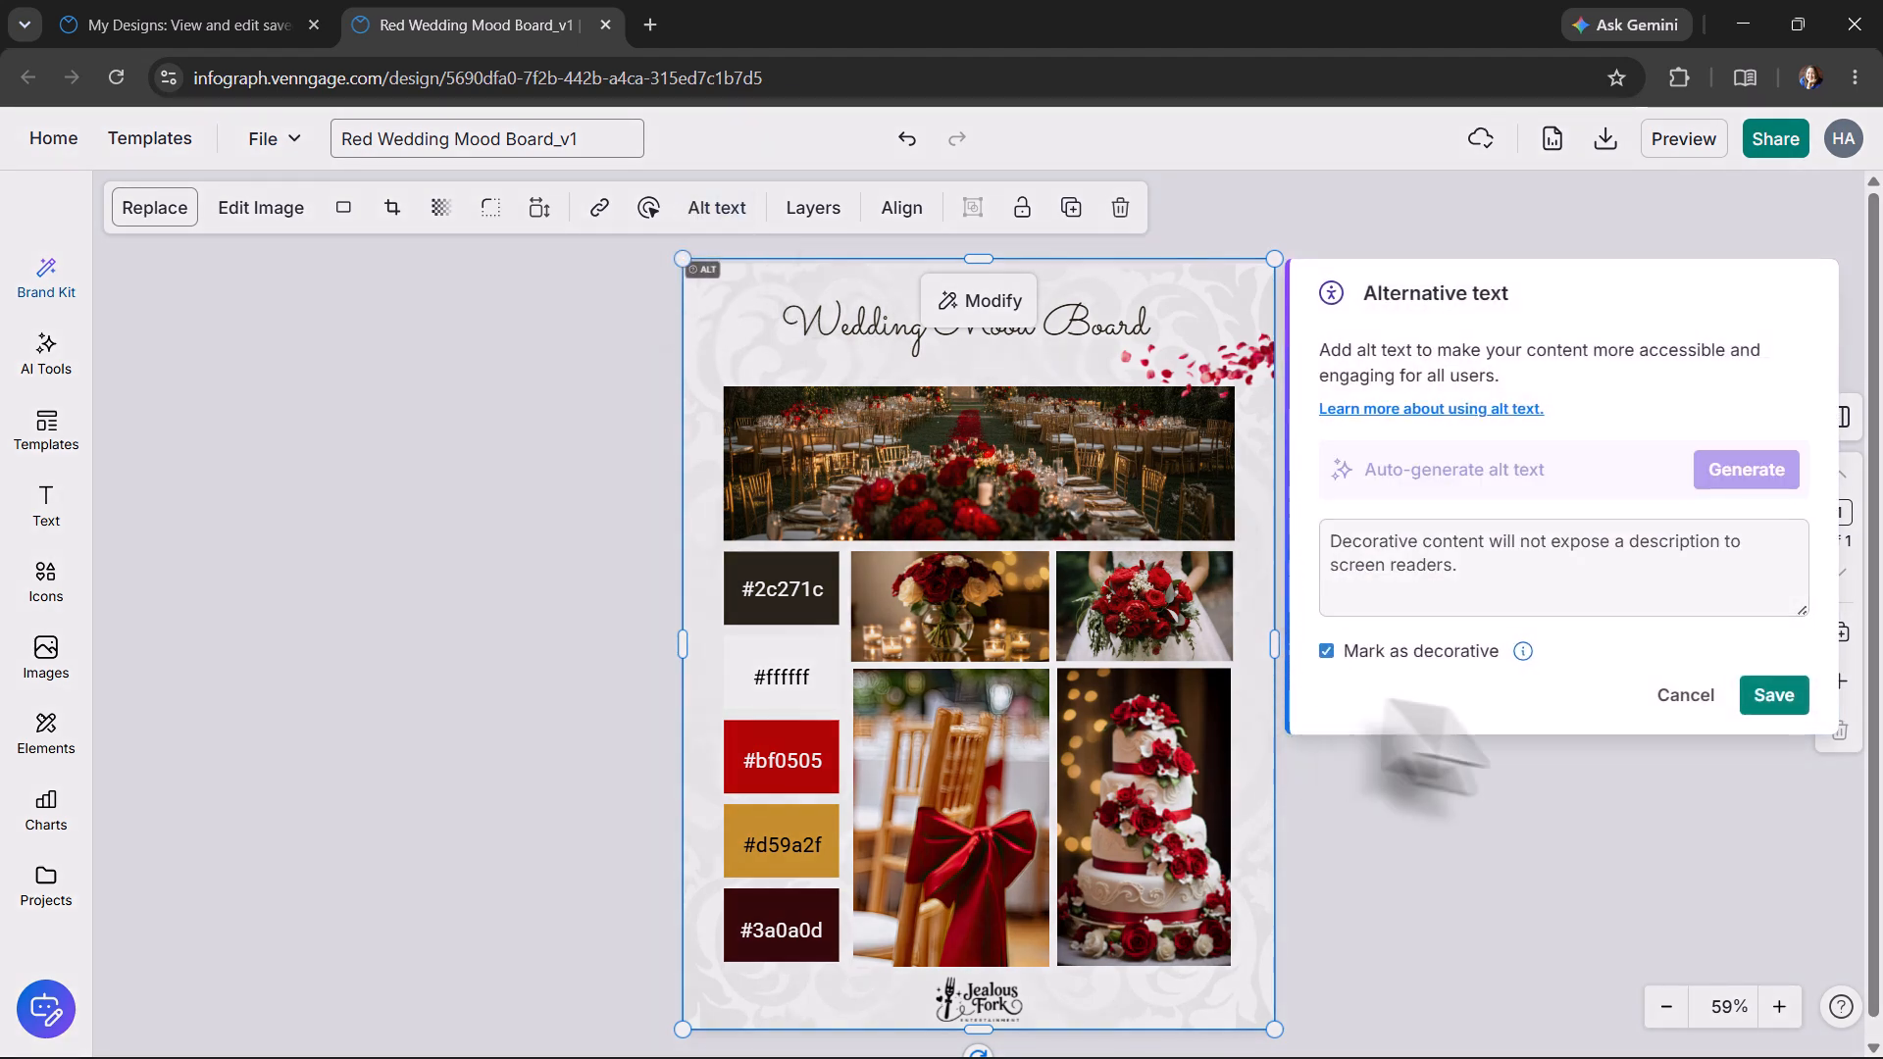
{"action": "left_click", "coordinate": [1790, 709]}
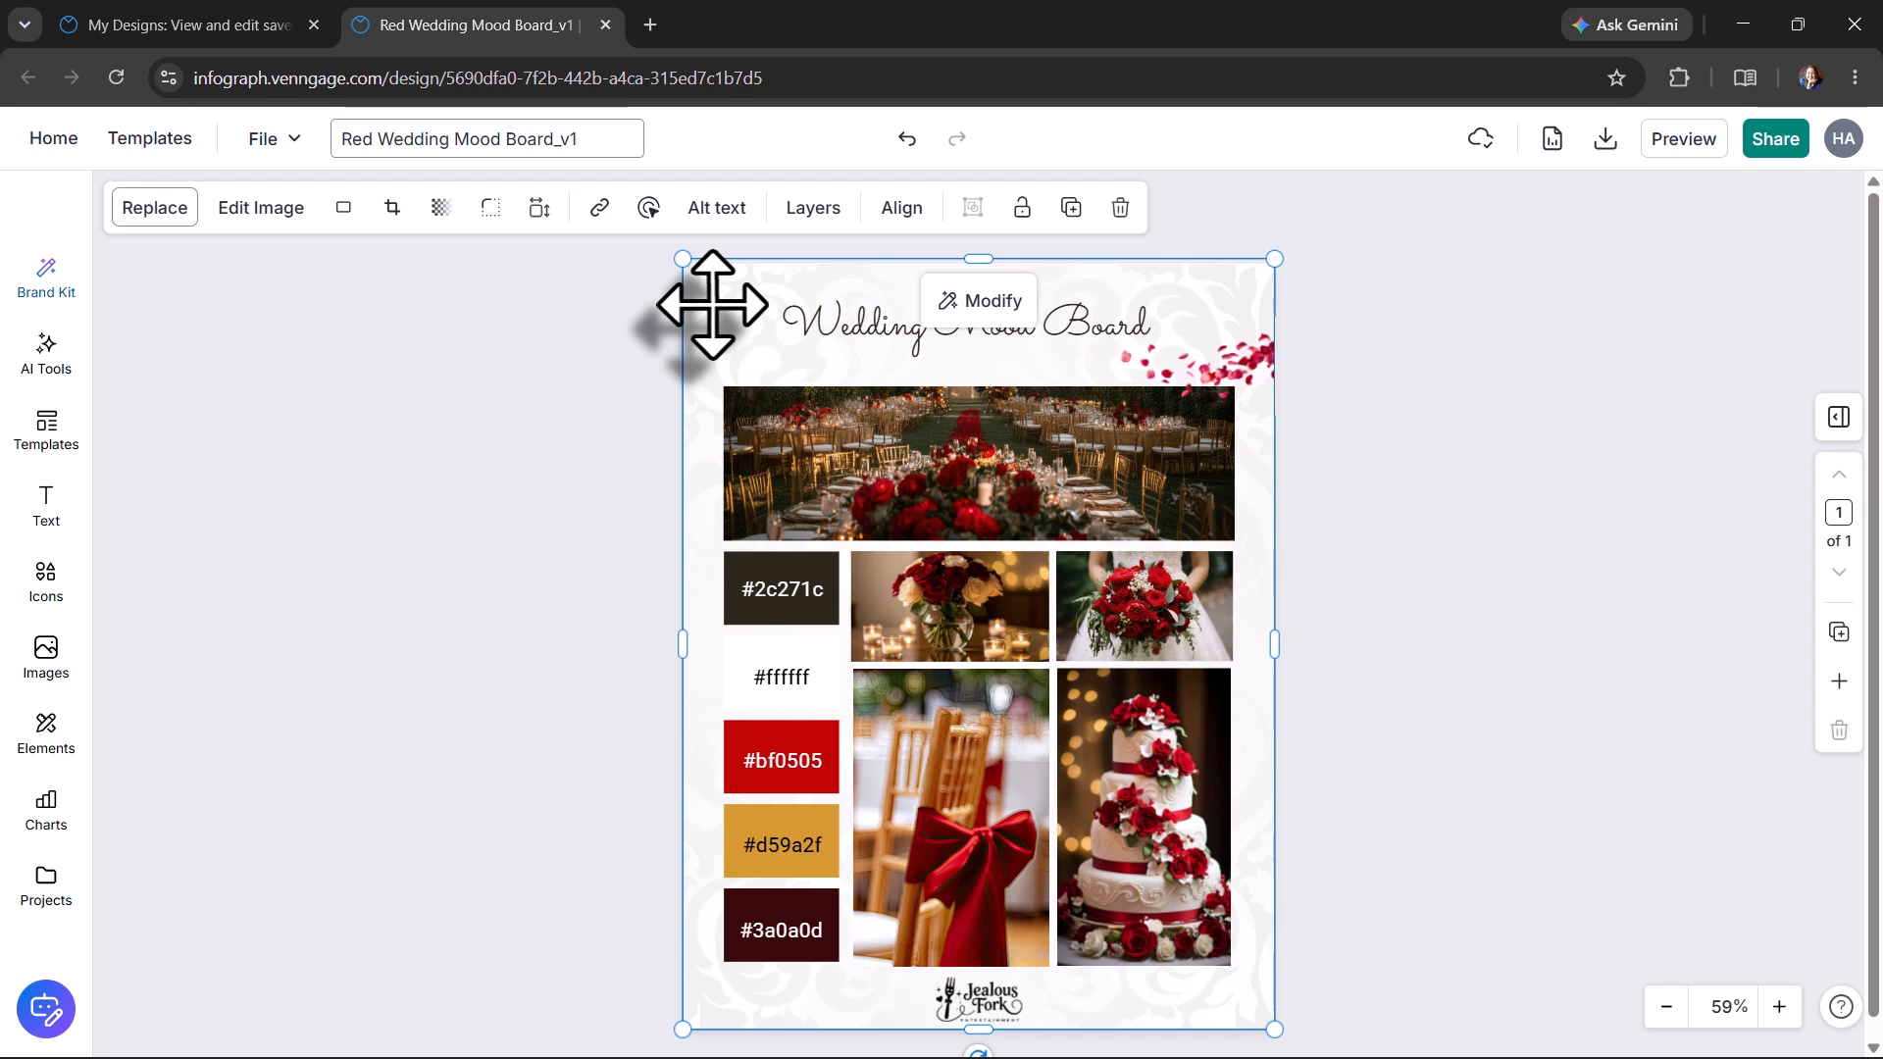
Run the accessibility checker on the design and review its auto-detected issues and manual review items
{"action": "left_click", "coordinate": [277, 140]}
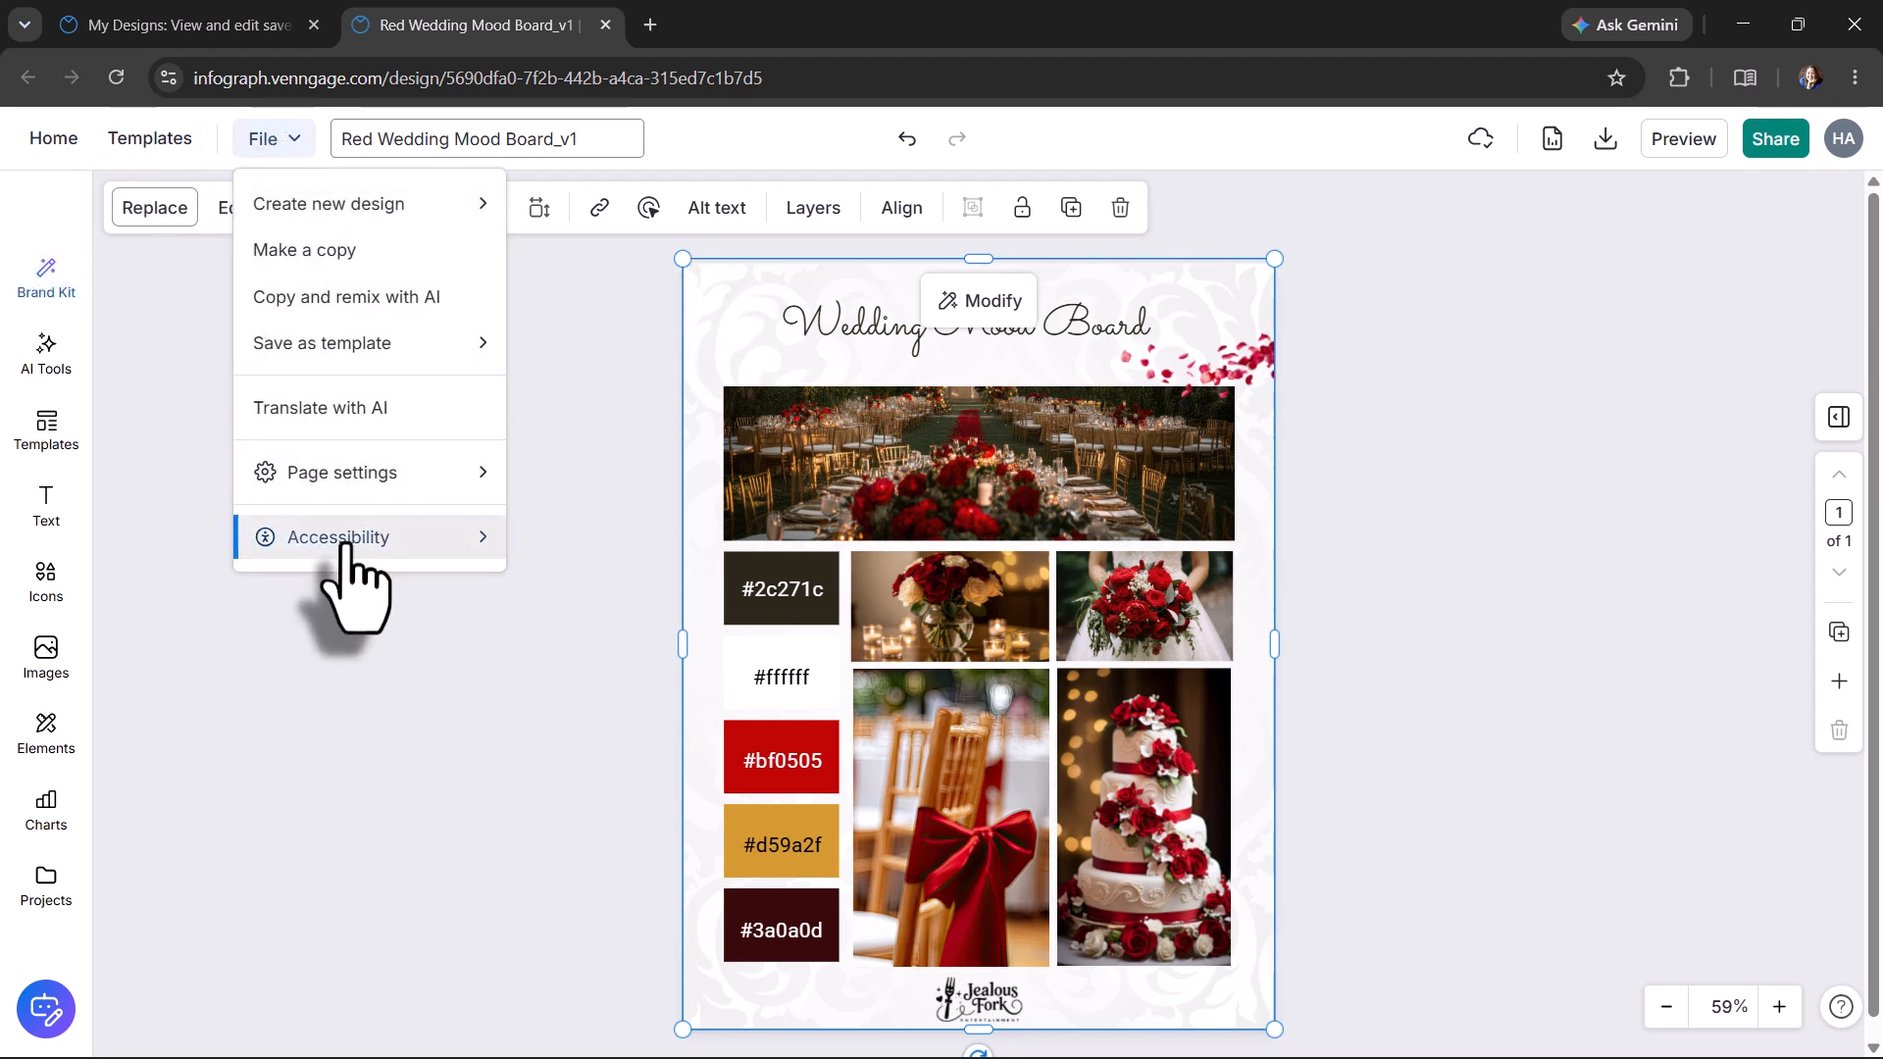
{"action": "mouse_move", "coordinate": [345, 545]}
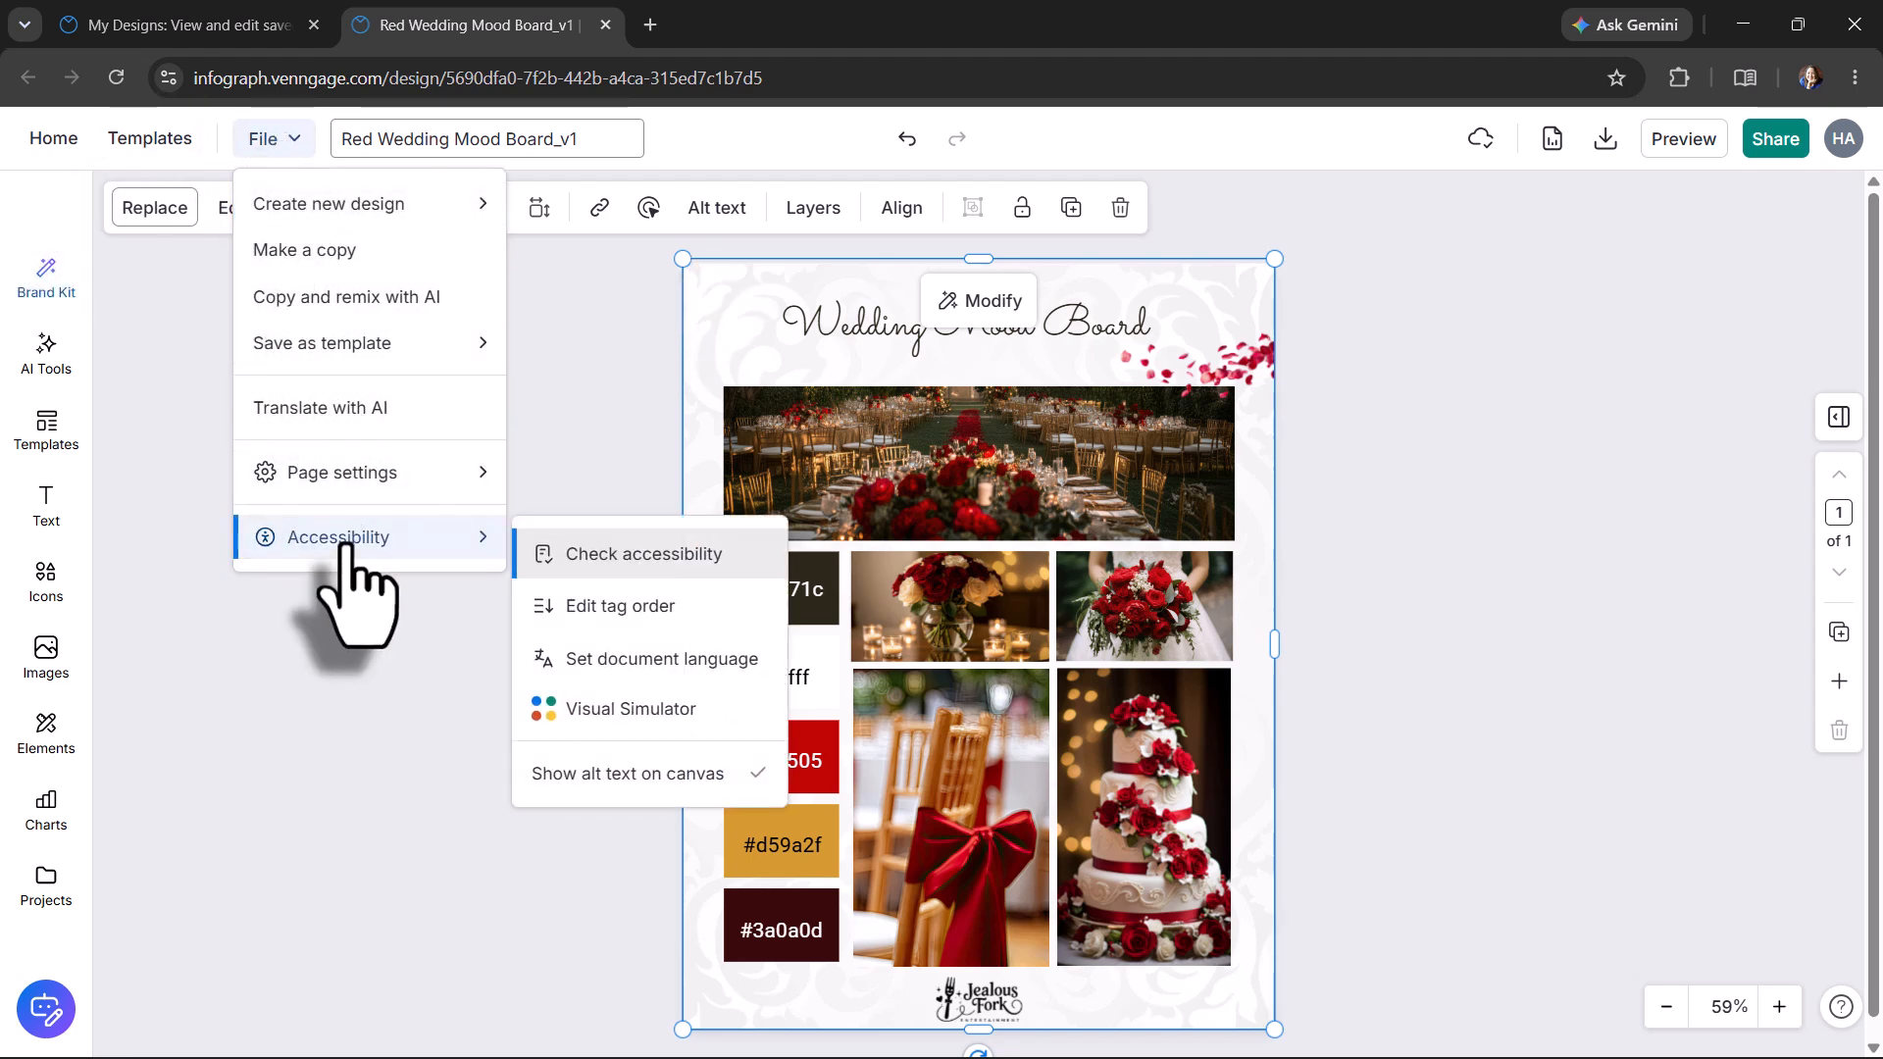
{"action": "left_click", "coordinate": [596, 557]}
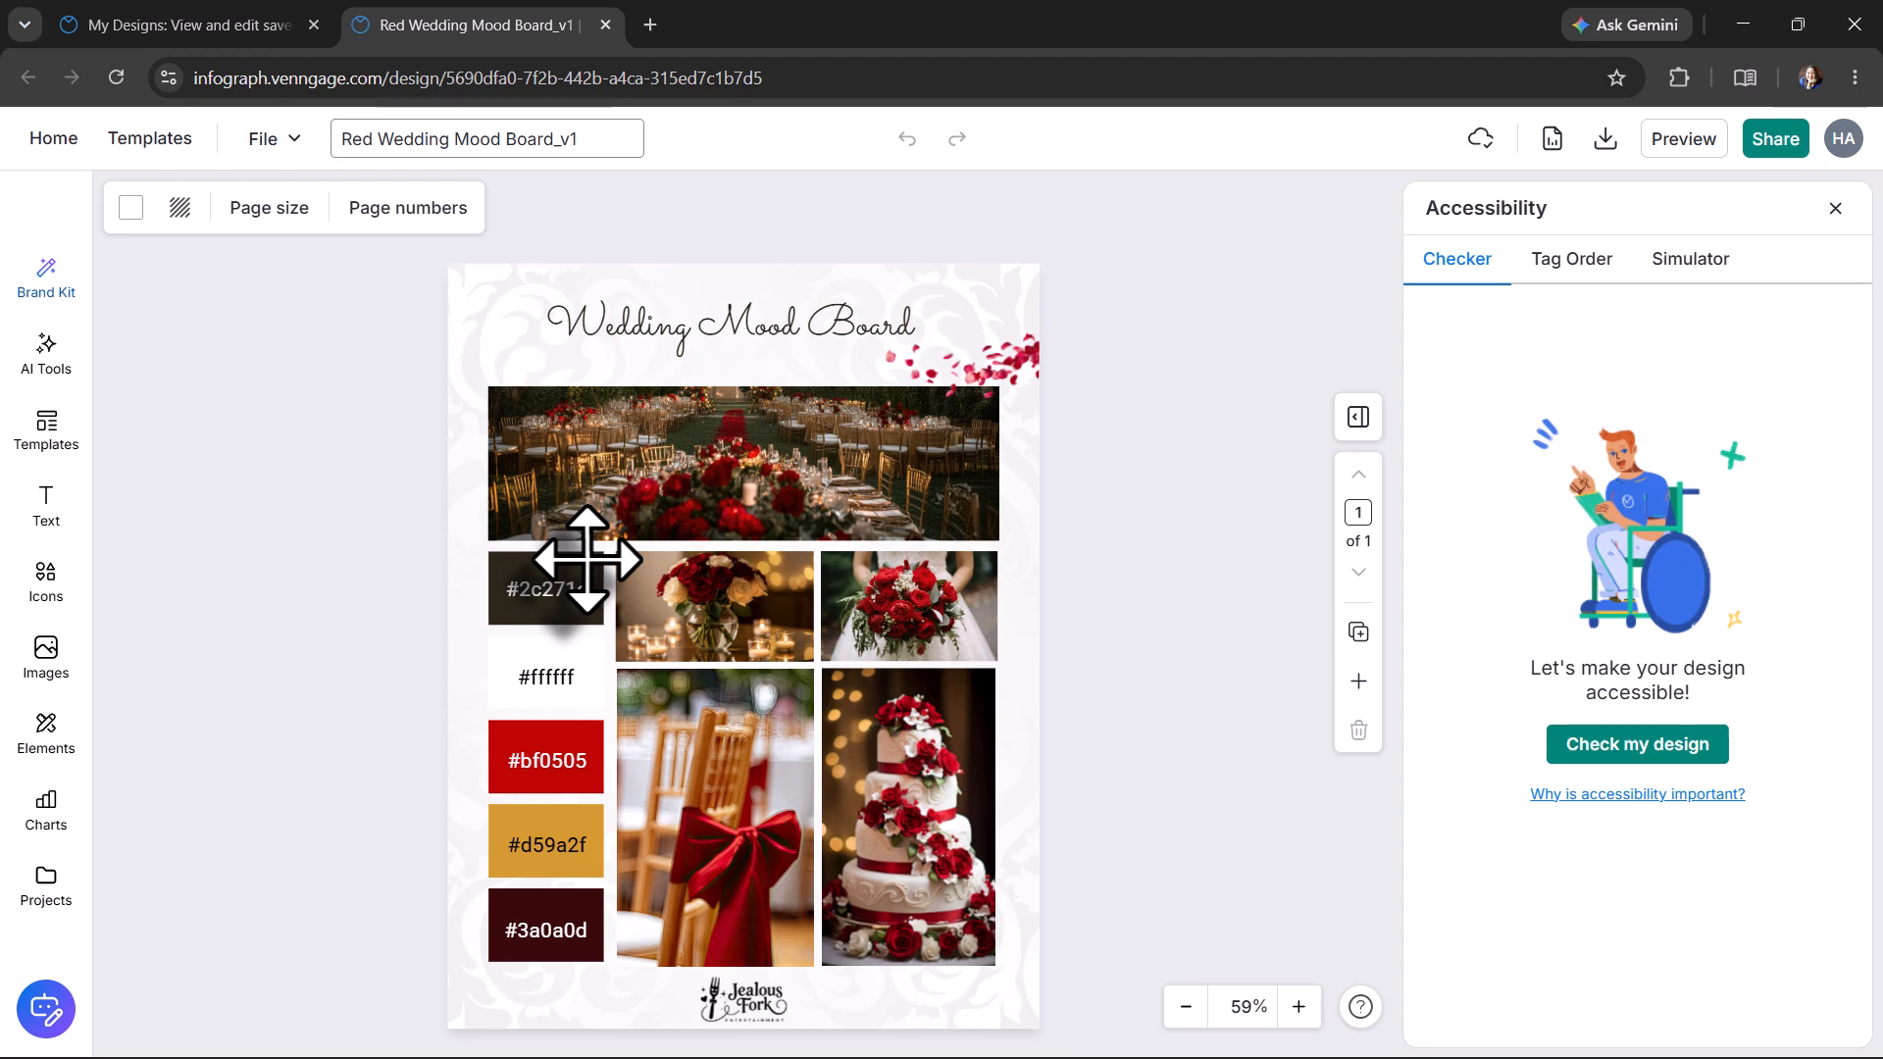
{"action": "left_click", "coordinate": [1628, 745]}
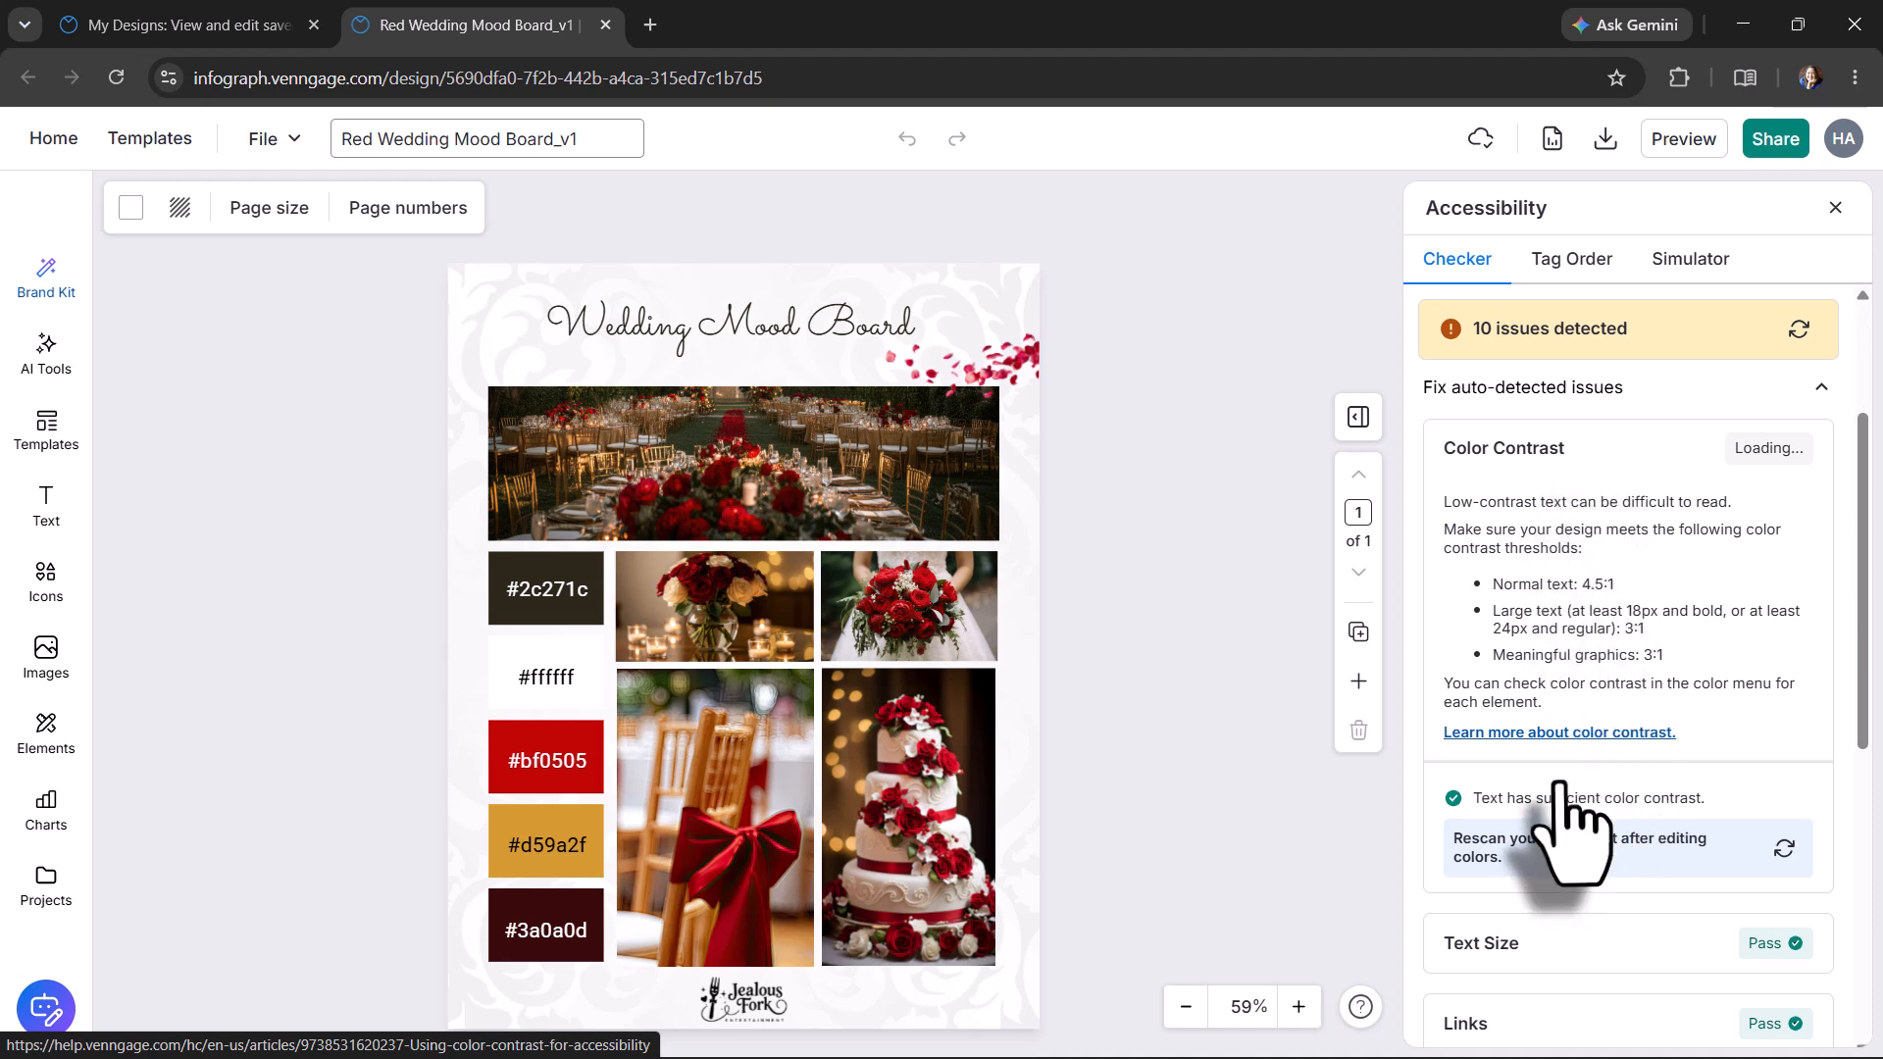
{"action": "scroll", "coordinate": [1560, 824], "scroll_direction": "down", "scroll_amount": 2}
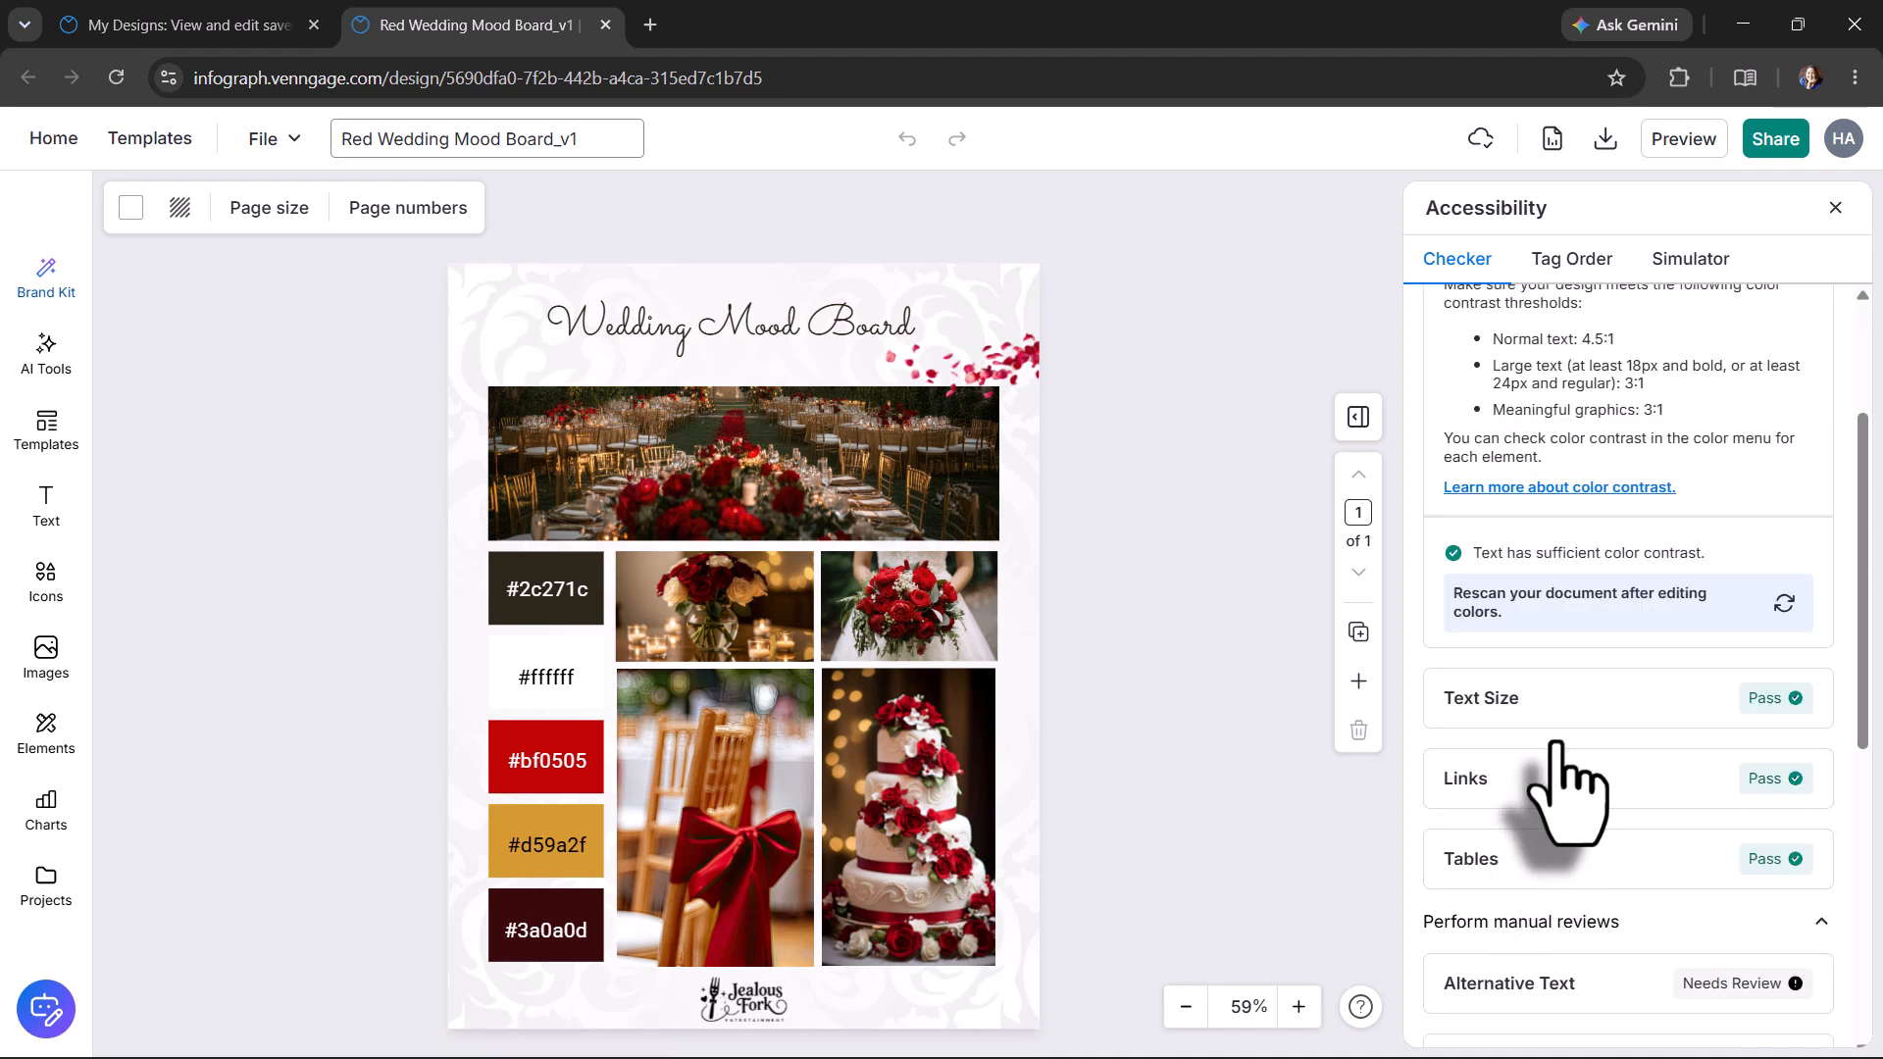
{"action": "scroll", "coordinate": [1558, 746], "scroll_direction": "down", "scroll_amount": 5}
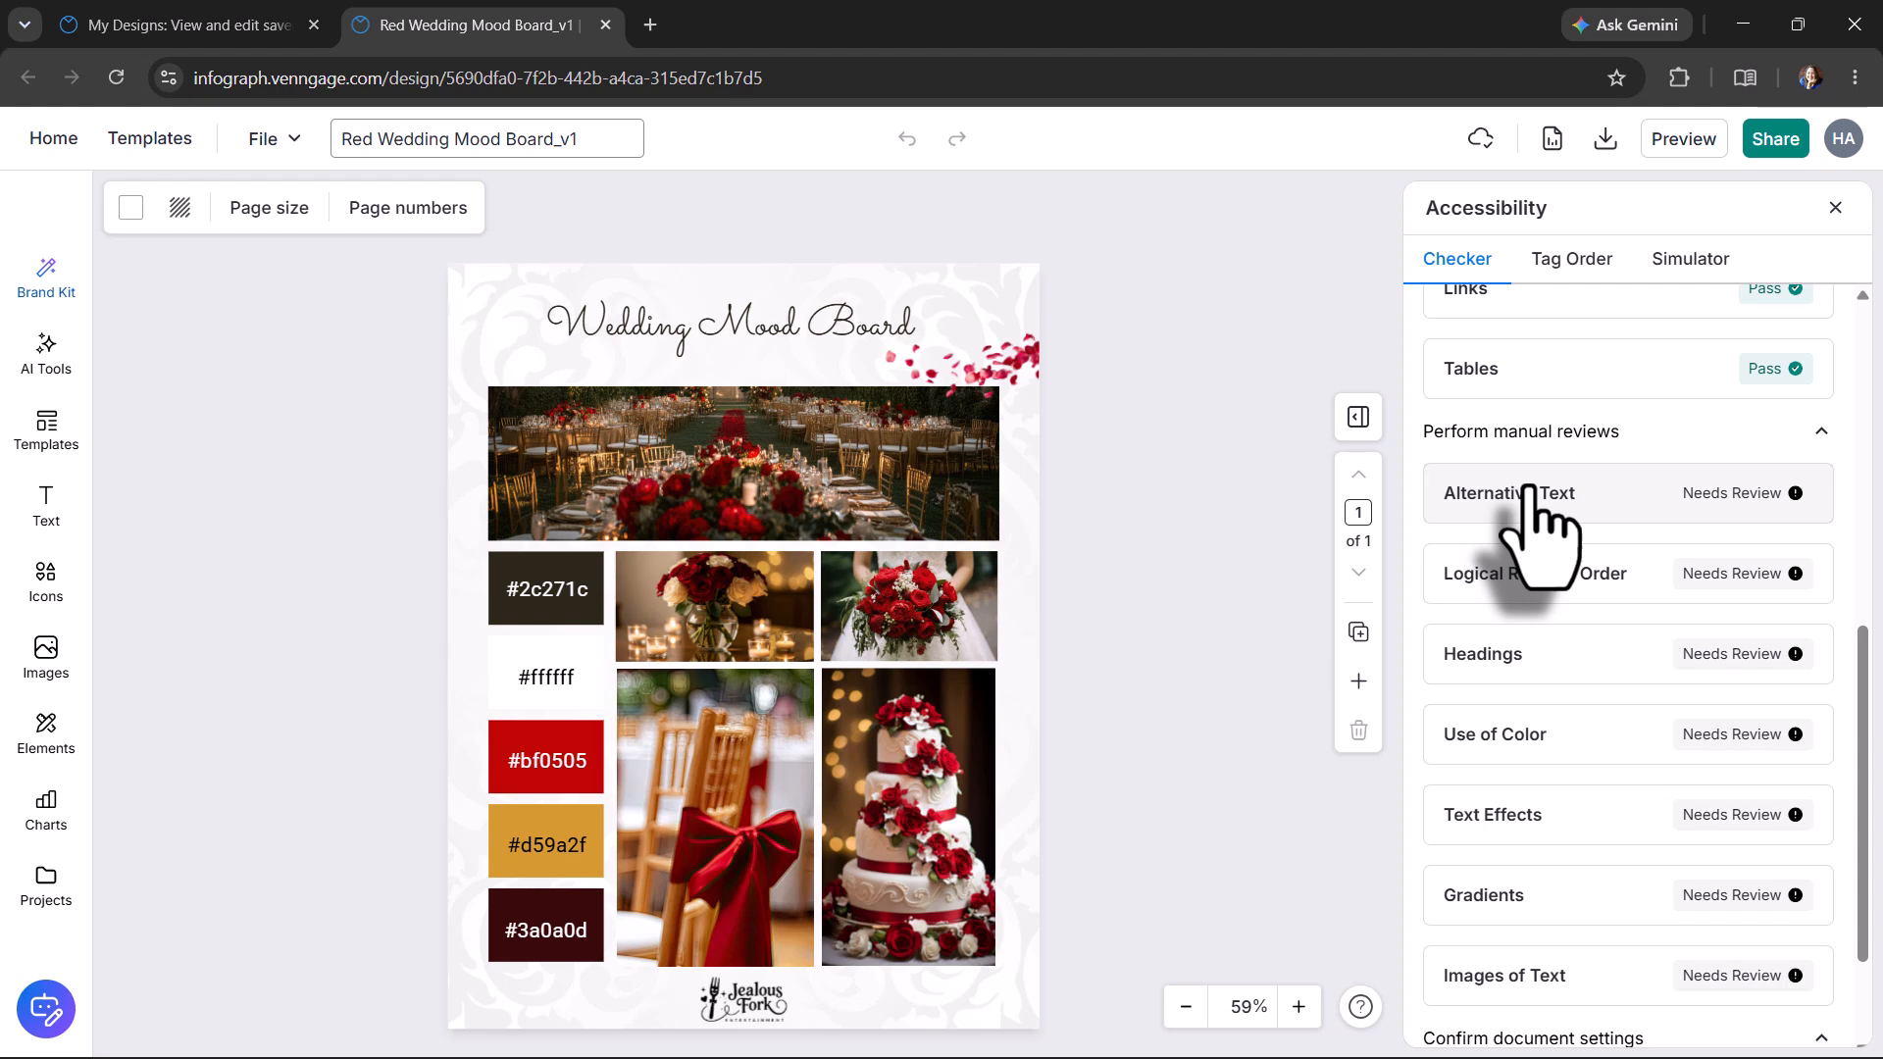
Open the logical reading order review and the page's tag order, and examine which images the first five entries refer to
{"action": "left_click", "coordinate": [1532, 585]}
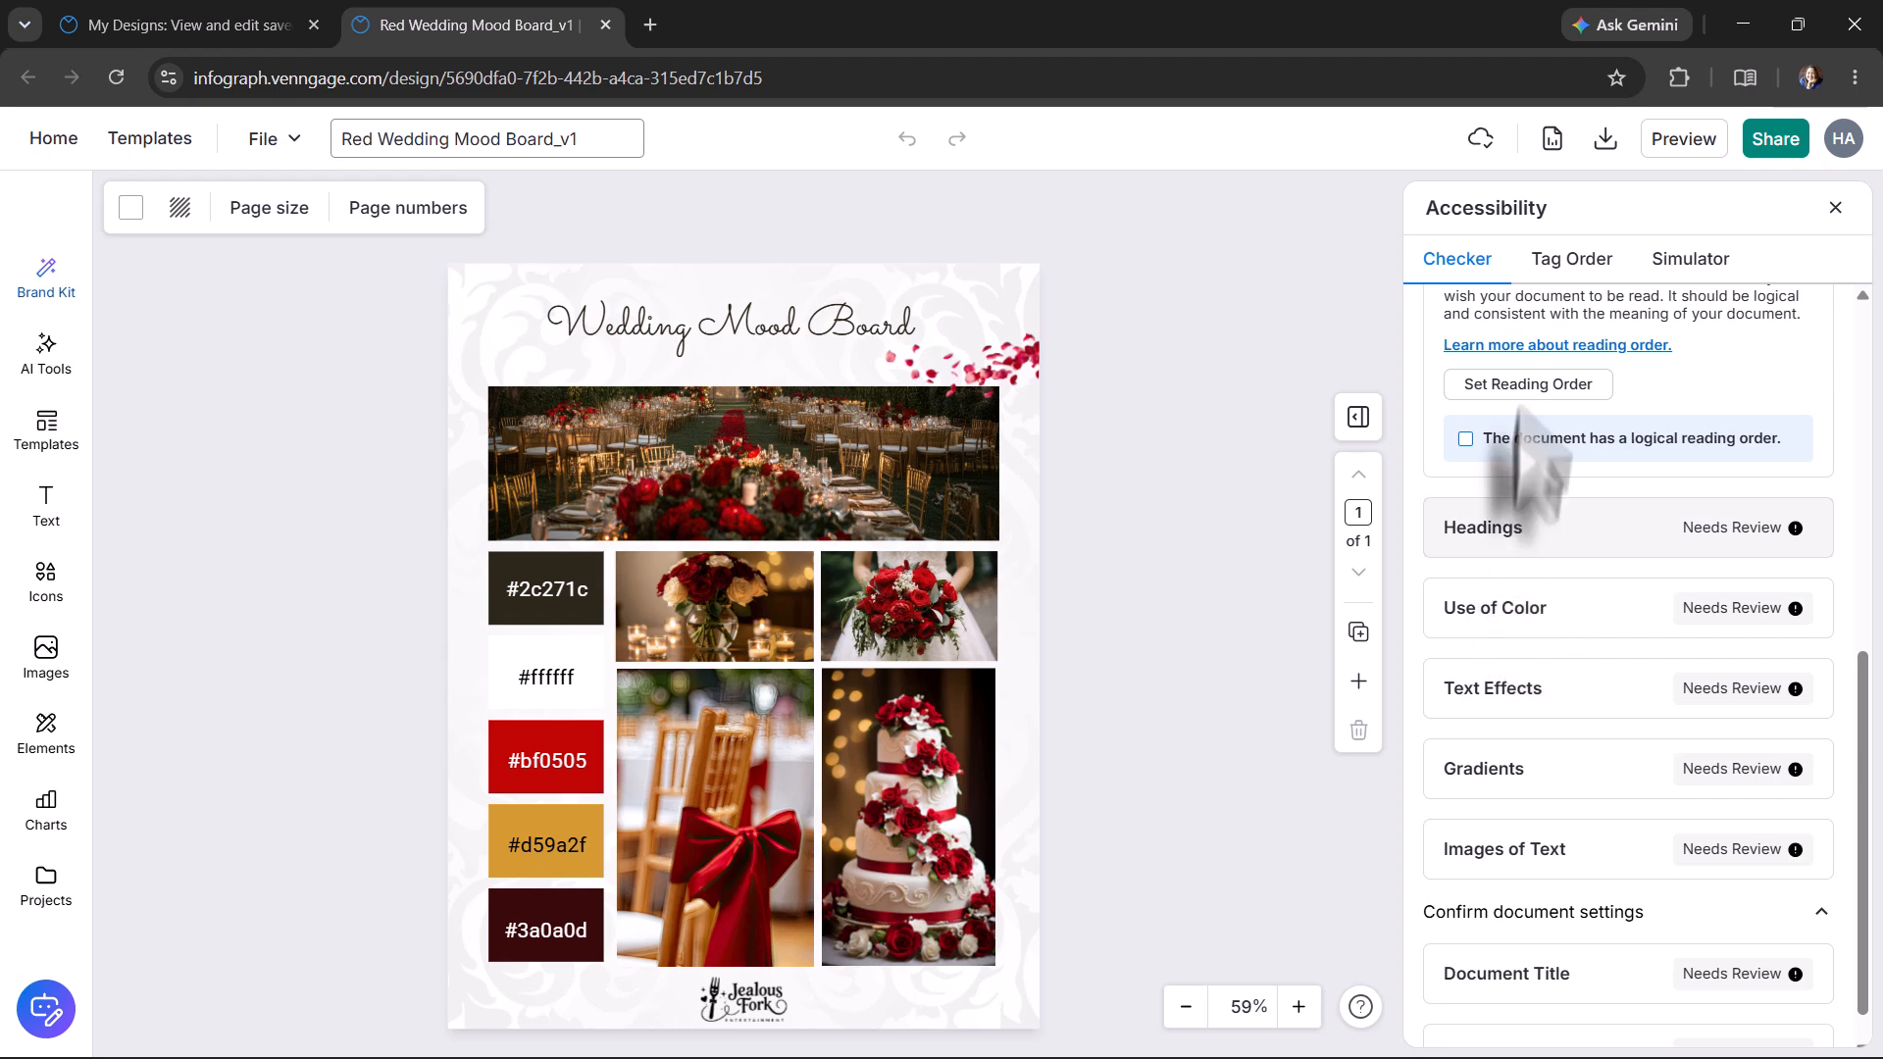
{"action": "left_click", "coordinate": [1563, 261]}
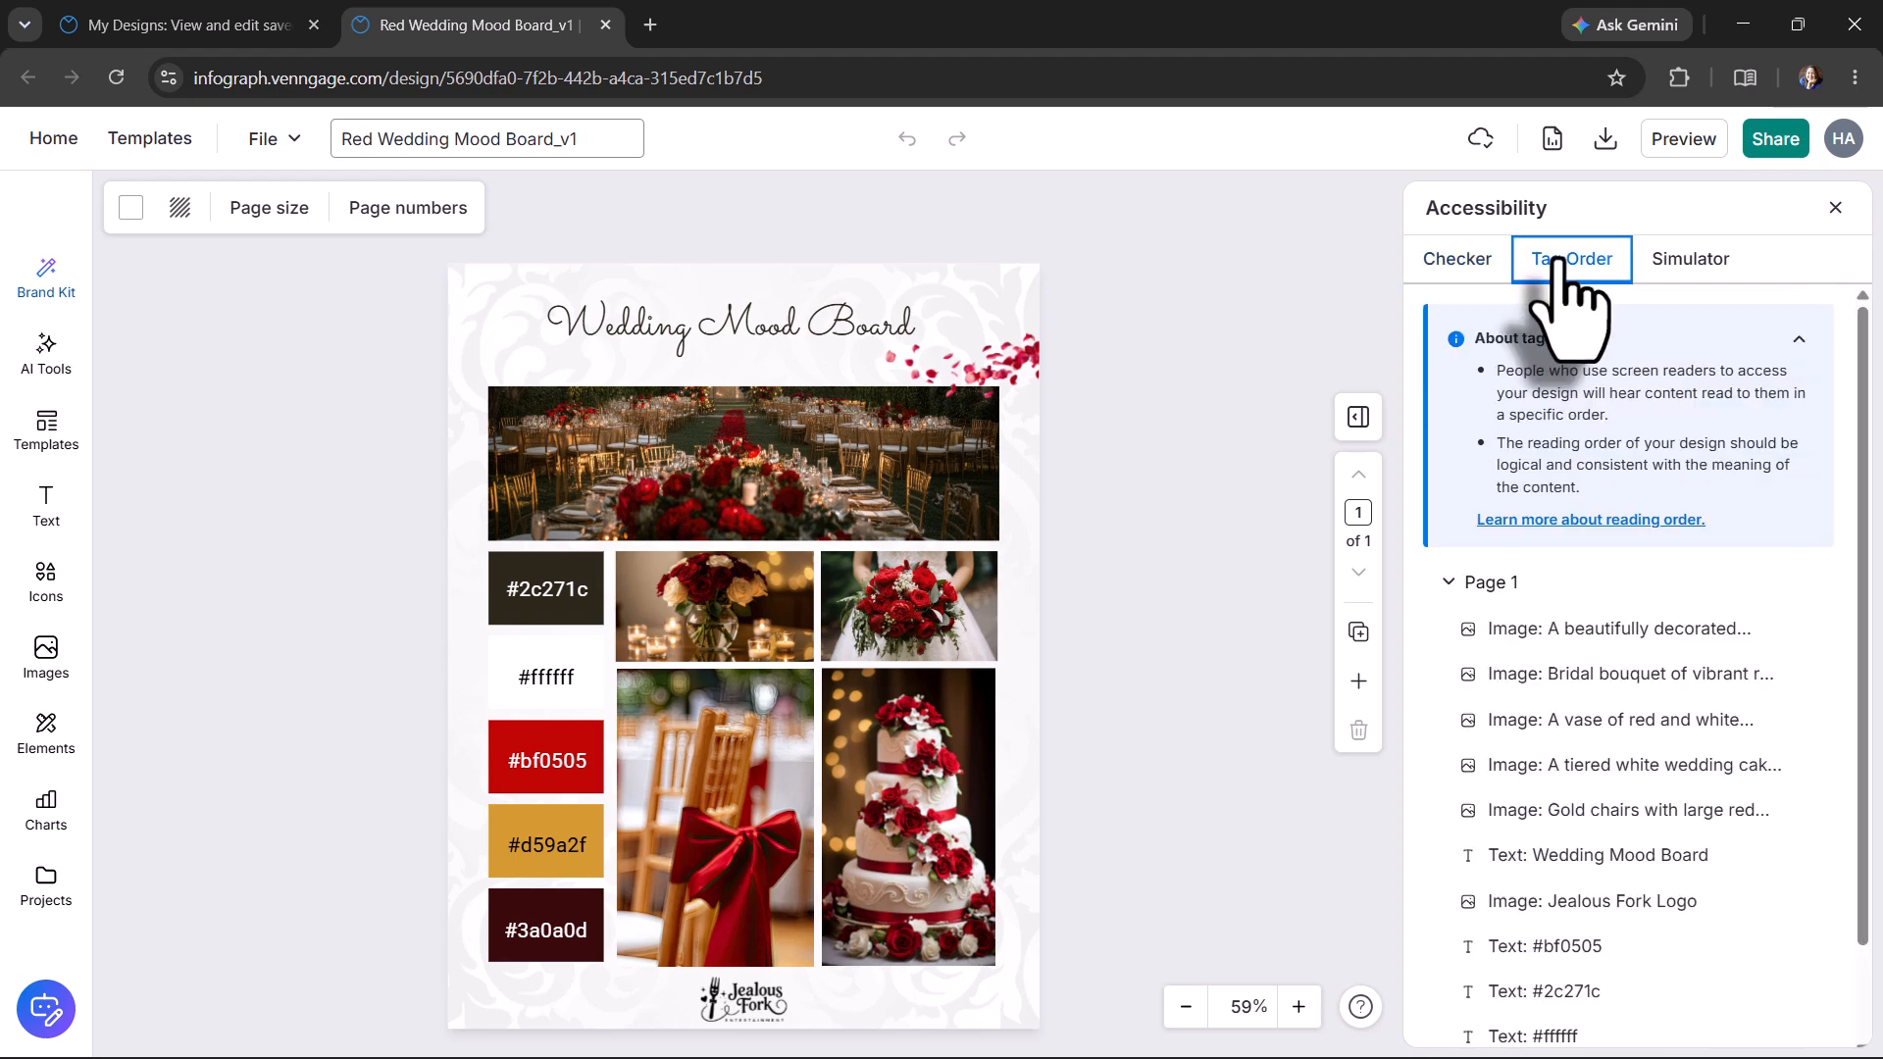
{"action": "left_click", "coordinate": [1555, 626]}
{"action": "left_click", "coordinate": [1569, 655]}
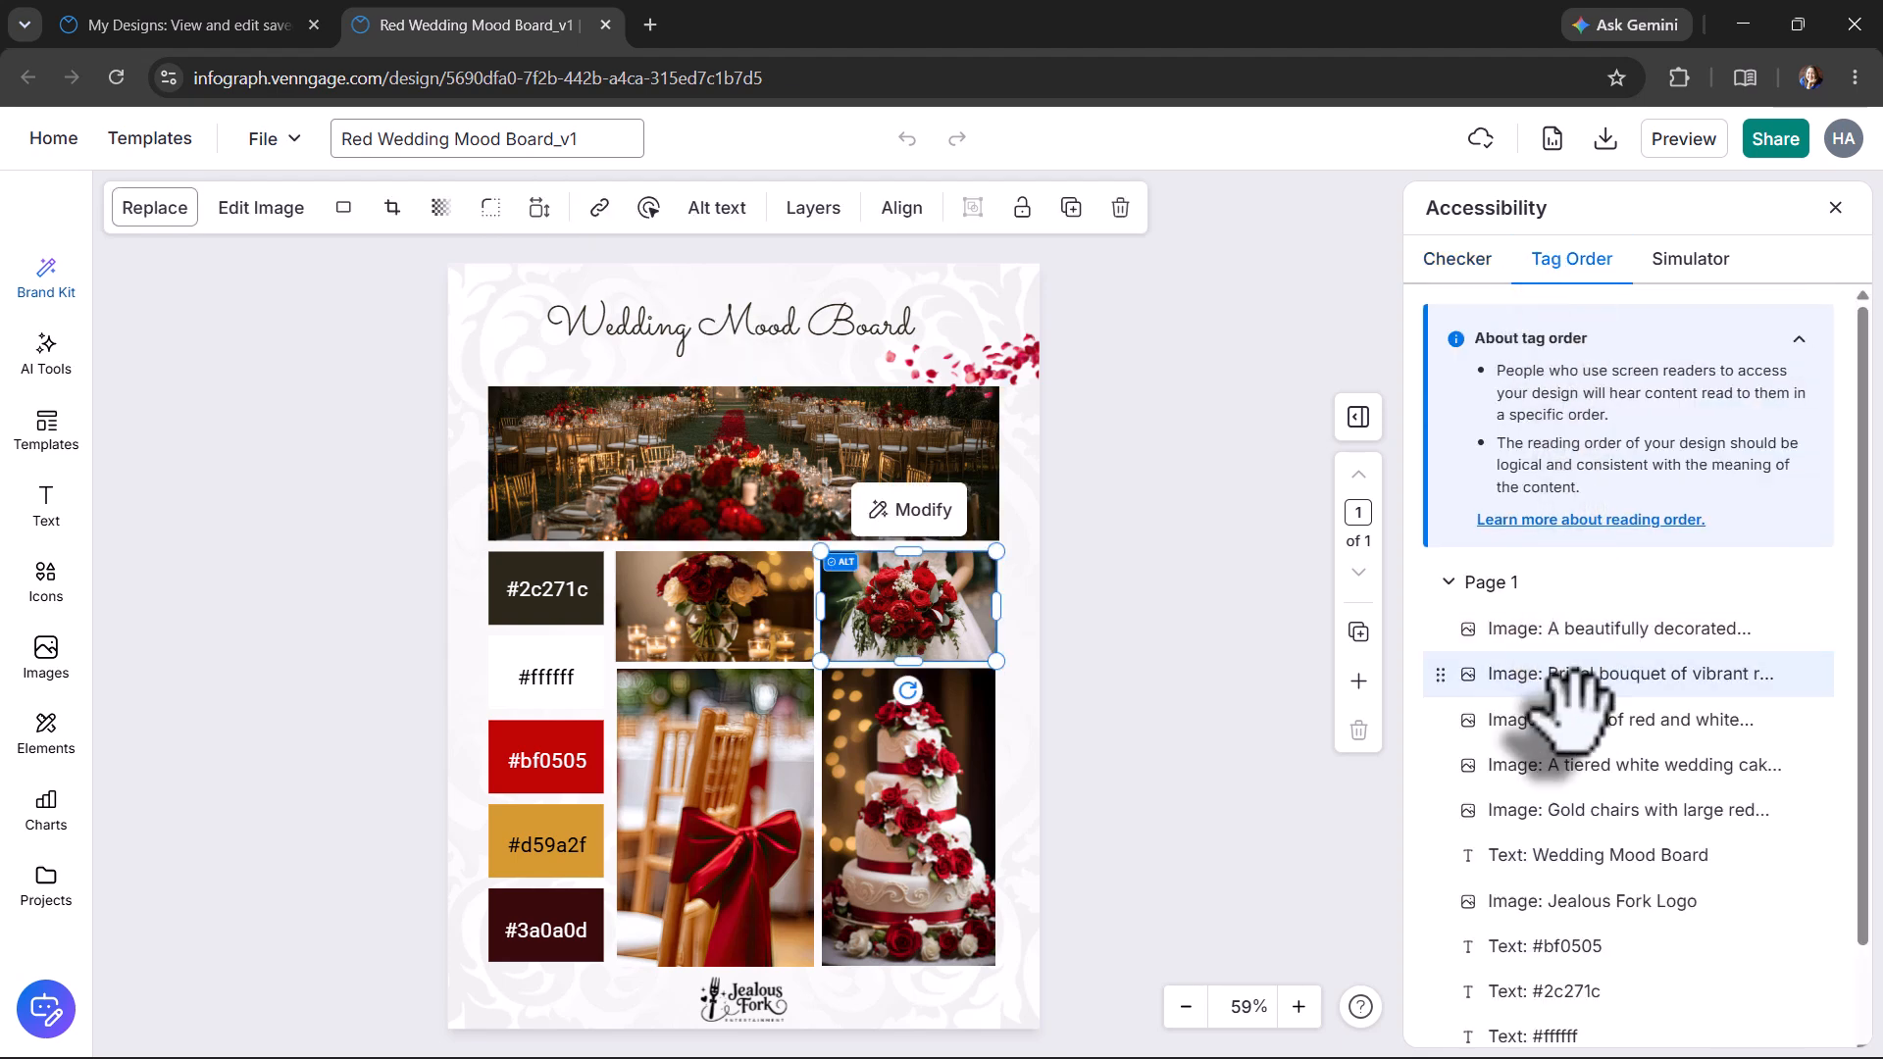
{"action": "left_click", "coordinate": [1564, 719]}
{"action": "left_click", "coordinate": [1581, 764]}
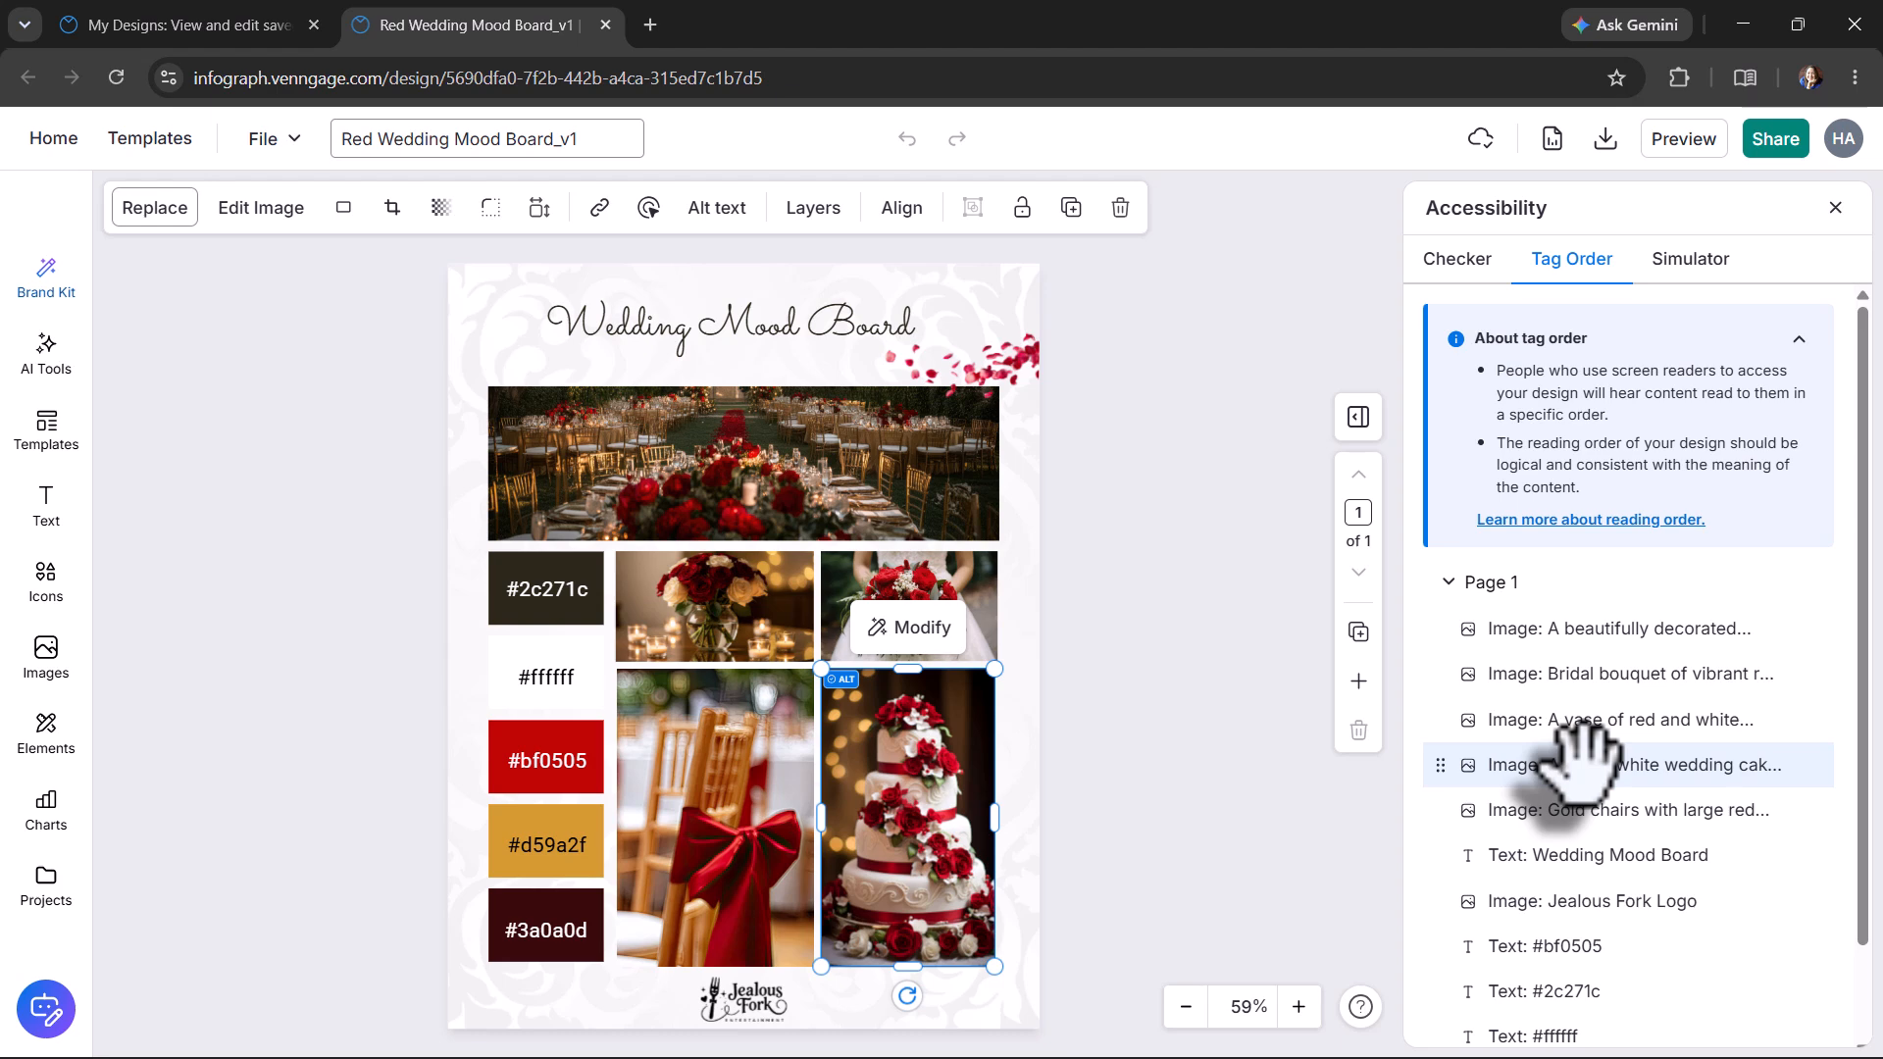
{"action": "left_click", "coordinate": [1561, 810]}
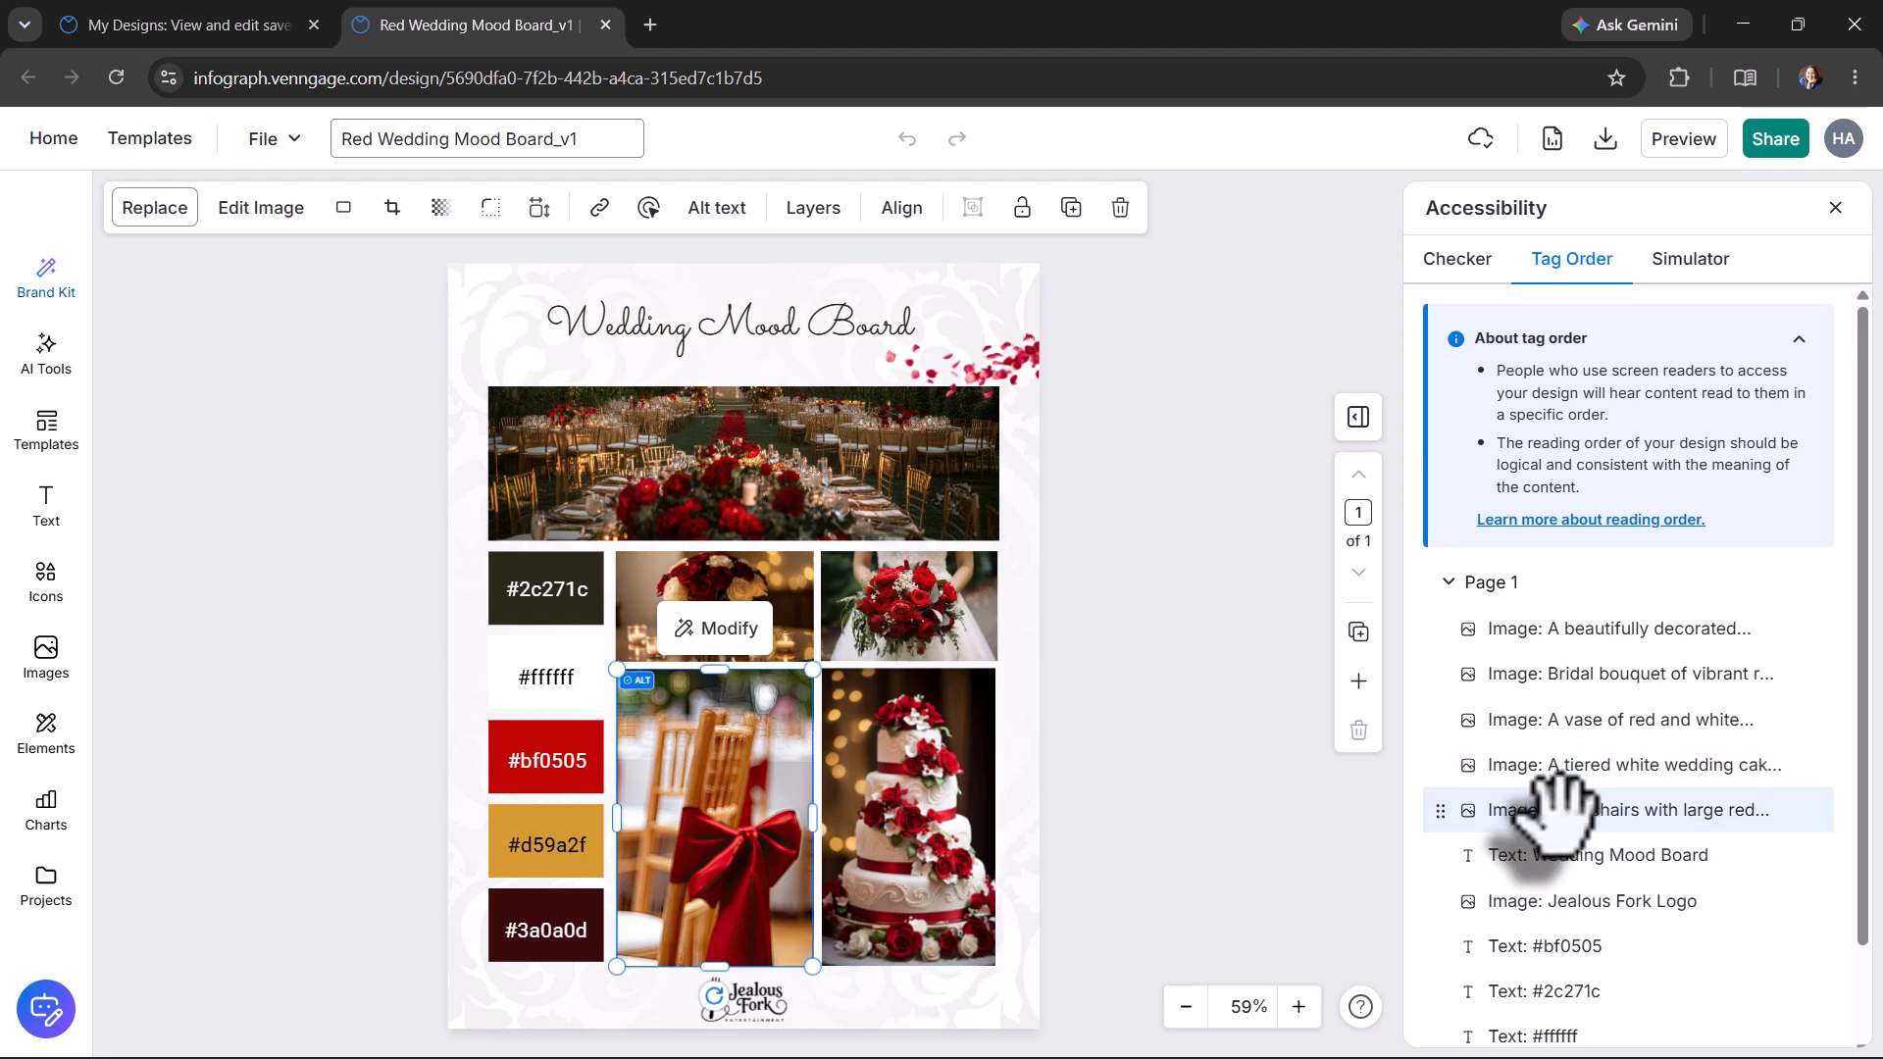
Move the "Wedding Mood Board" title to the start of the tag order and check its text tag
{"action": "left_click", "coordinate": [1555, 850]}
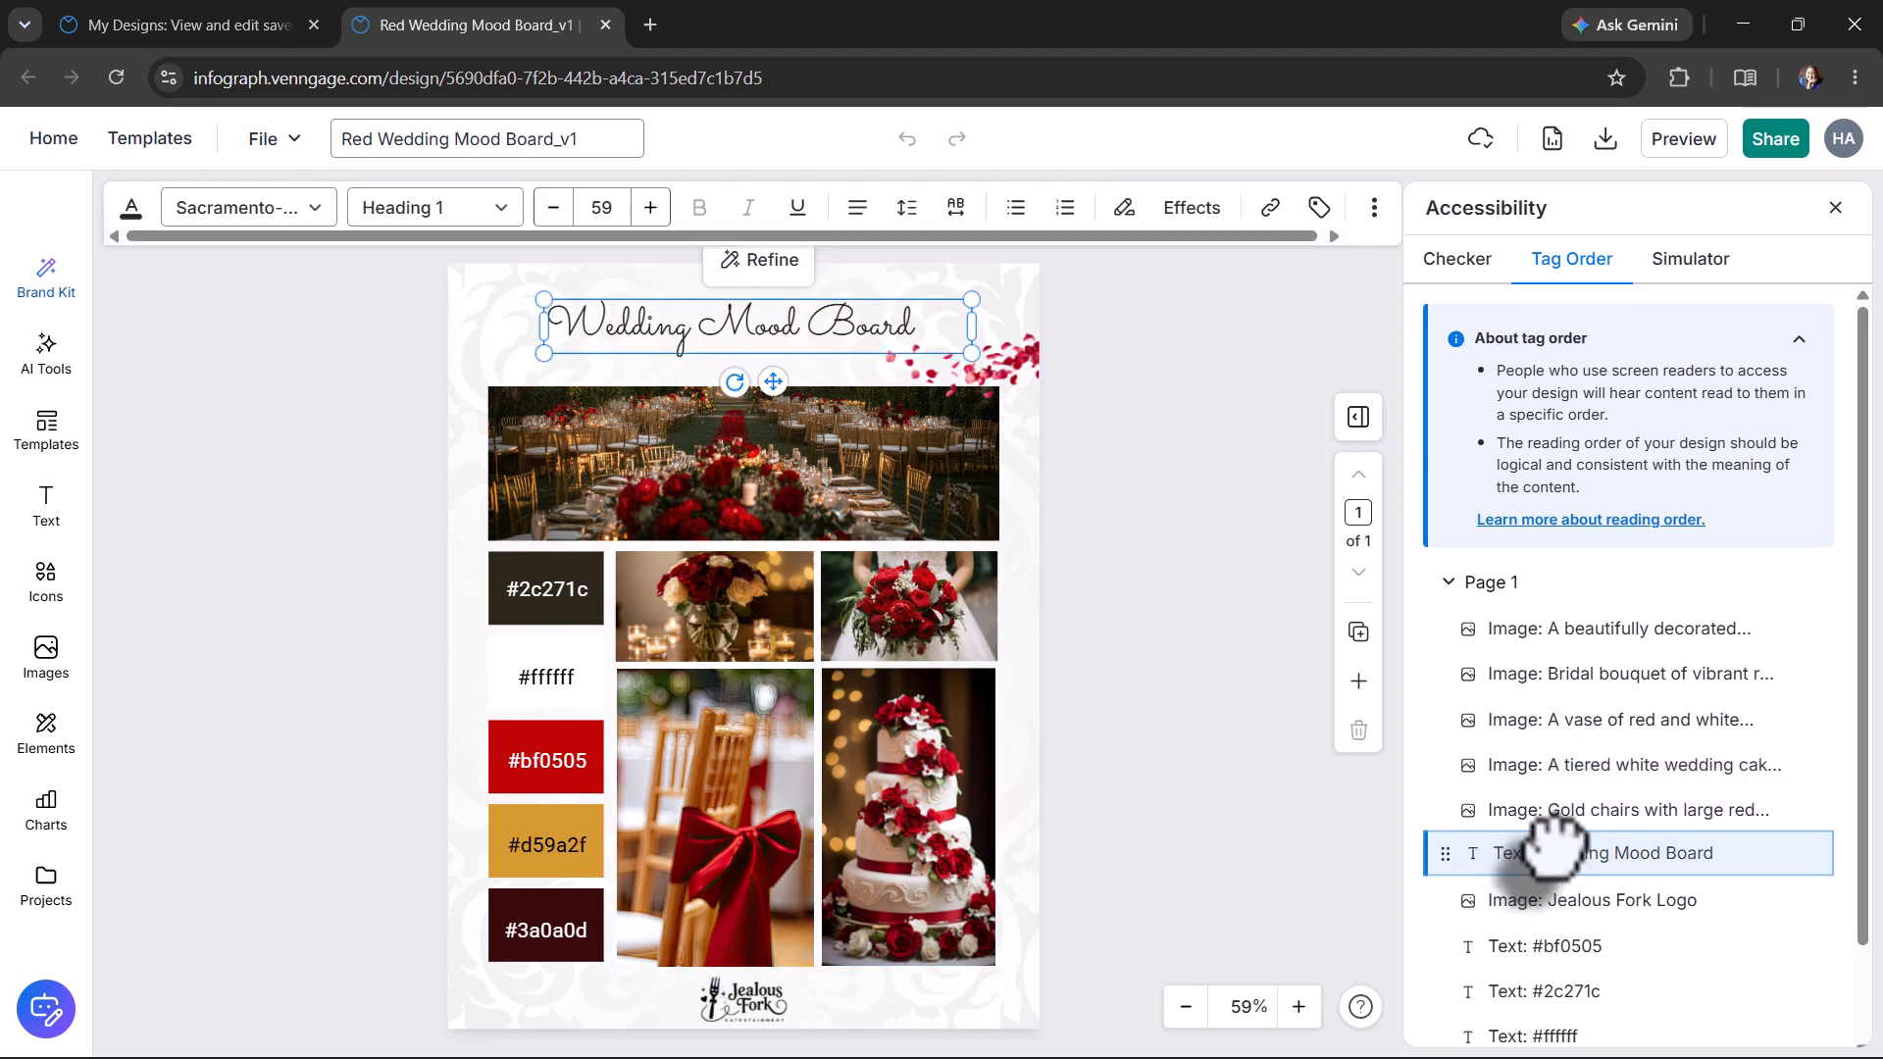
{"action": "left_click_drag", "start_coordinate": [1552, 845], "coordinate": [1506, 633]}
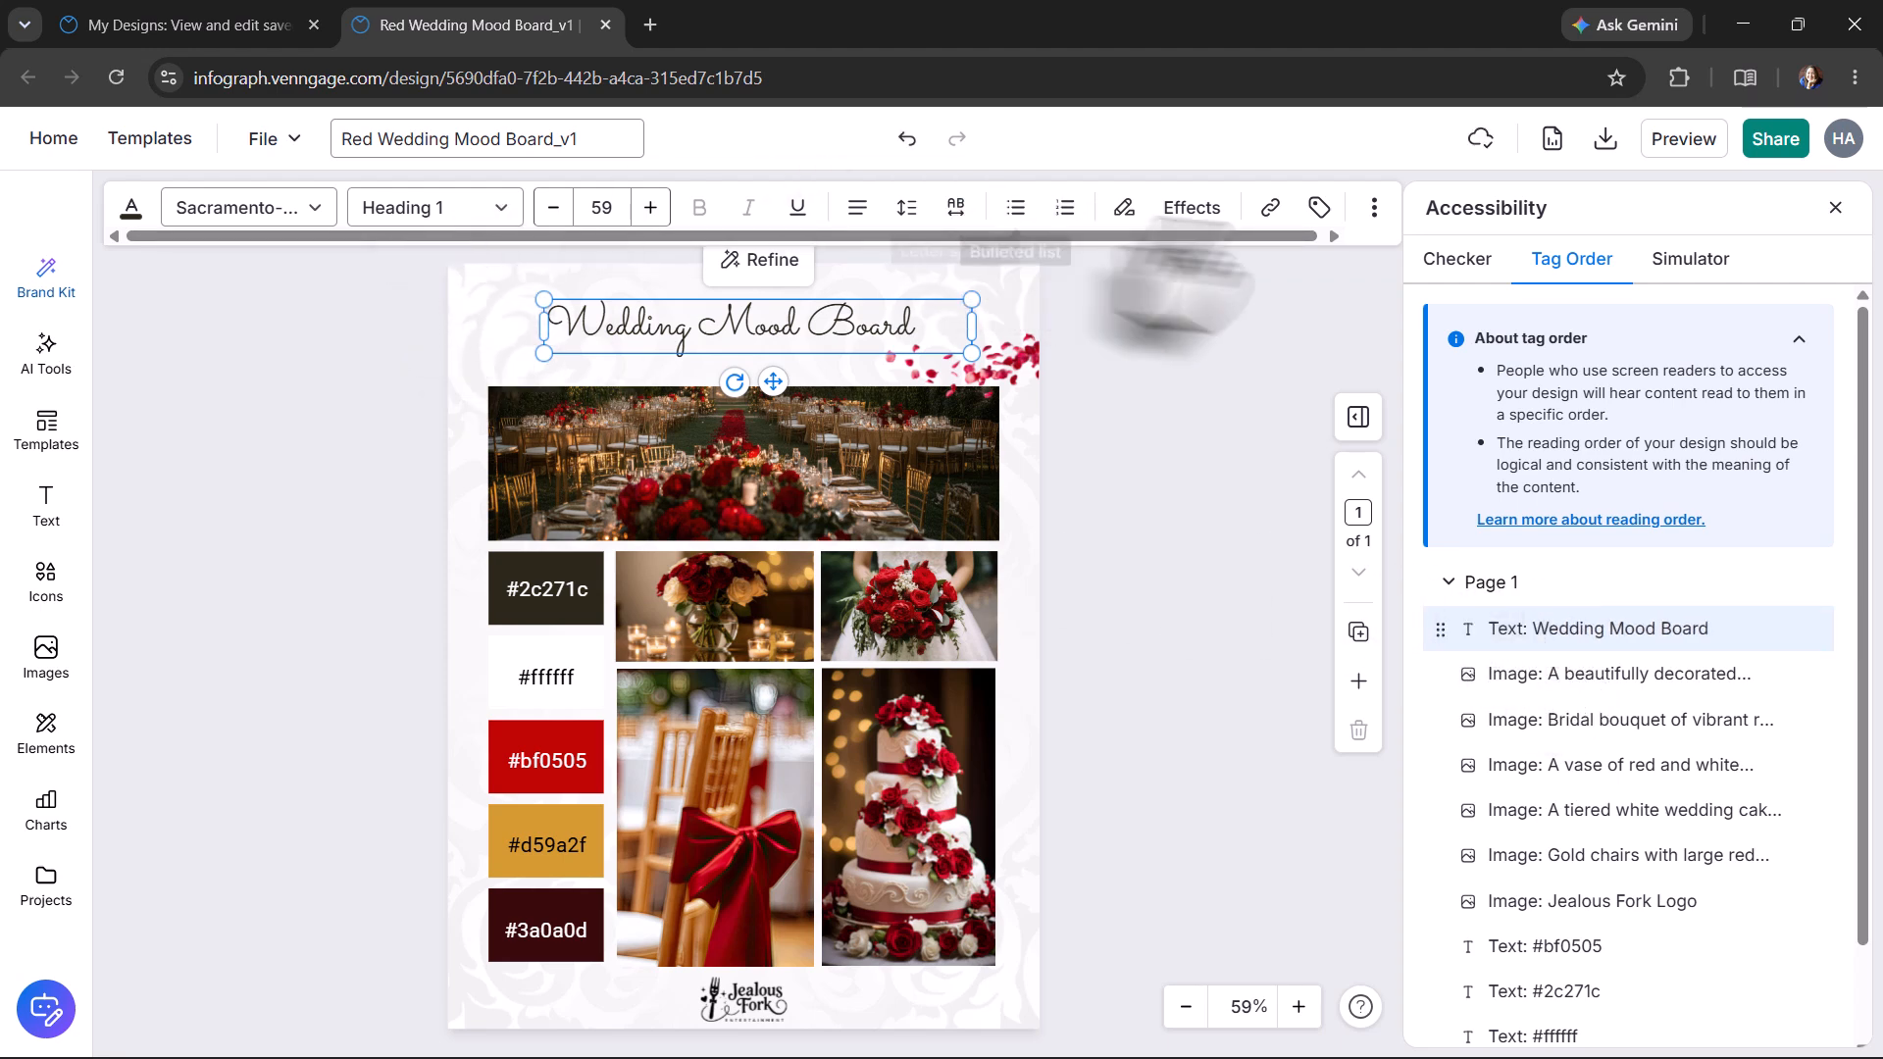
{"action": "left_click", "coordinate": [1319, 207]}
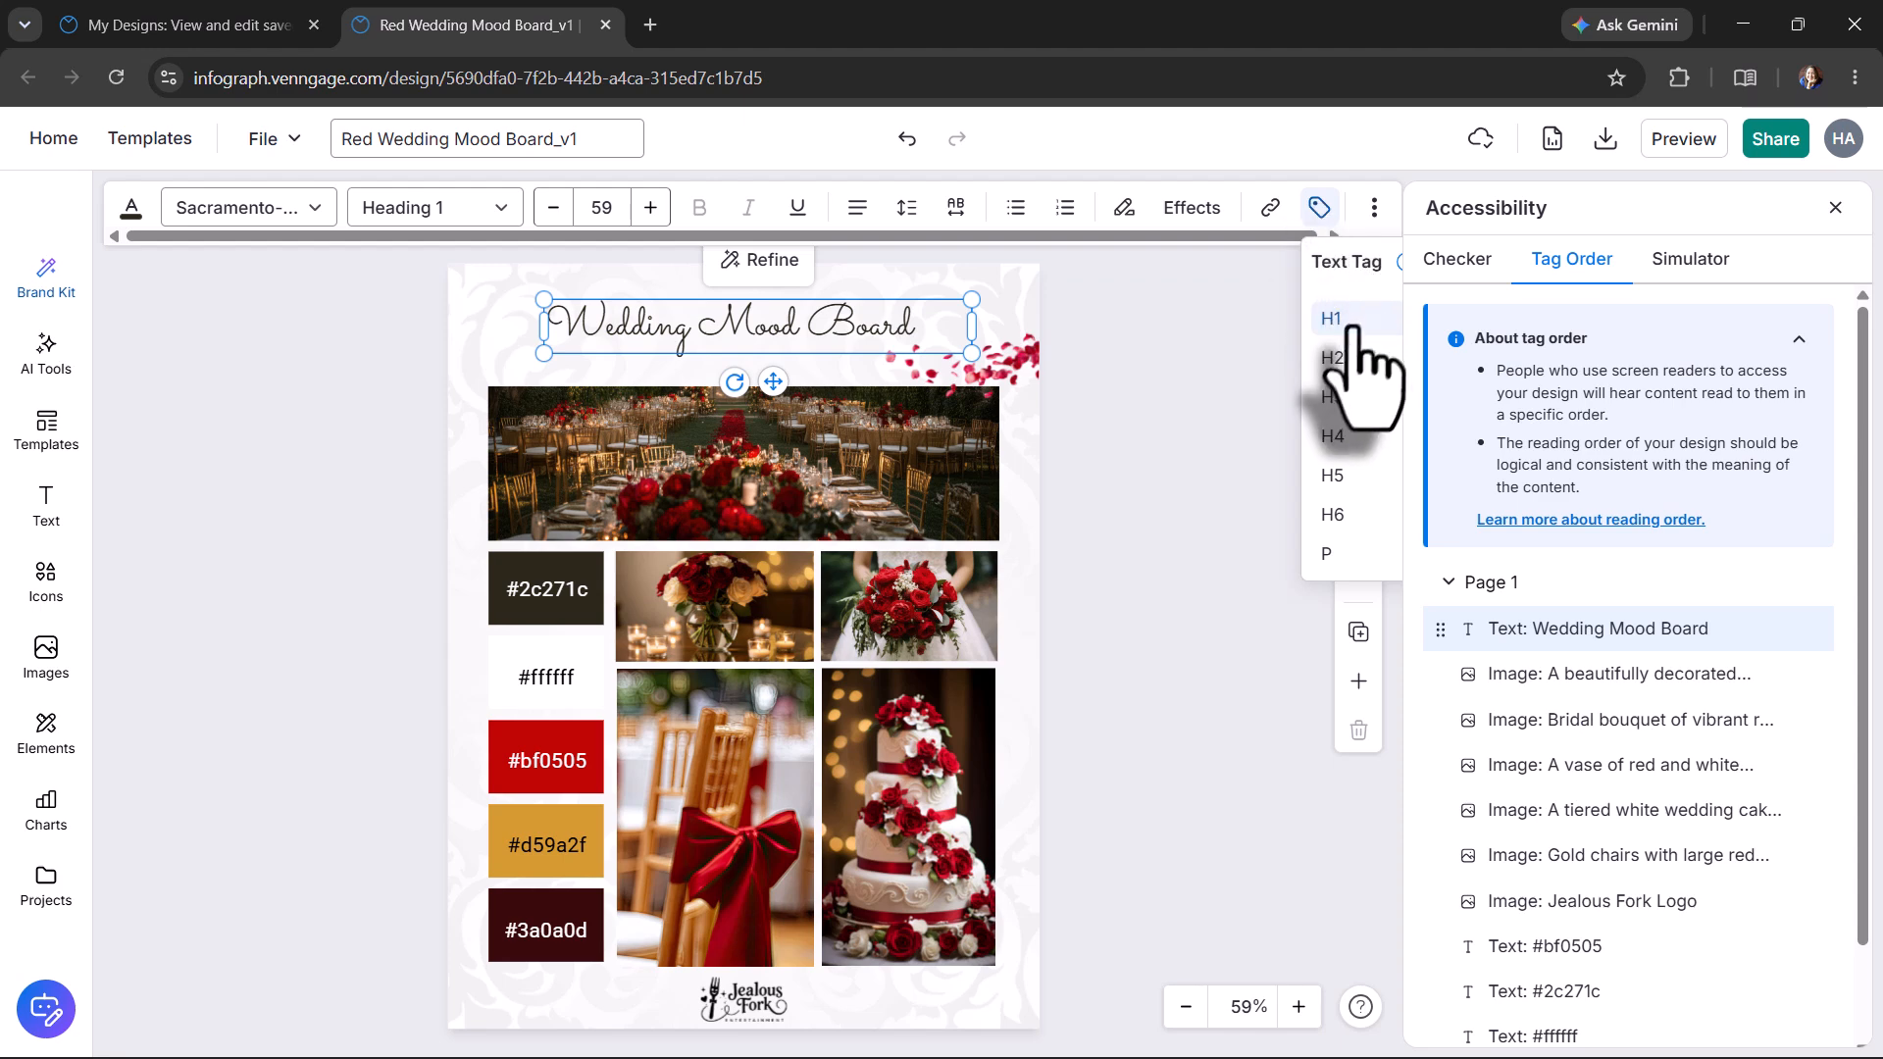
Reorder the tags so the vase of red and white flowers is read before the bridal bouquet image
{"action": "left_click", "coordinate": [1536, 659]}
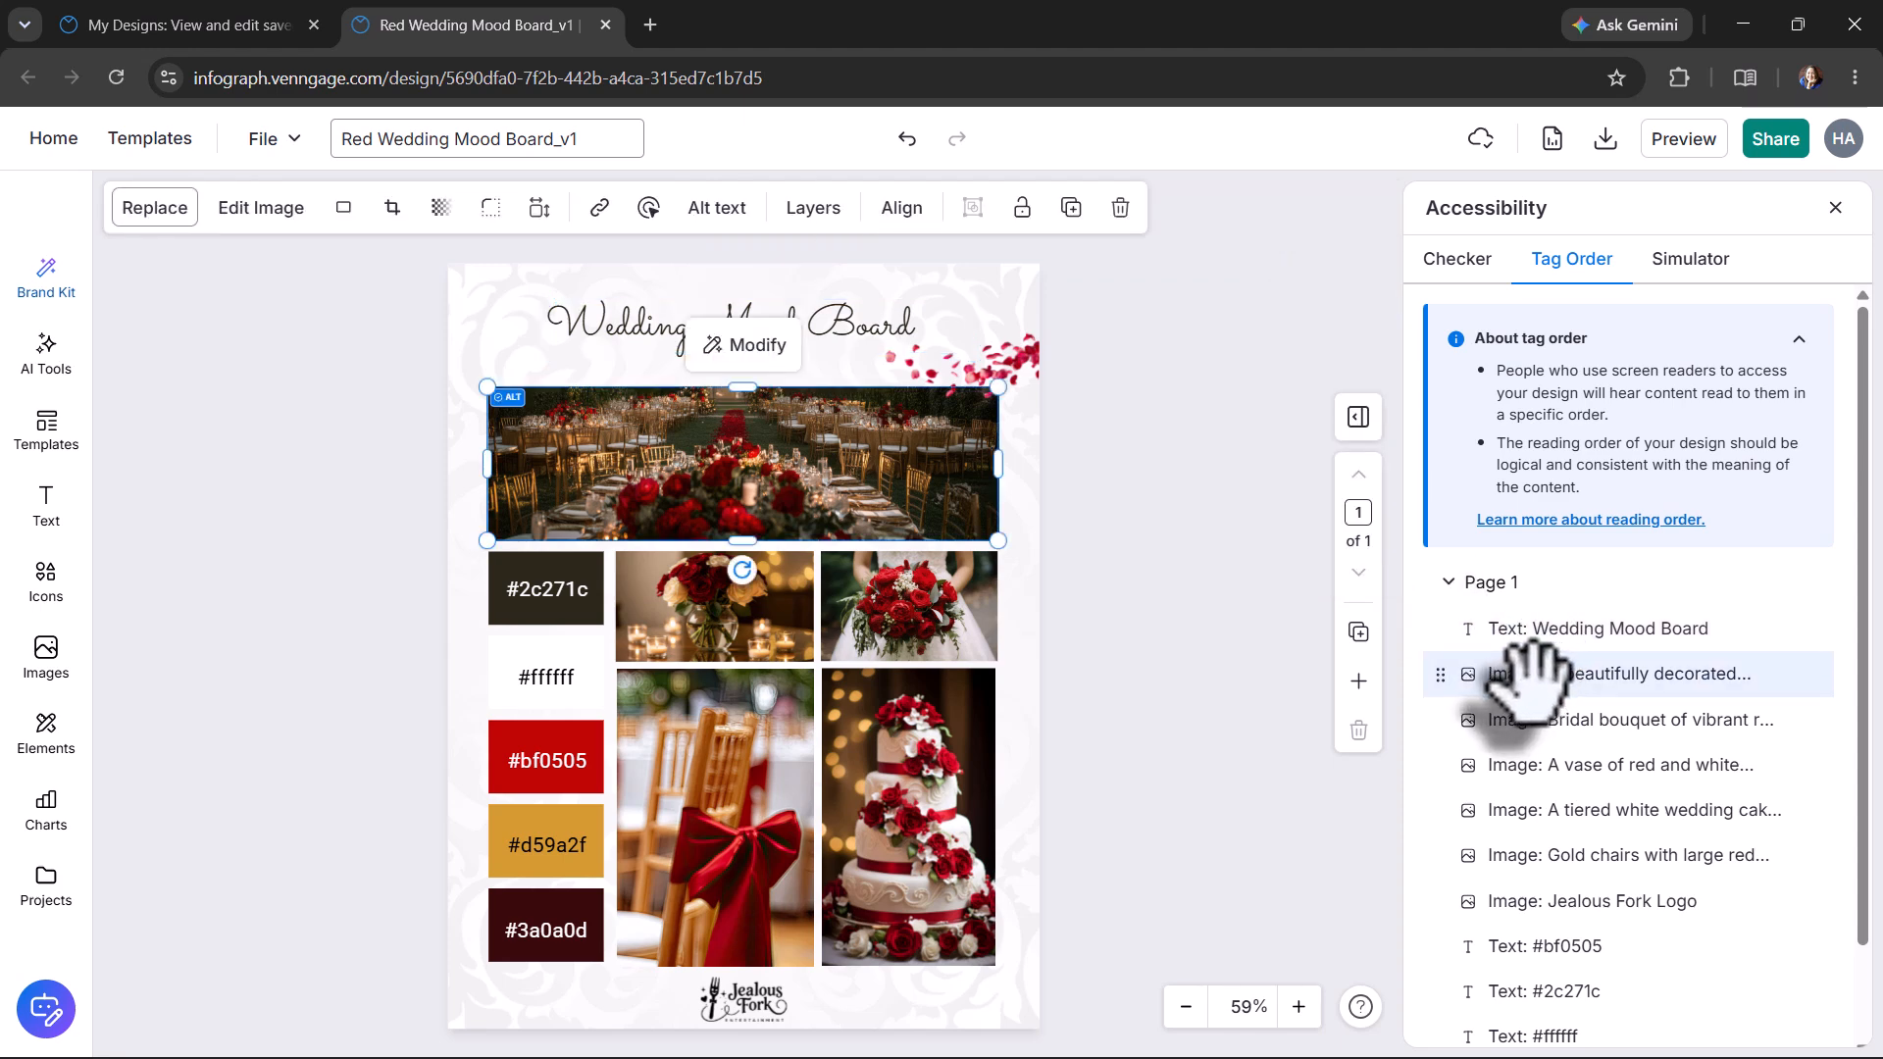
{"action": "left_click", "coordinate": [1530, 760]}
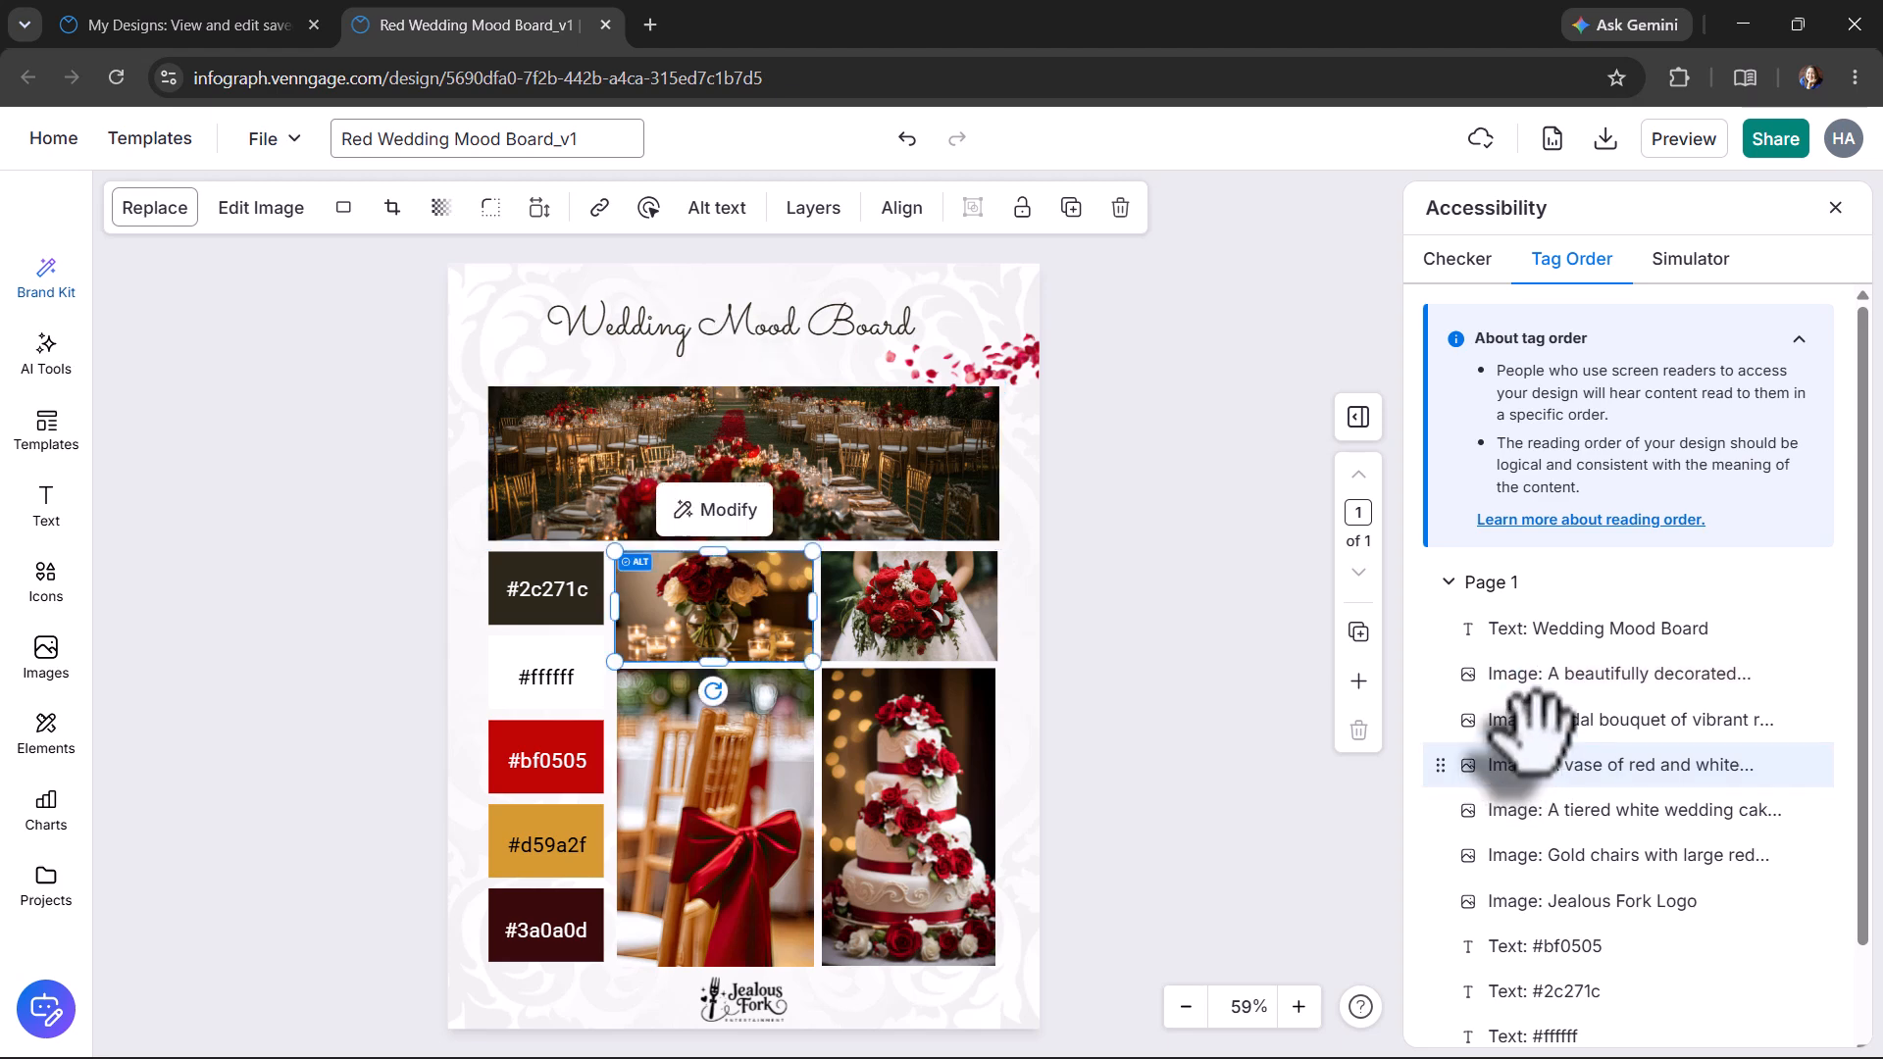
{"action": "left_click", "coordinate": [1536, 716]}
{"action": "left_click_drag", "start_coordinate": [1450, 748], "coordinate": [1548, 734]}
{"action": "left_click", "coordinate": [1535, 764]}
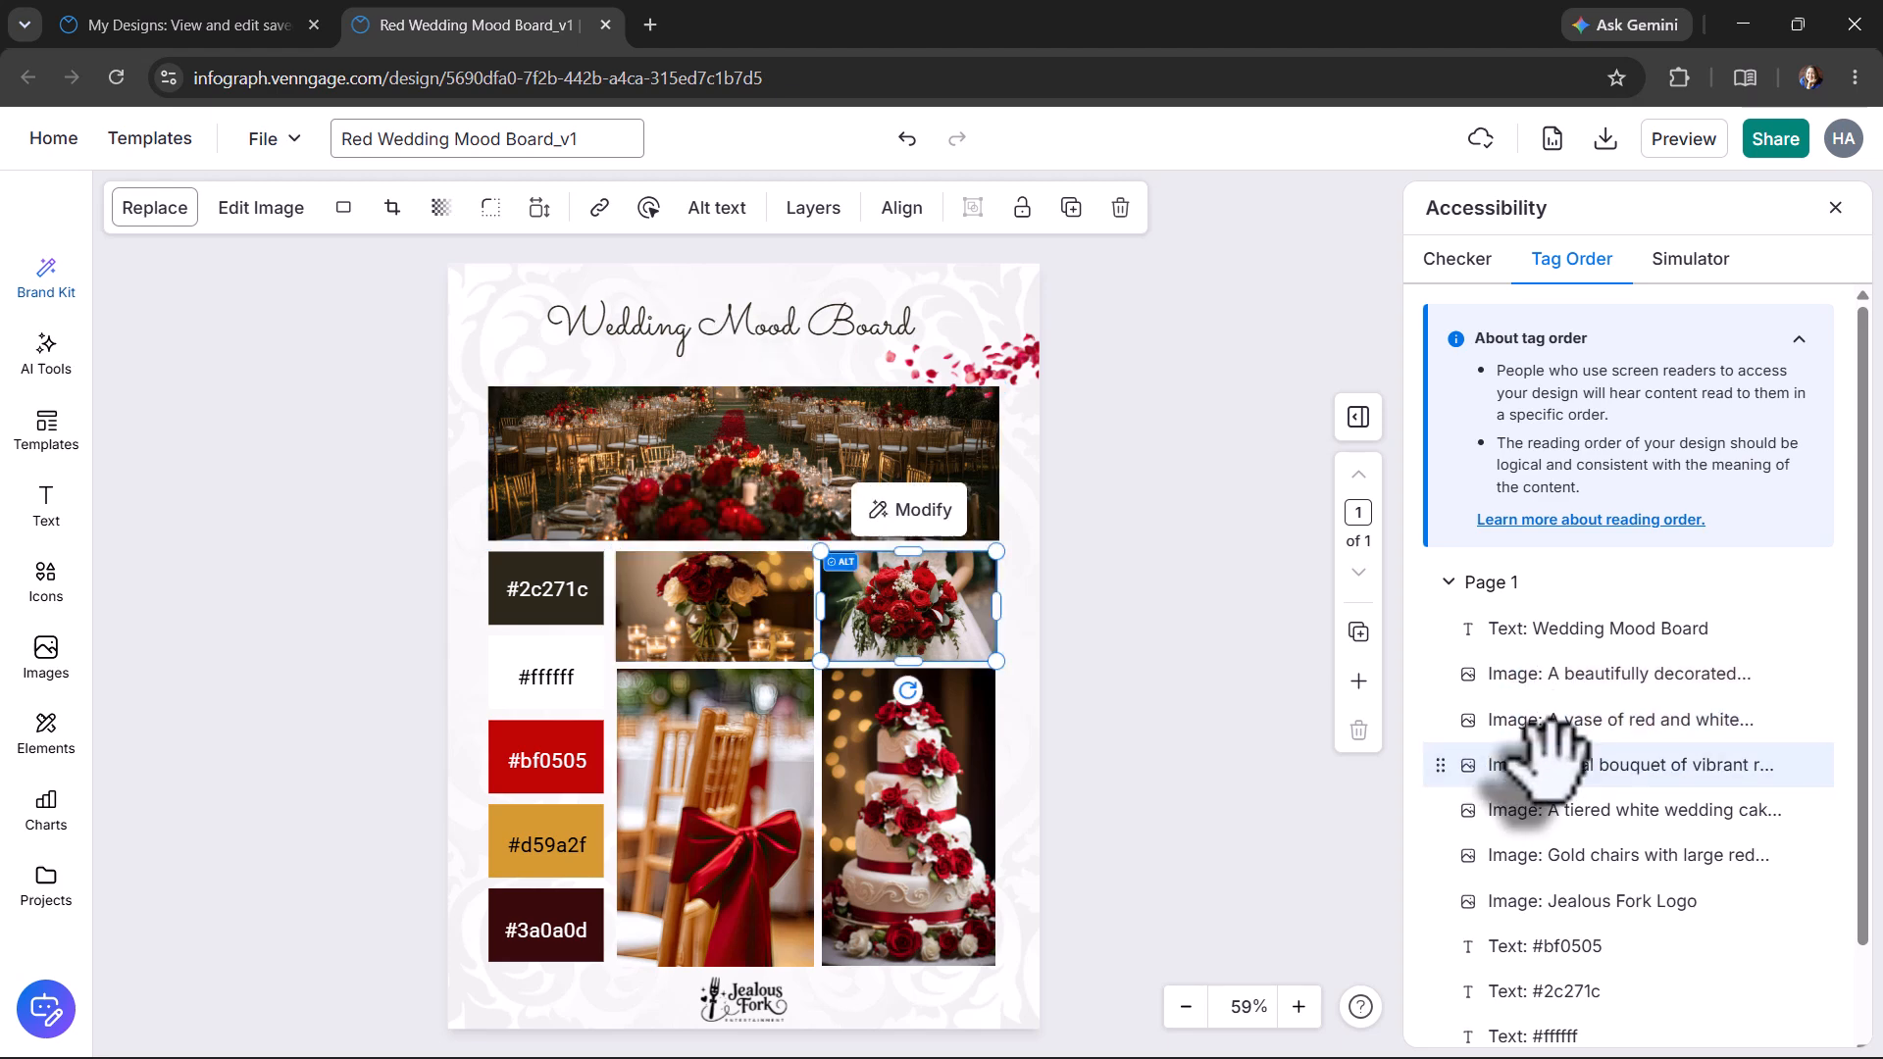
Move the Jealous Fork logo image to the end of the tag order, after the #3a0a0d label
{"action": "left_click", "coordinate": [1540, 855]}
{"action": "left_click", "coordinate": [1540, 900]}
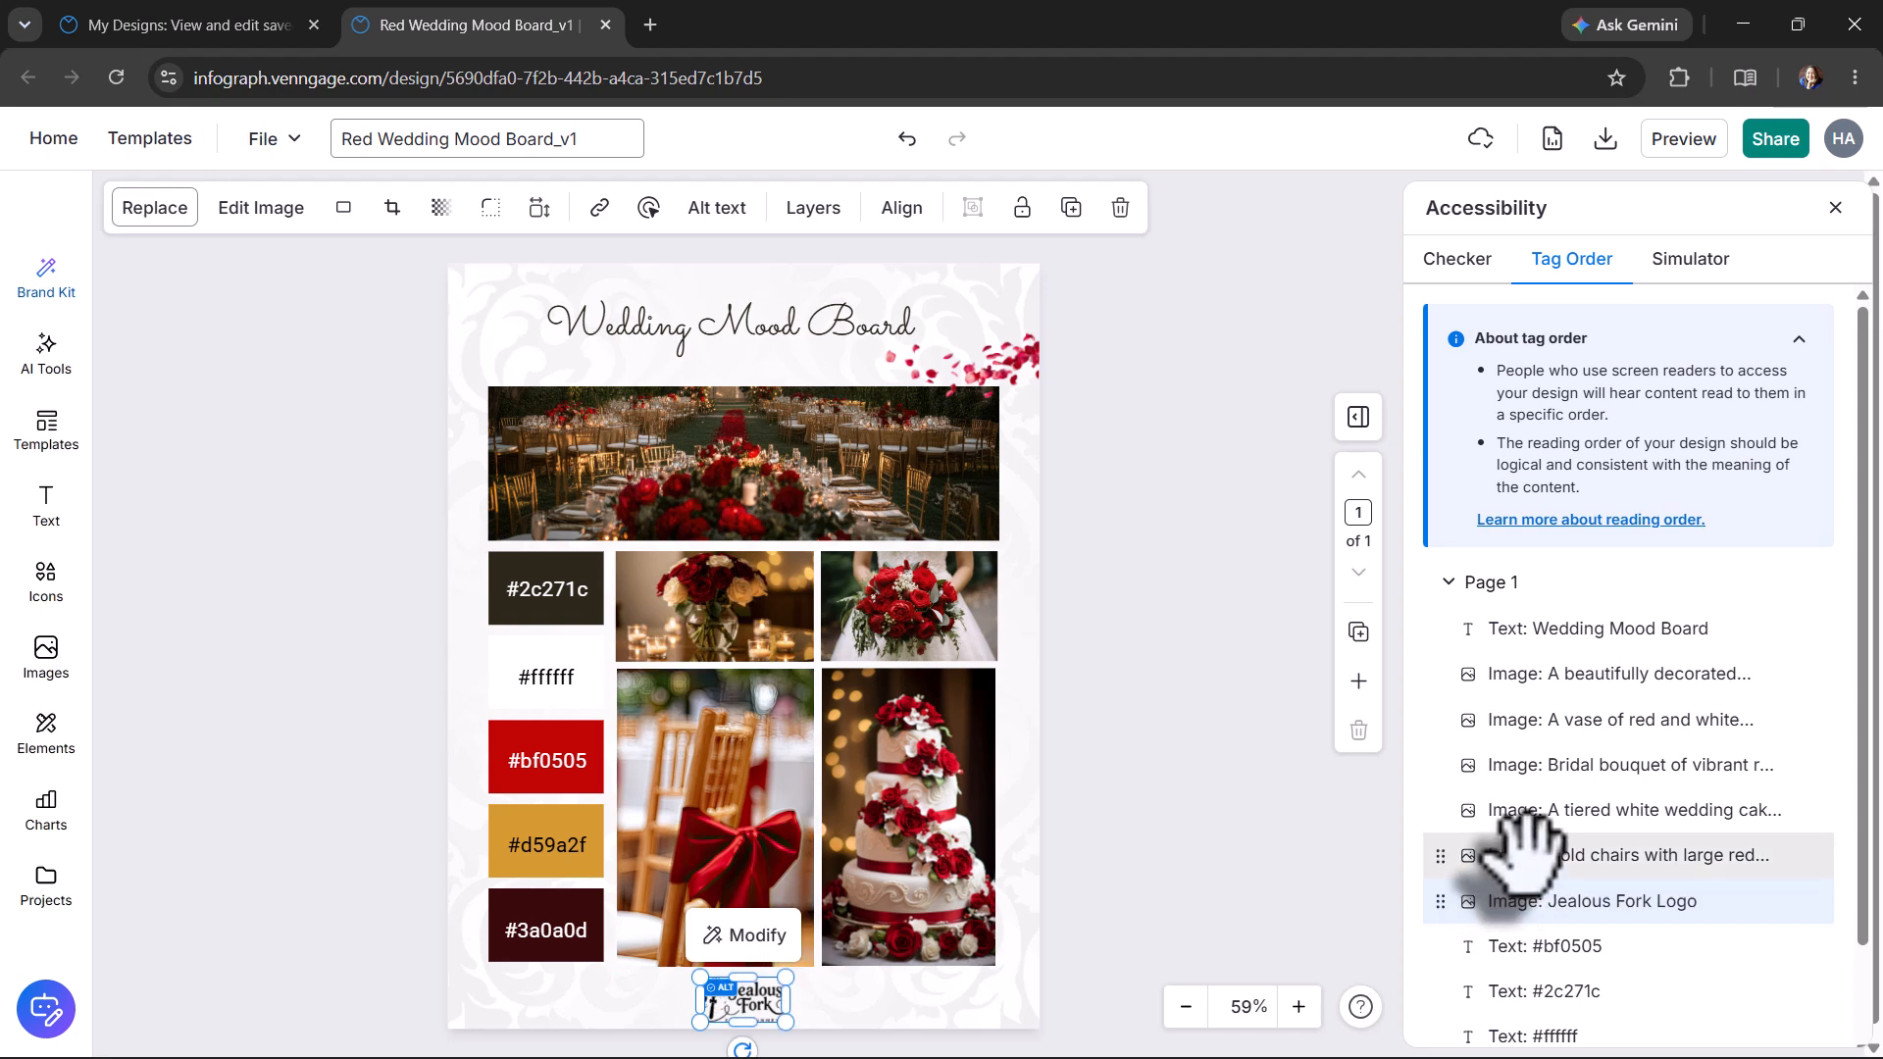
{"action": "scroll", "coordinate": [1544, 905], "scroll_direction": "down", "scroll_amount": 1}
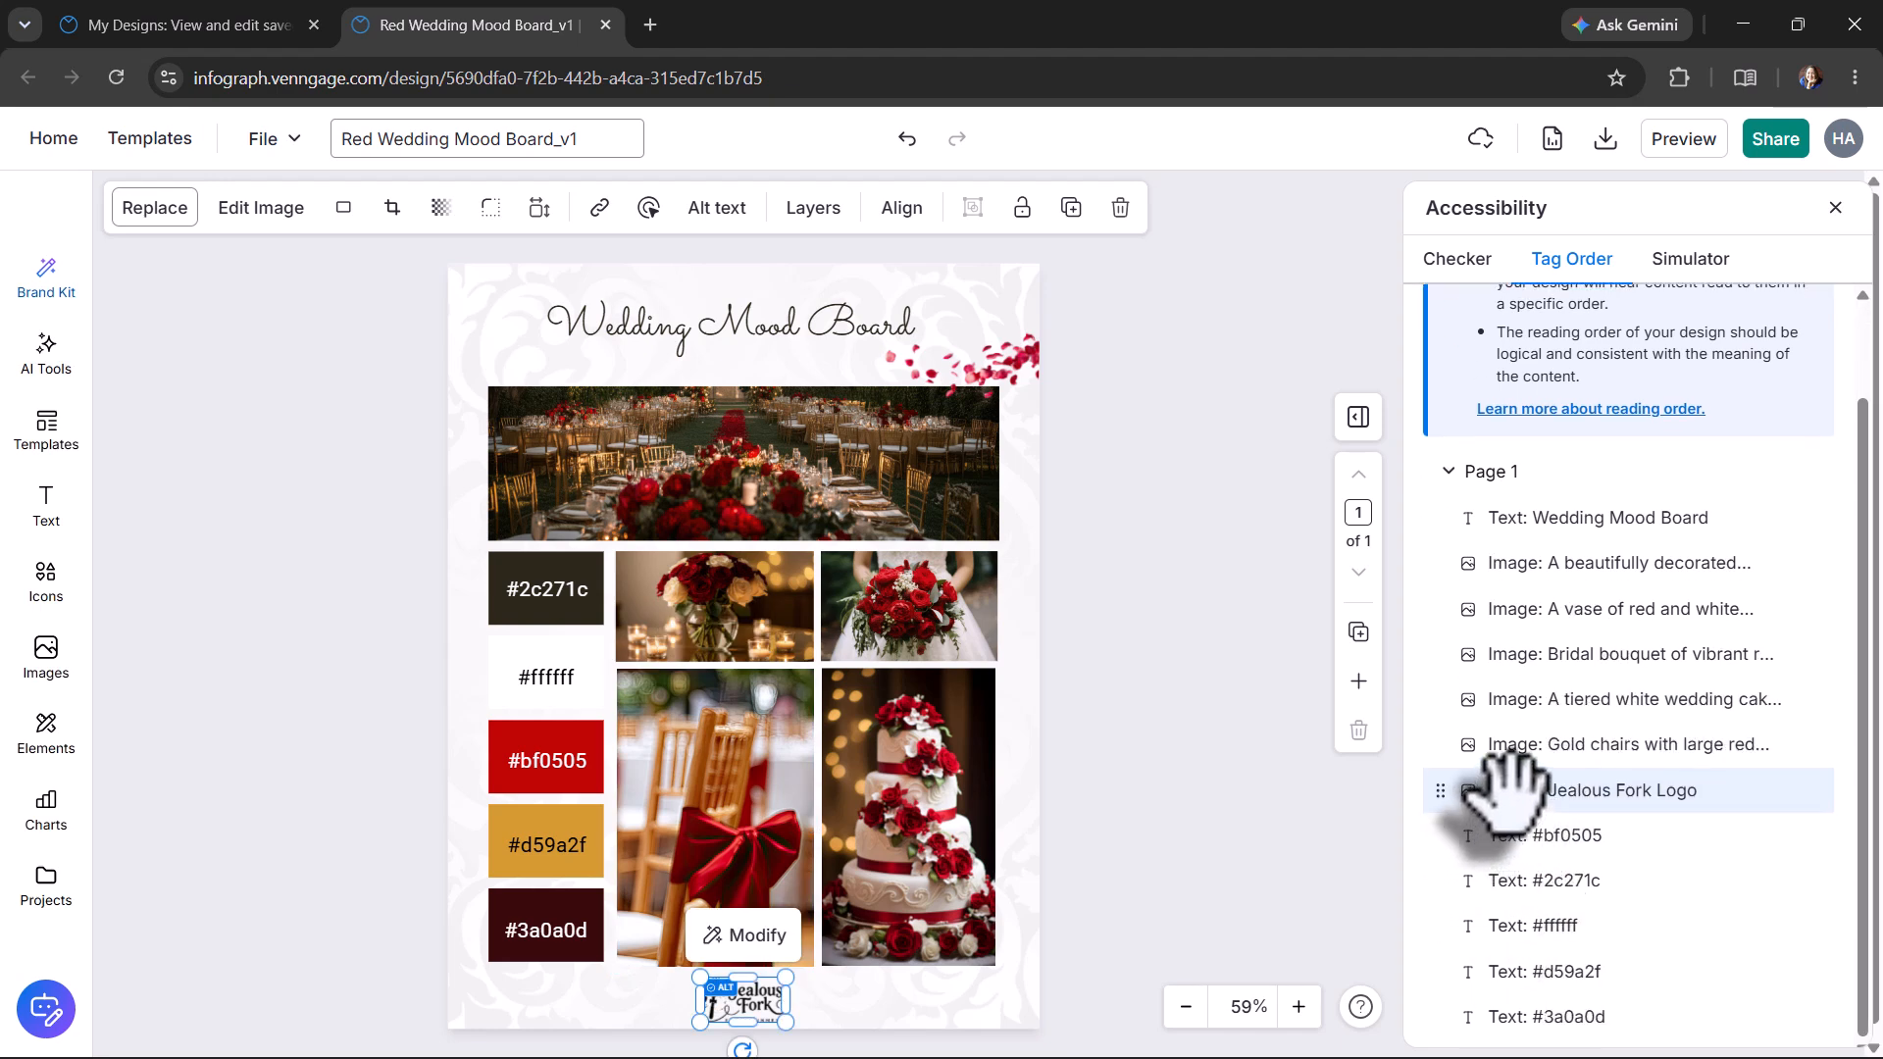
{"action": "left_click_drag", "start_coordinate": [1492, 798], "coordinate": [1552, 1047]}
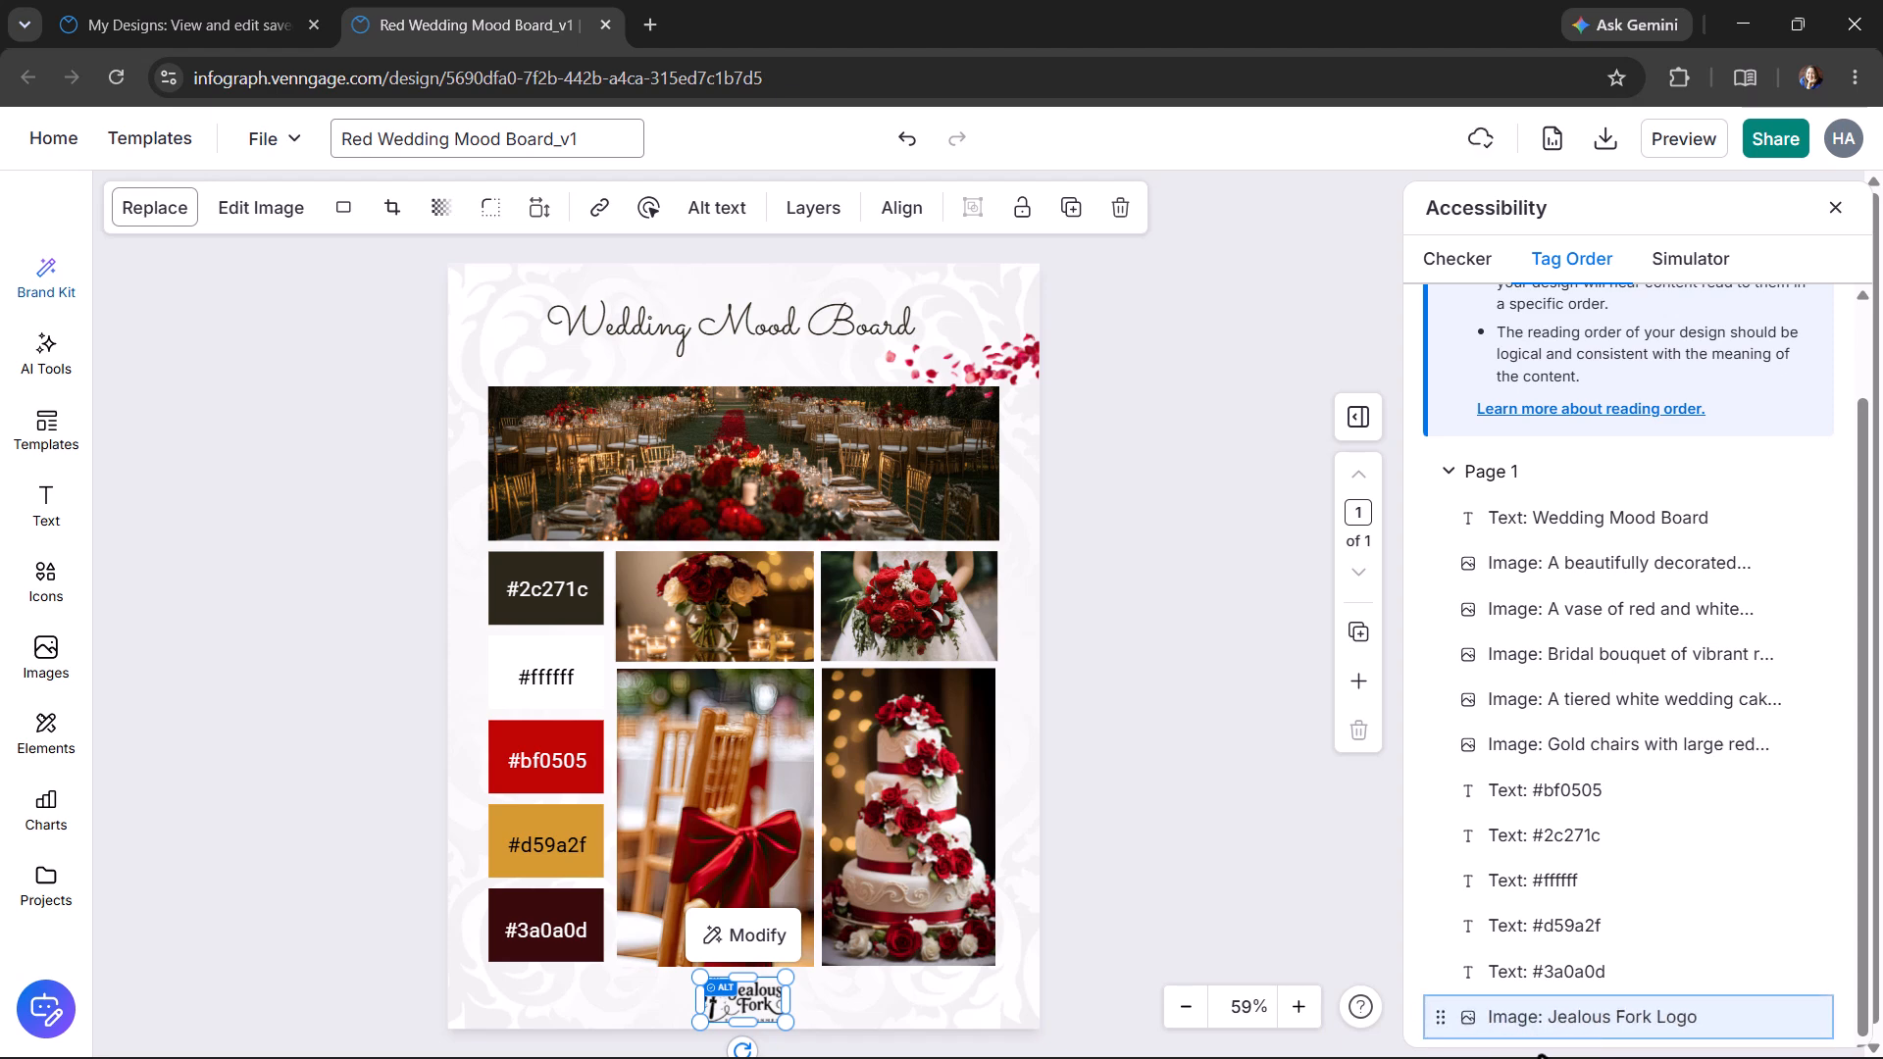
Examine the tag order of the five hex colour labels against their swatches on the page
{"action": "left_click", "coordinate": [1473, 793]}
{"action": "left_click", "coordinate": [1488, 837]}
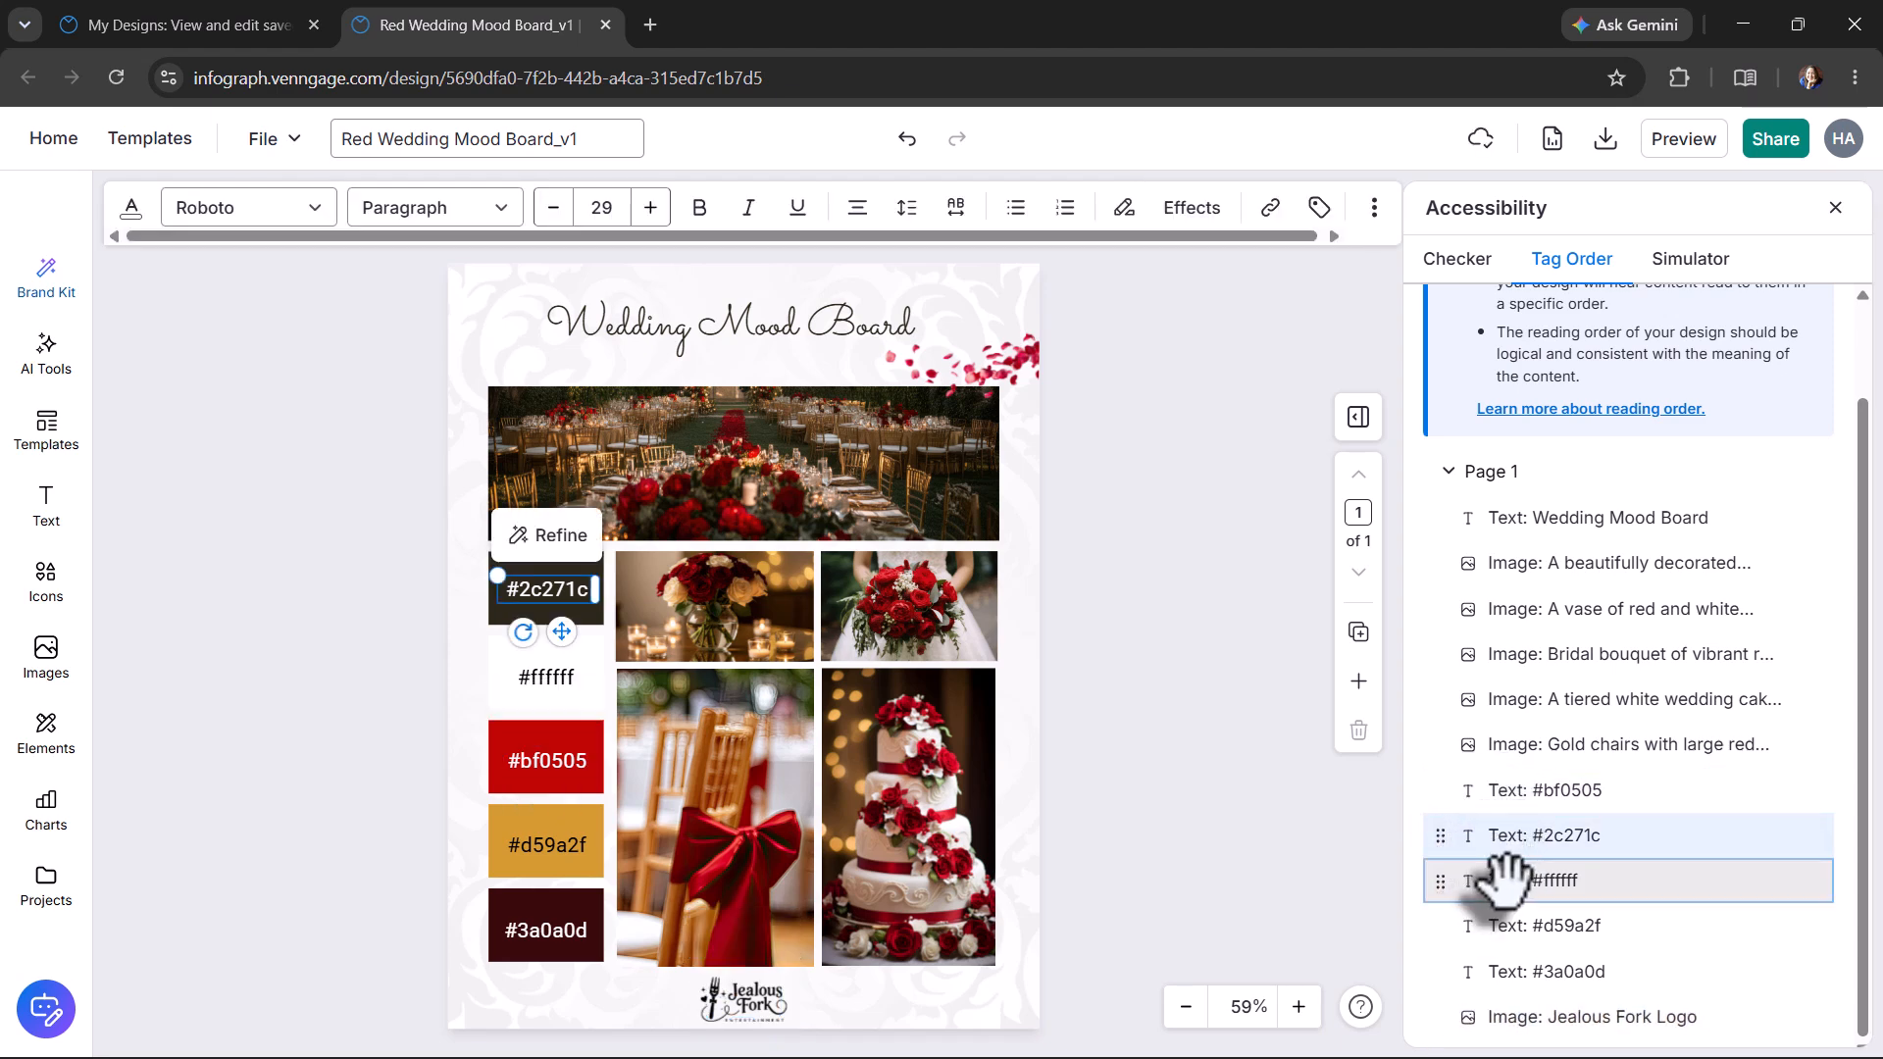
{"action": "left_click", "coordinate": [1503, 881]}
{"action": "left_click", "coordinate": [1505, 925]}
{"action": "left_click", "coordinate": [1508, 971]}
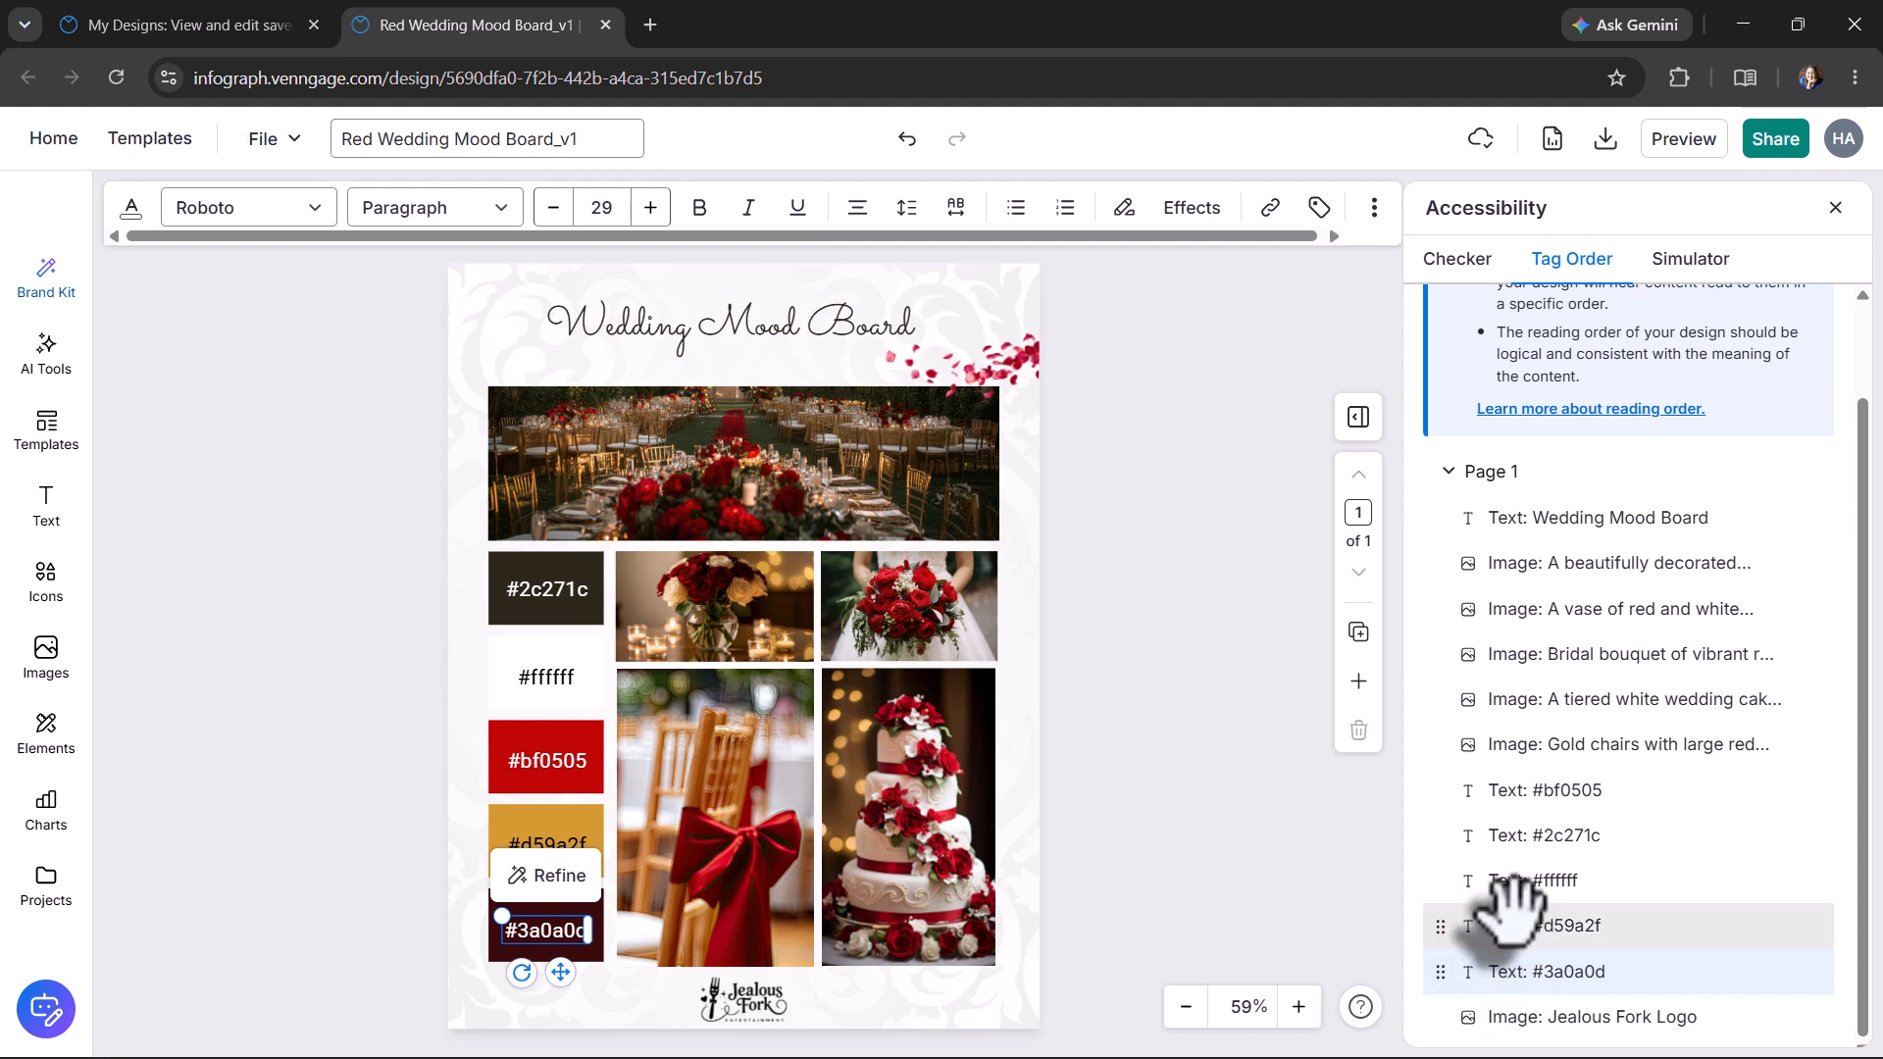
{"action": "left_click", "coordinate": [1507, 925]}
{"action": "left_click", "coordinate": [1506, 880]}
{"action": "left_click", "coordinate": [1515, 835]}
{"action": "left_click", "coordinate": [1525, 791]}
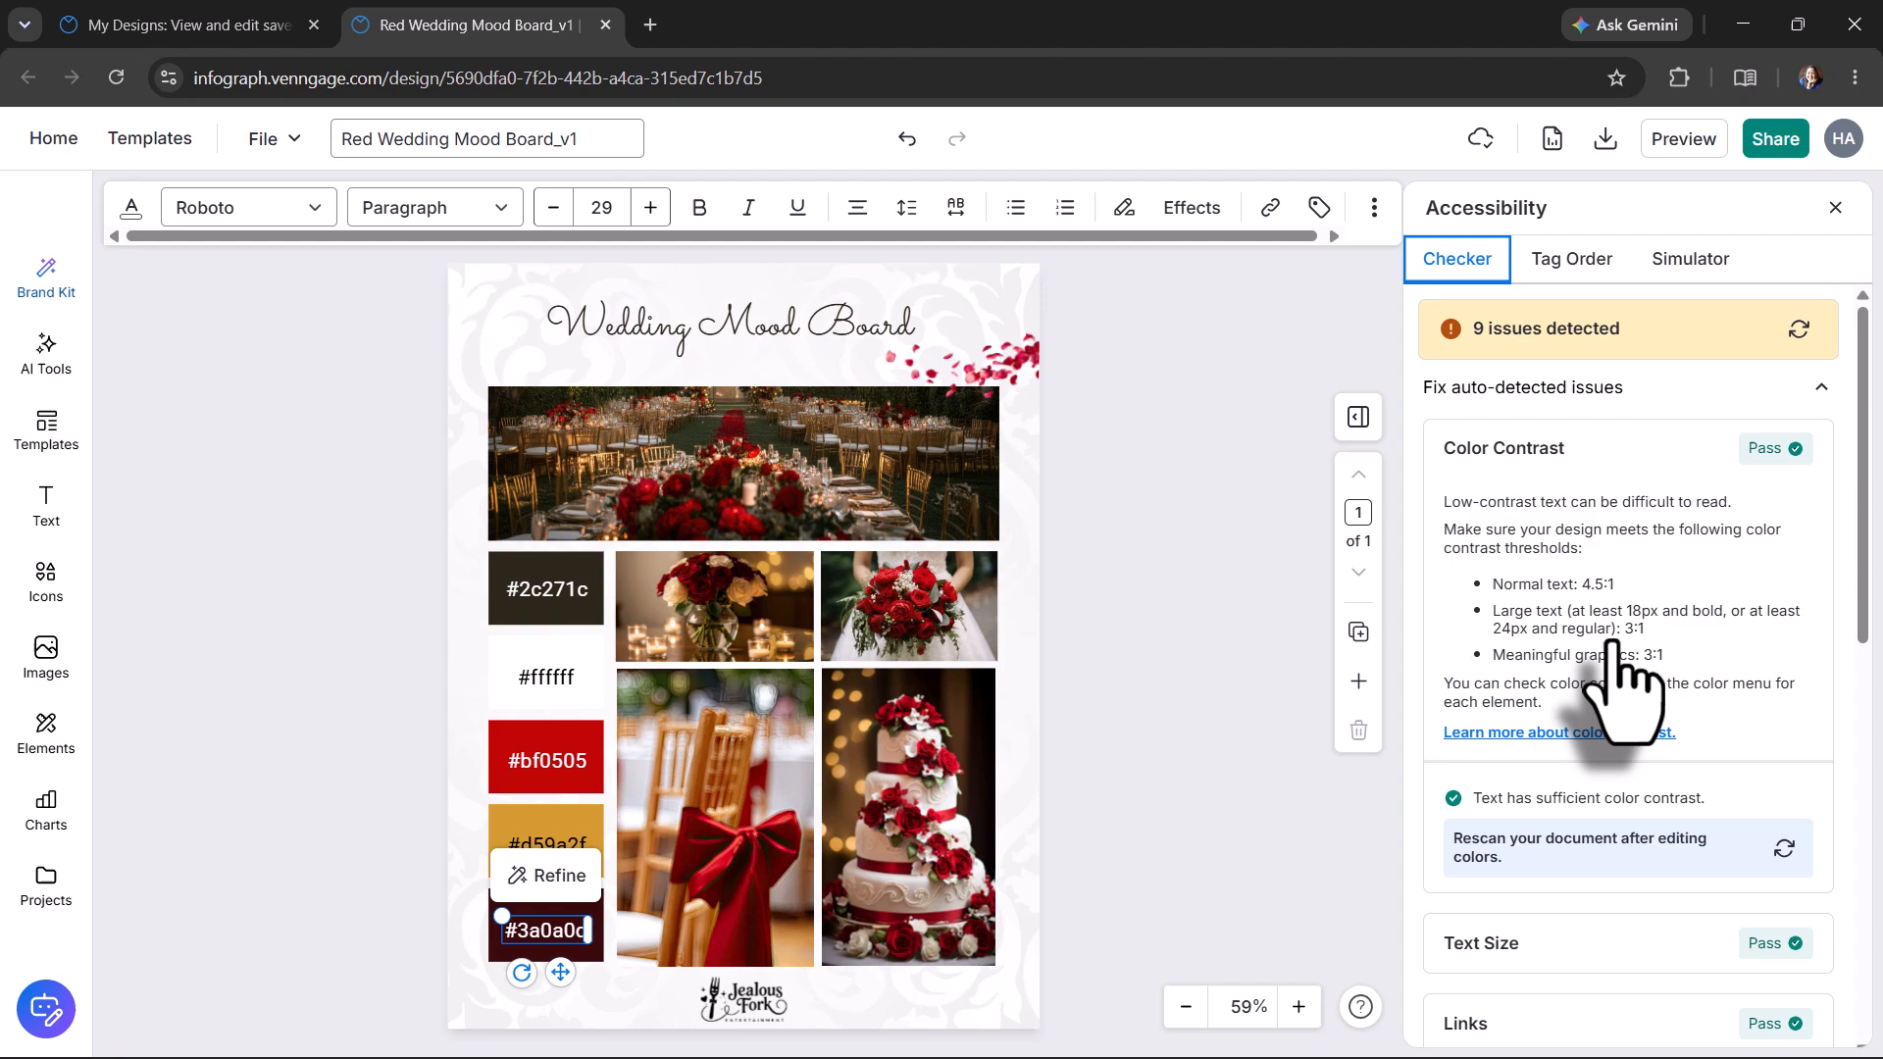
Review the accessibility checker's list again and close the accessibility tools
{"action": "scroll", "coordinate": [1619, 667], "scroll_direction": "down", "scroll_amount": 10}
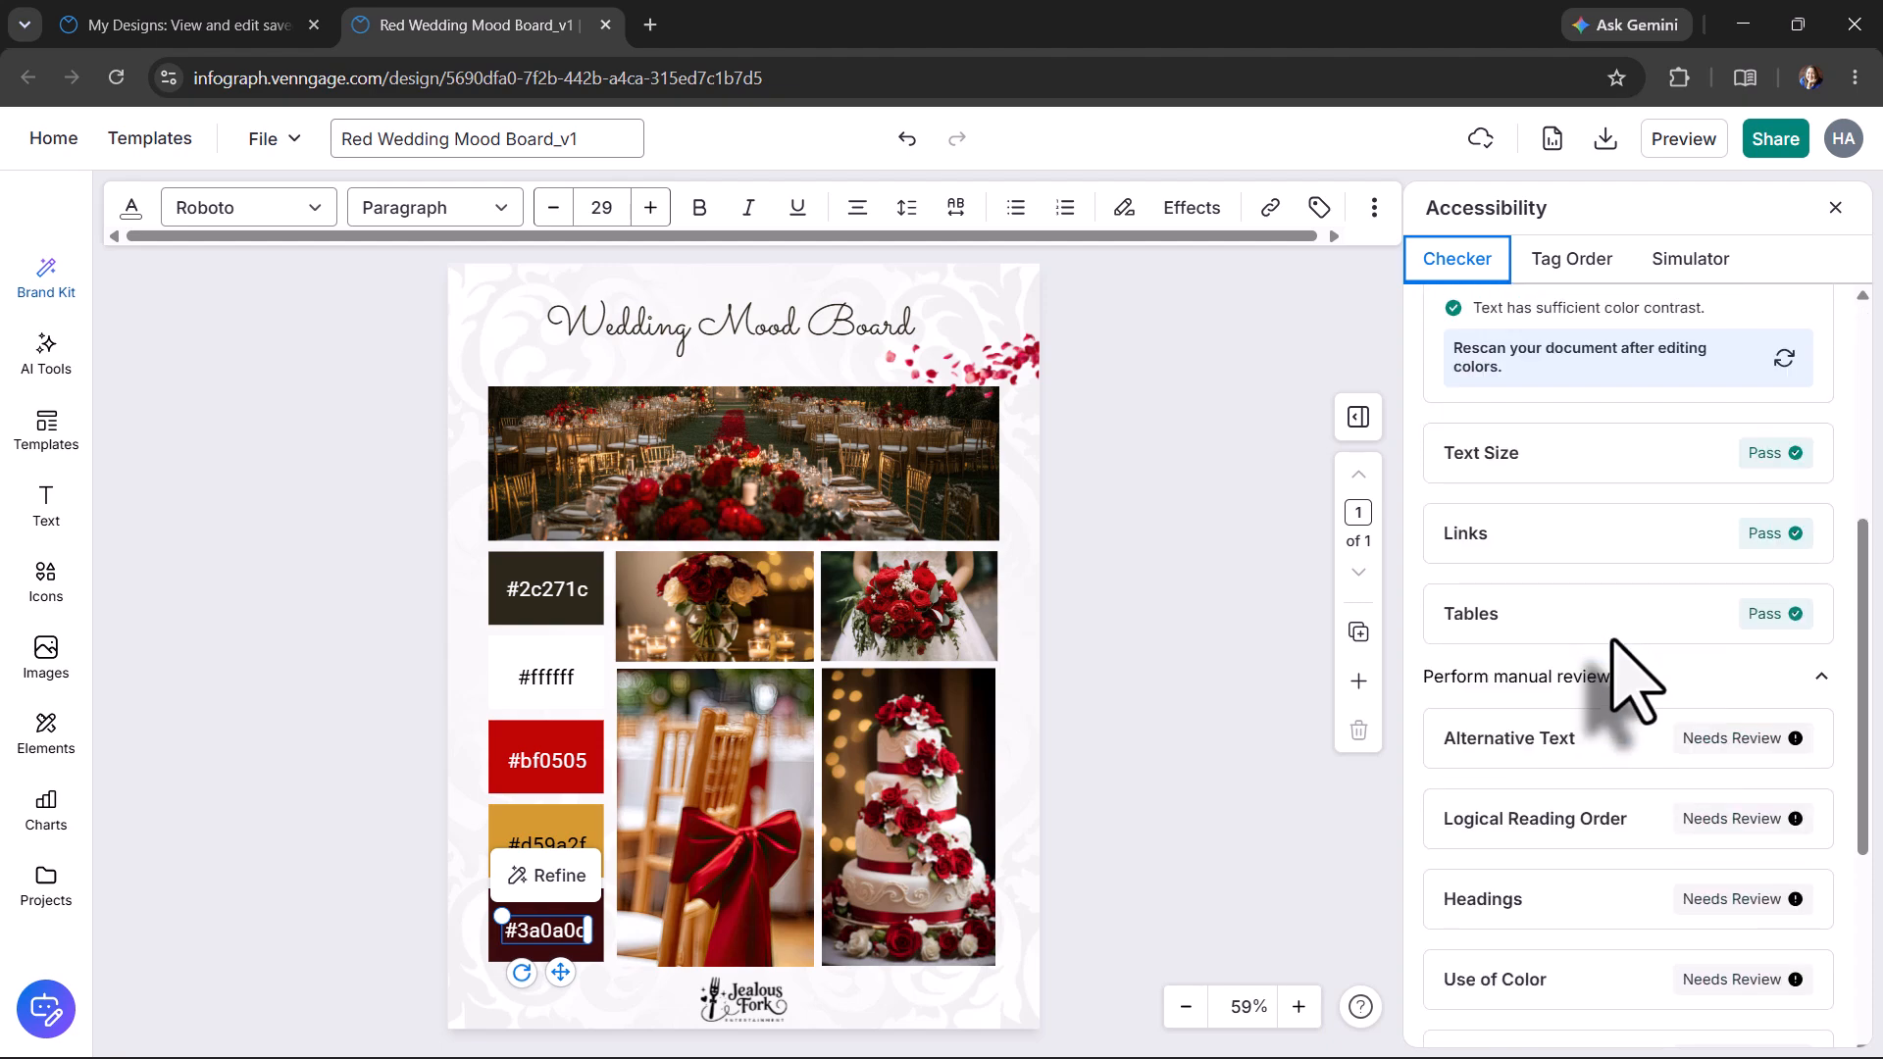
{"action": "left_click", "coordinate": [1835, 207]}
{"action": "left_click", "coordinate": [1602, 502]}
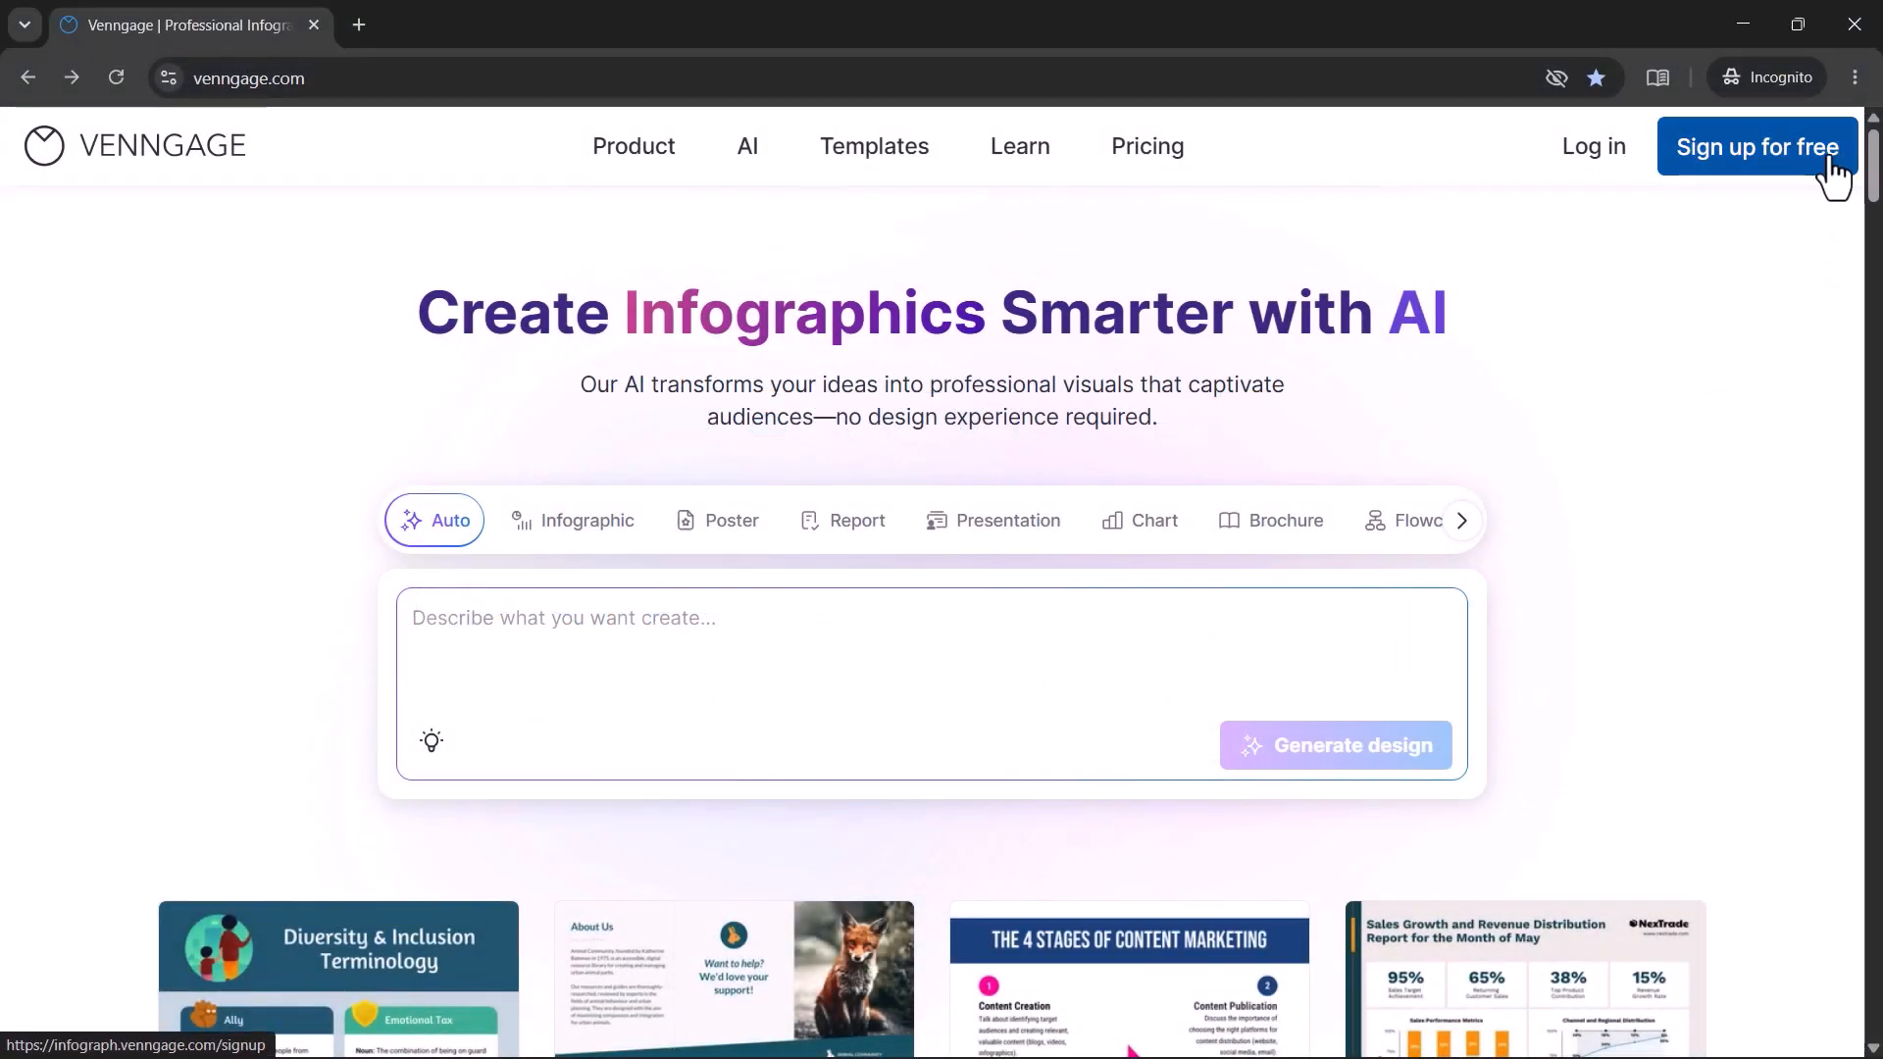
Open the free account sign-up page from the Venngage homepage
{"action": "left_click", "coordinate": [1831, 174]}
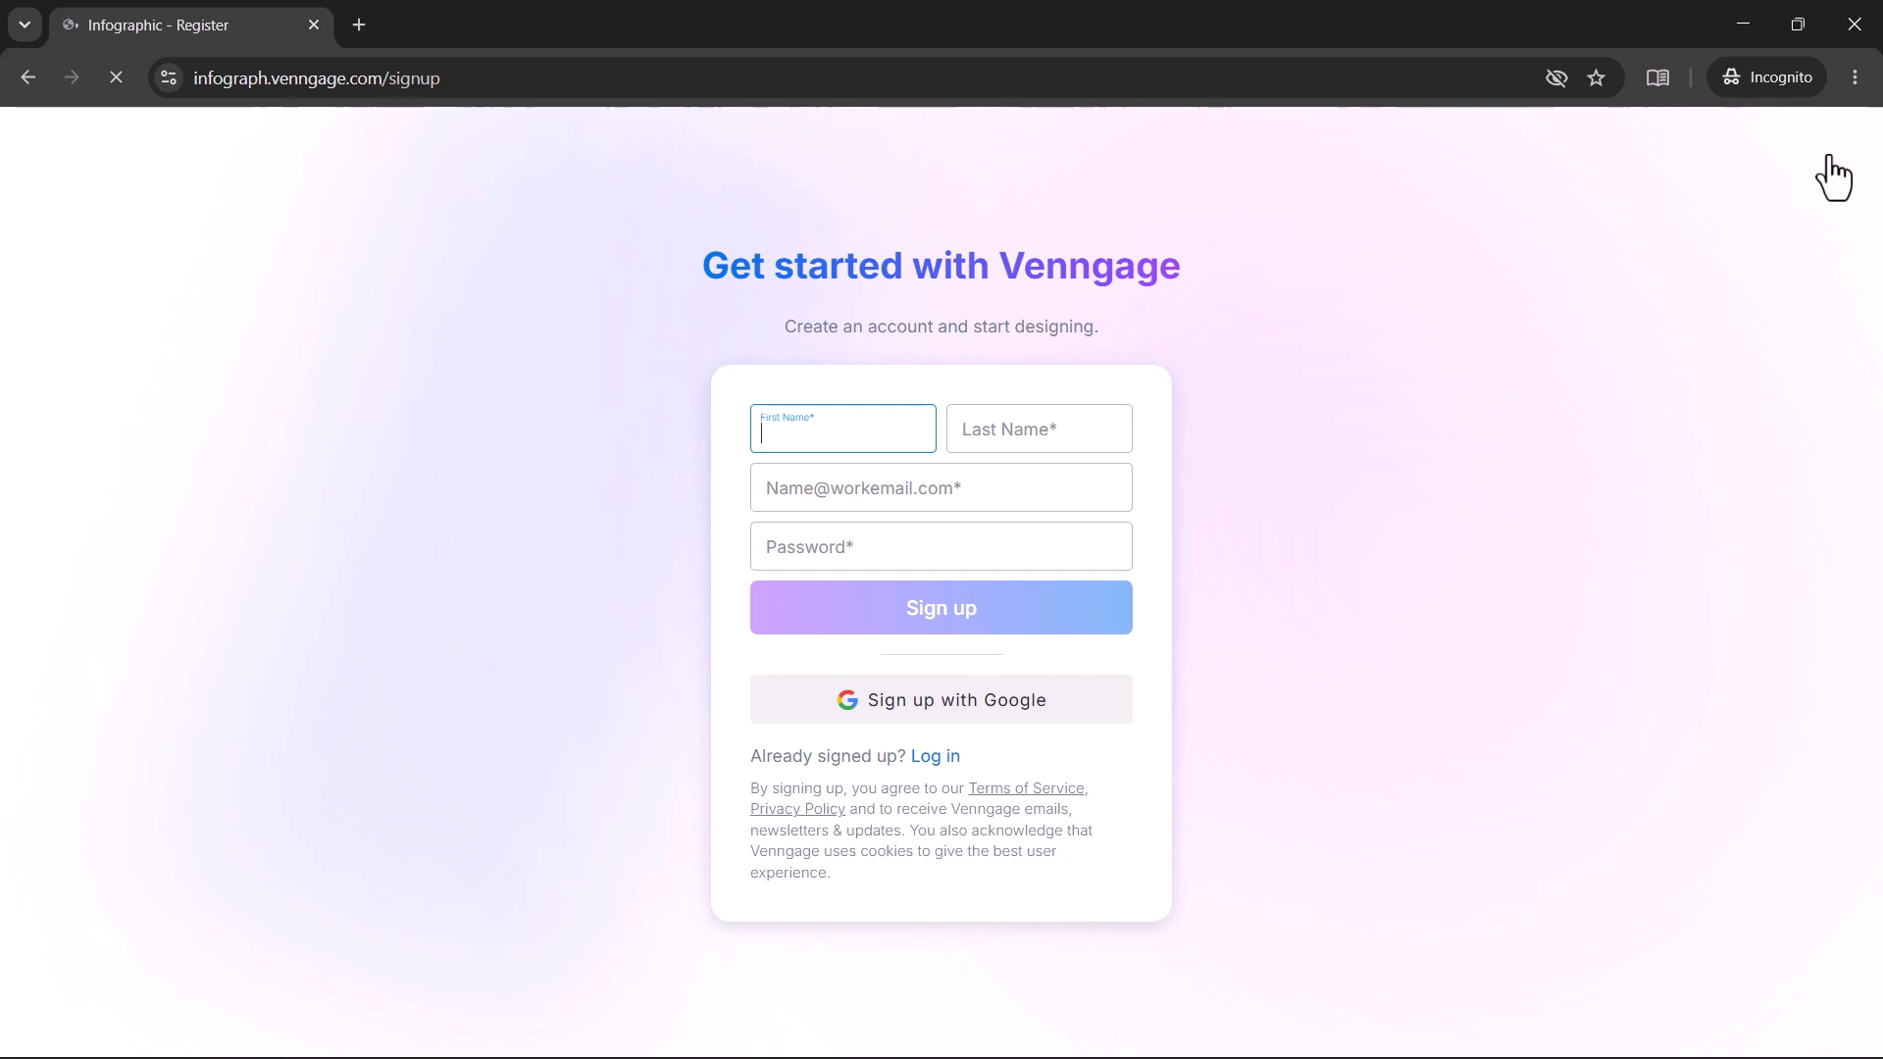